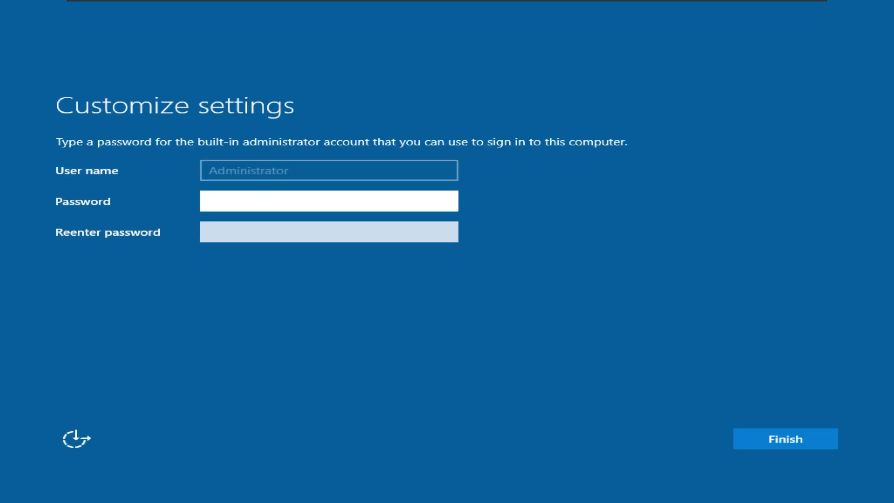
Step: Submit the first Administrator password attempt after checking the re-entered value
left_click(564, 31)
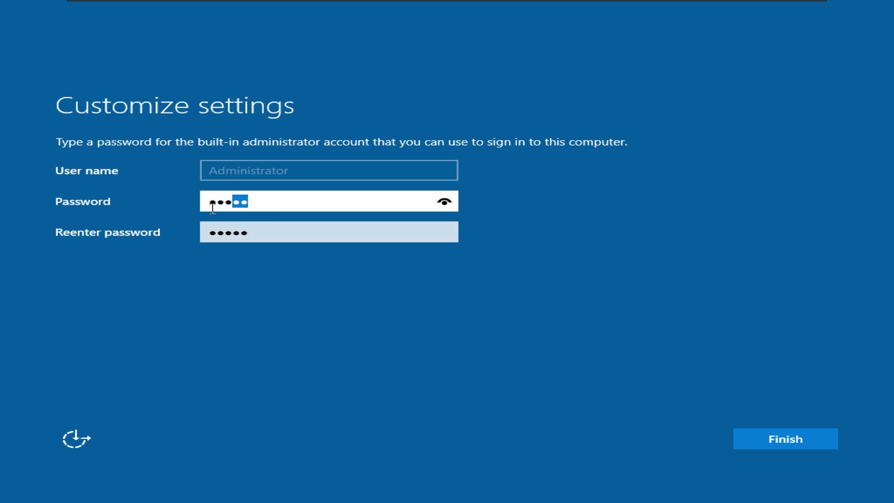
left_click(445, 232)
left_click(804, 435)
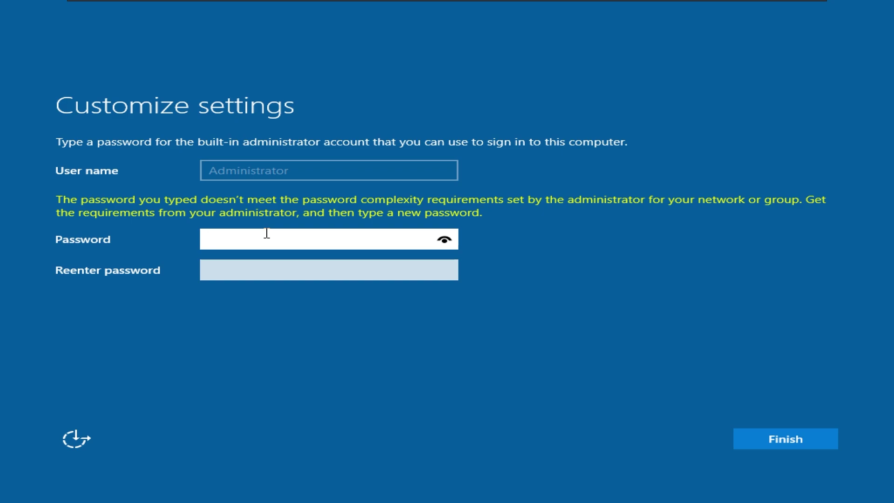
Step: Enter a stronger complex Administrator password in both fields and finish setup
left_click(289, 271)
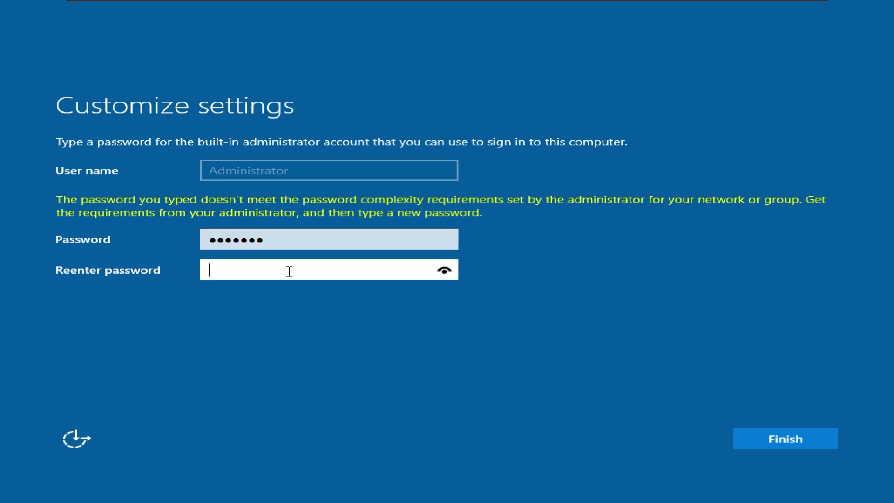
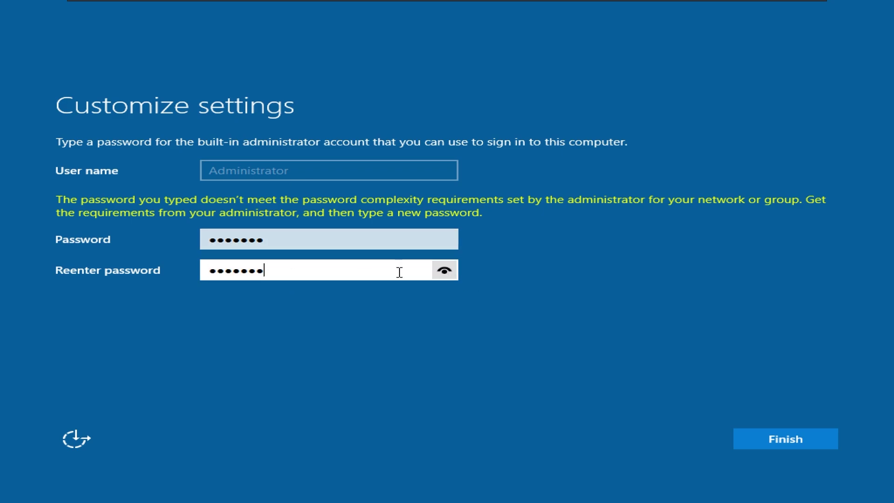
left_click(449, 243)
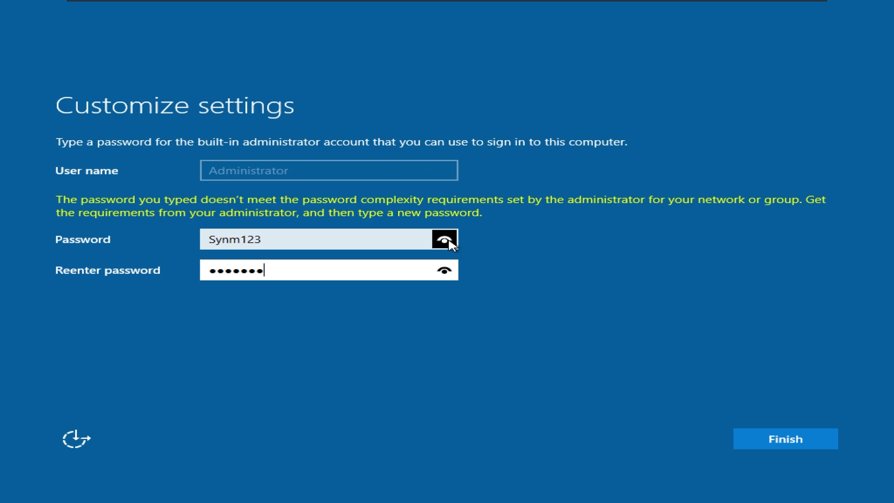
left_click(765, 437)
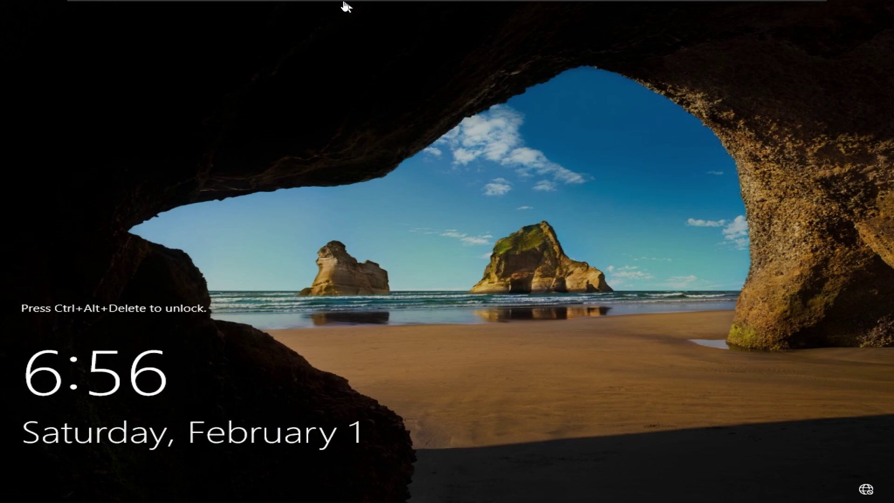
Step: Send Ctrl+Alt+Del from the VM menu and sign in as Administrator with the password
mouse_move(343, 6)
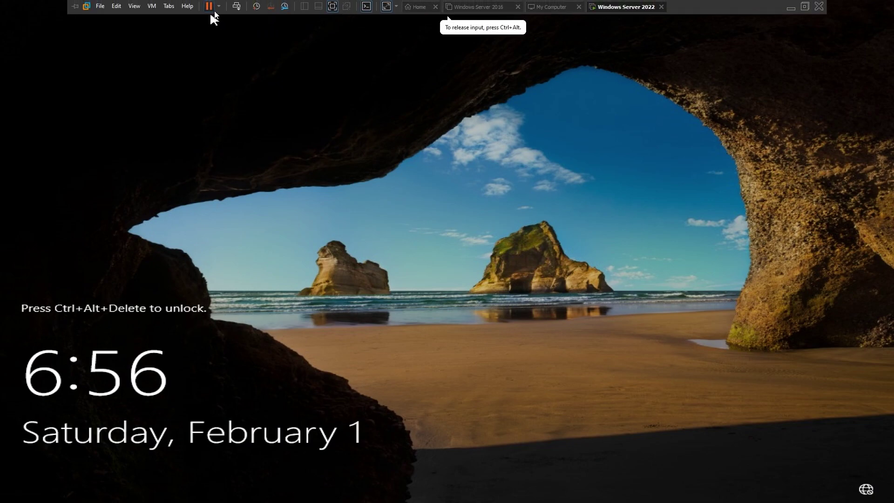
left_click(152, 6)
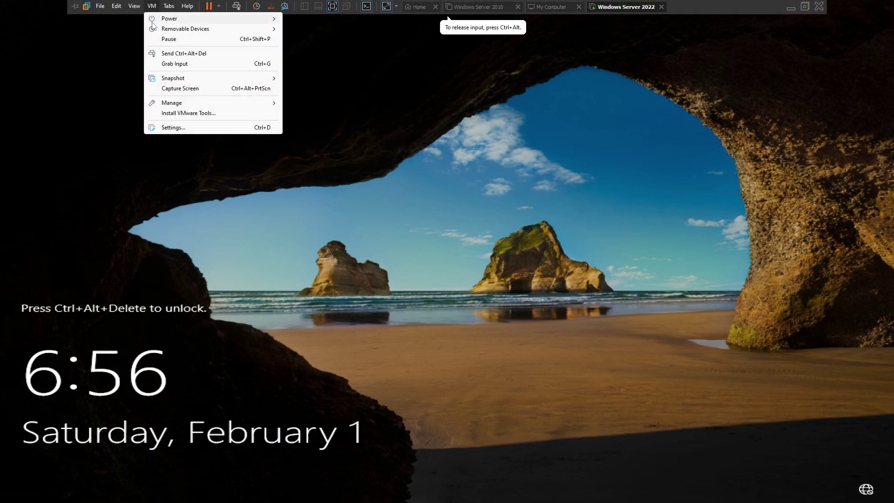
left_click(157, 54)
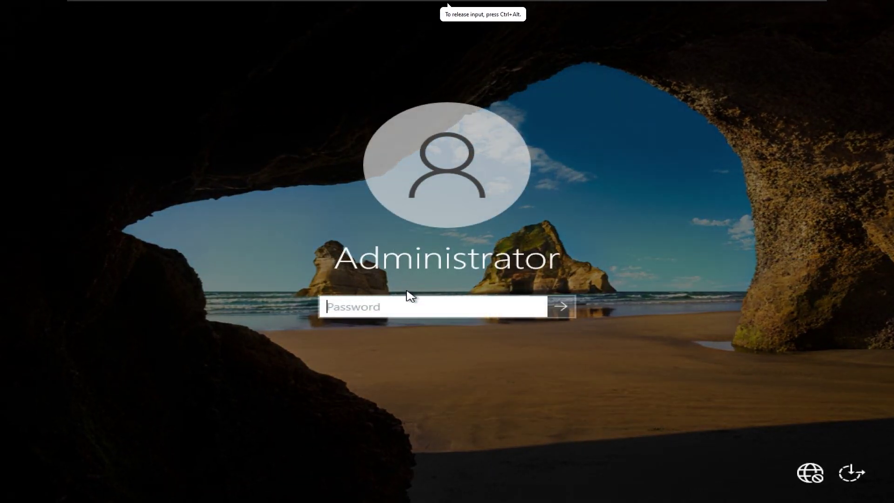
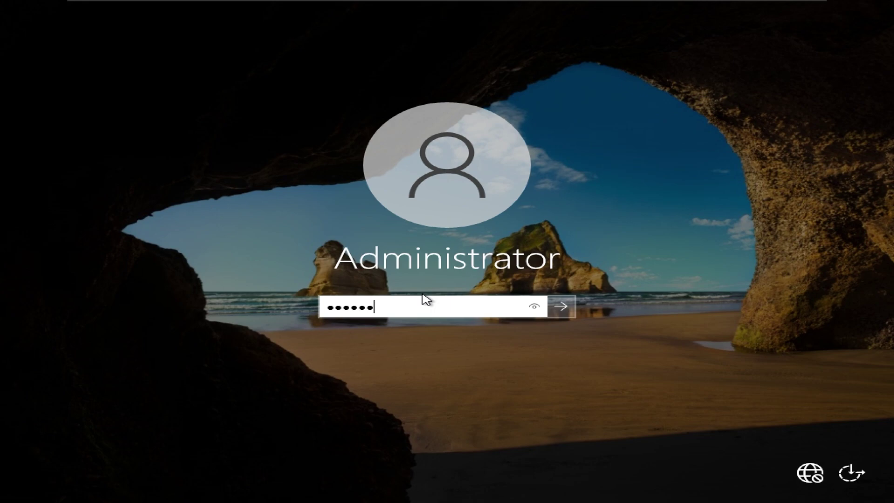
key("Return")
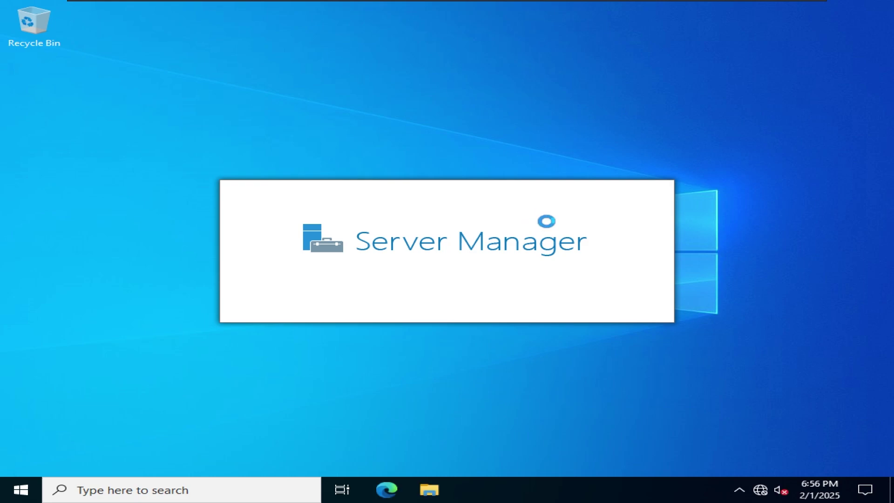
Step: Dismiss the Windows Admin Center popup, close Server Manager and return input to the VM
key("Escape")
key("alt+F4")
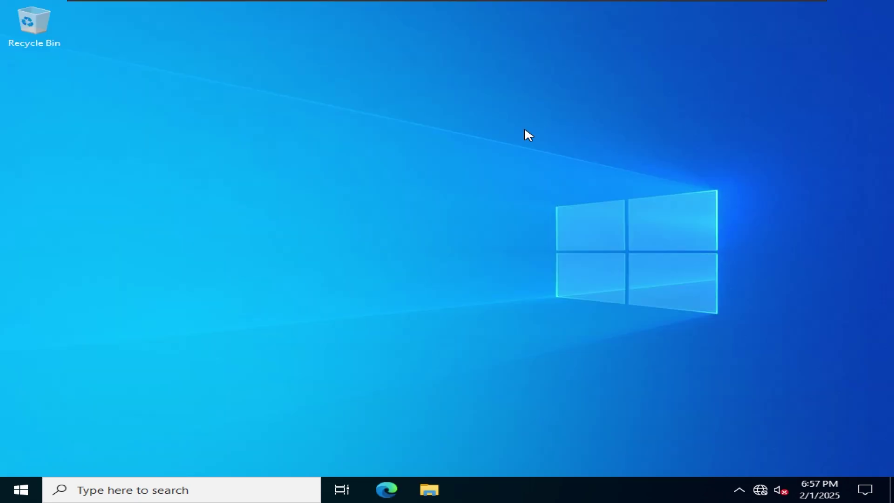
key("super")
left_click(169, 6)
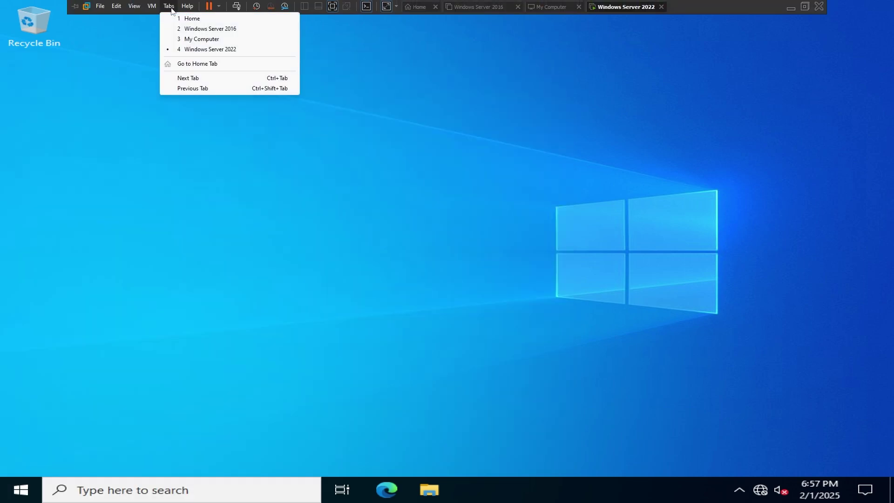
left_click(156, 116)
left_click(27, 493)
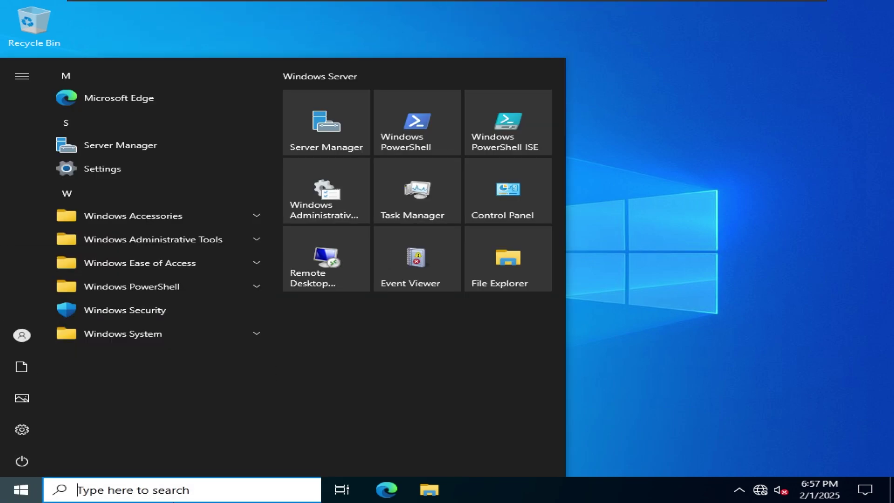
left_click(175, 487)
Step: Look through the About page's advanced system and performance settings, then close them
key("super+x")
key("y")
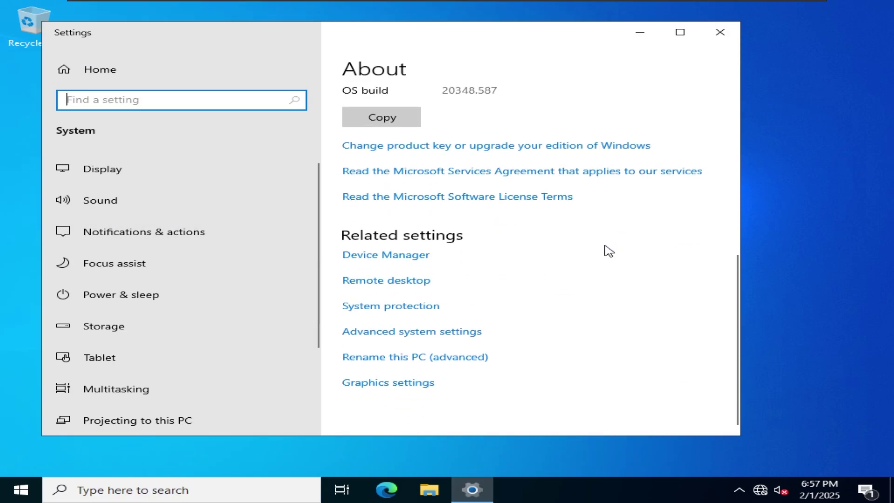
left_click(370, 359)
key("Return")
key("Escape")
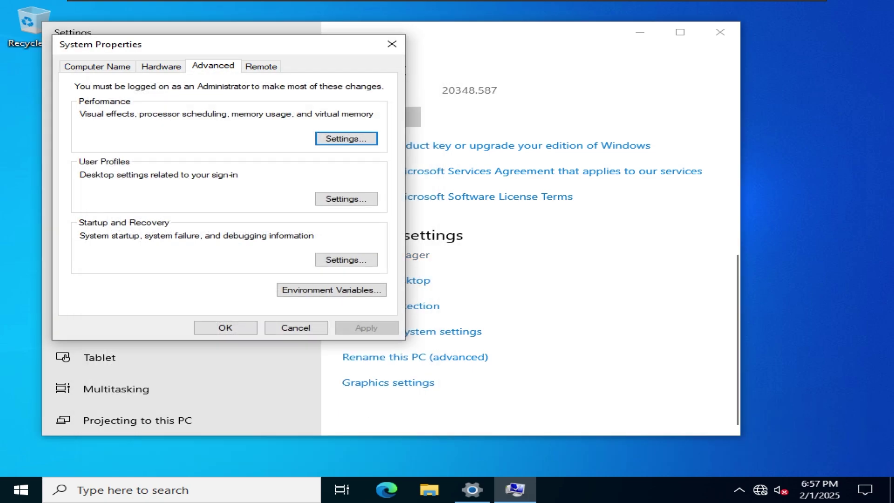
key("Escape")
key("alt+F4")
Step: Run setup64 from the VMware Tools drive, install with Complete setup, and restart
key("super+e")
left_click(201, 235)
double_click(304, 226)
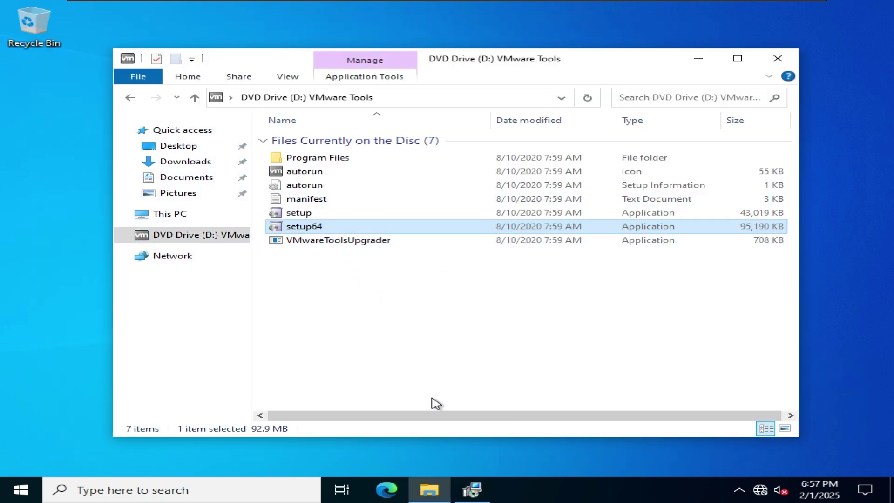
left_click(344, 261)
left_click(535, 352)
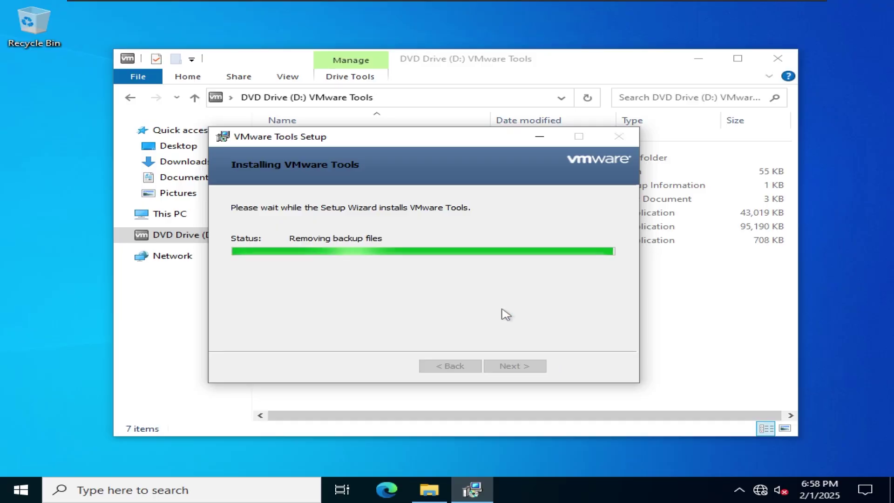
left_click(525, 370)
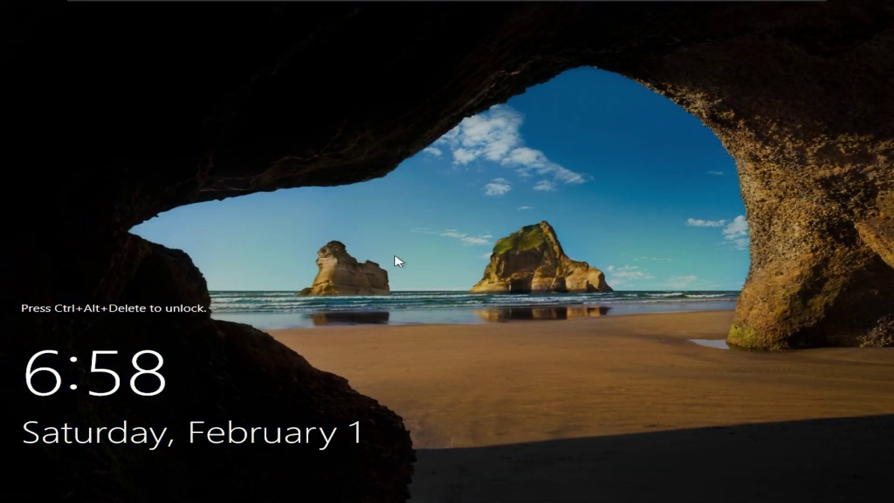
Step: Unlock the restarted server via Send Ctrl+Alt+Del and sign in as Administrator
mouse_move(206, 2)
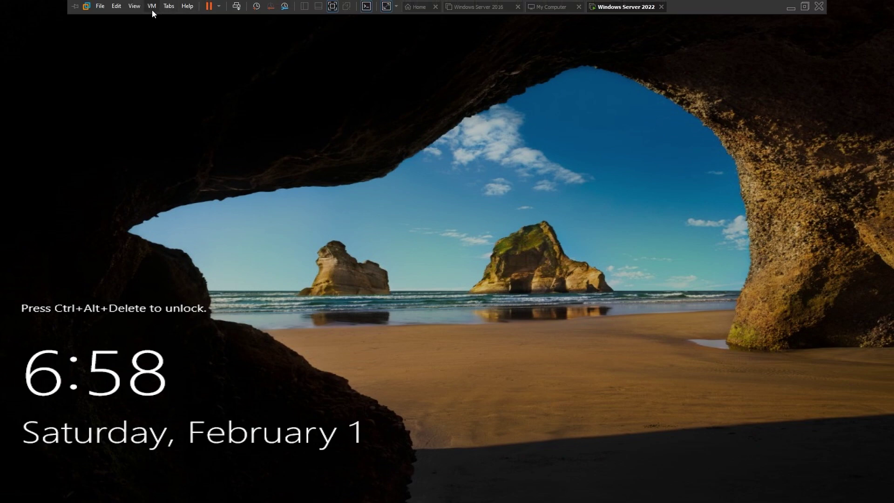
left_click(151, 8)
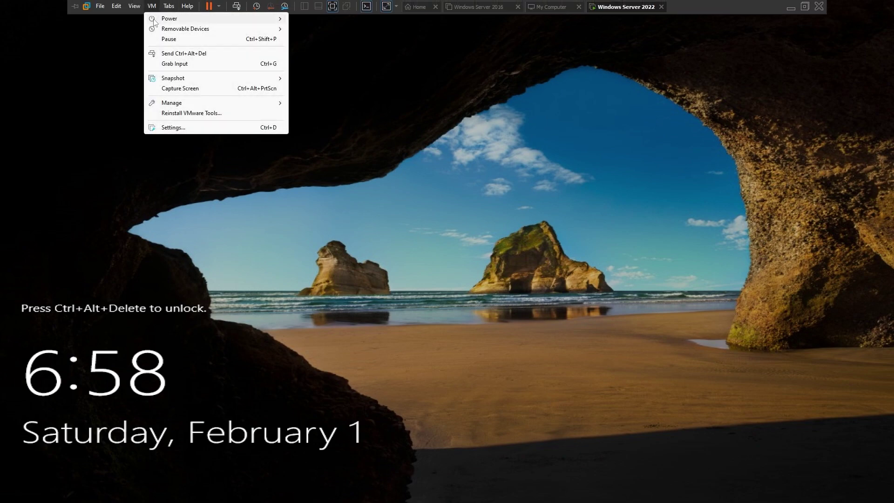
left_click(176, 54)
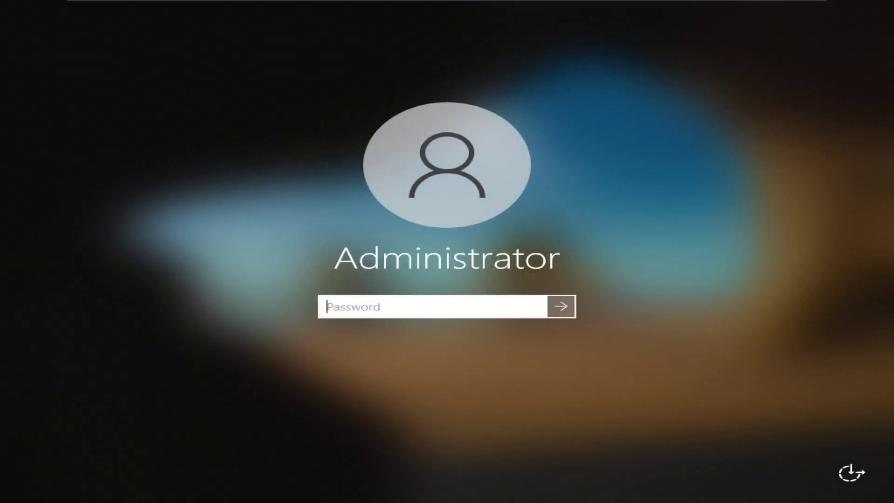
type("P")
key("Return")
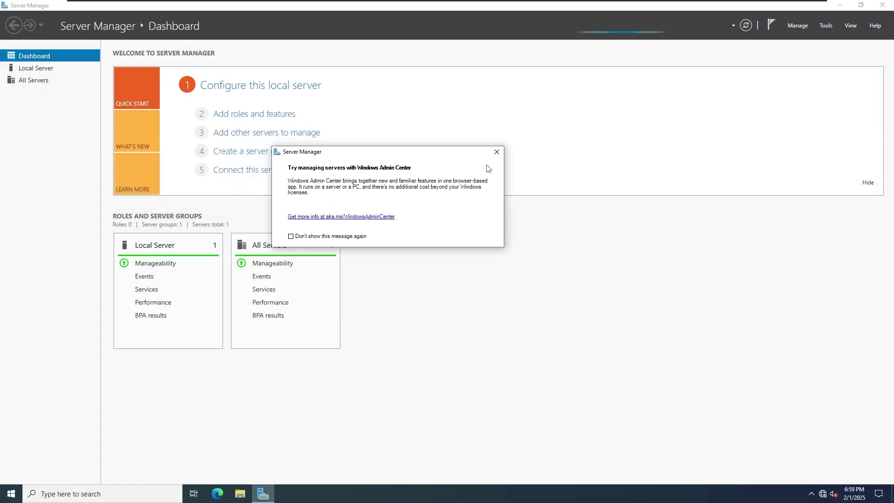
Step: Dismiss the Admin Center popup and filter File and Storage Services manageability to all servers
left_click(496, 152)
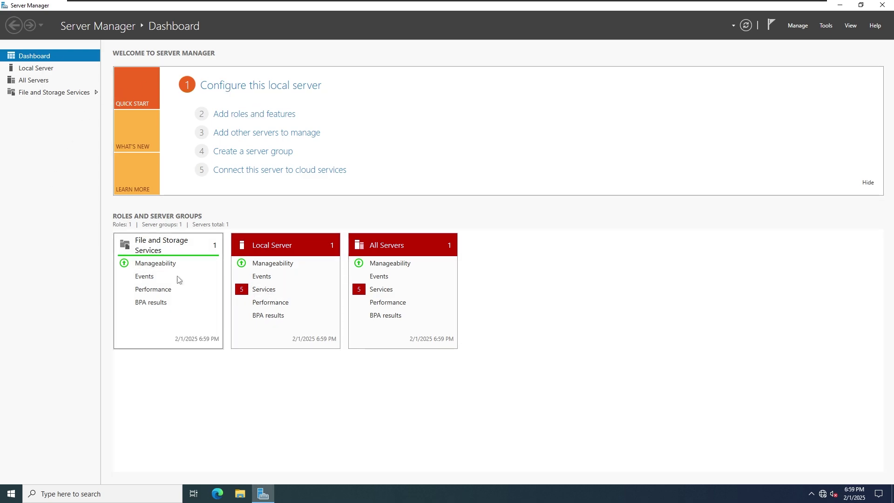
left_click(150, 265)
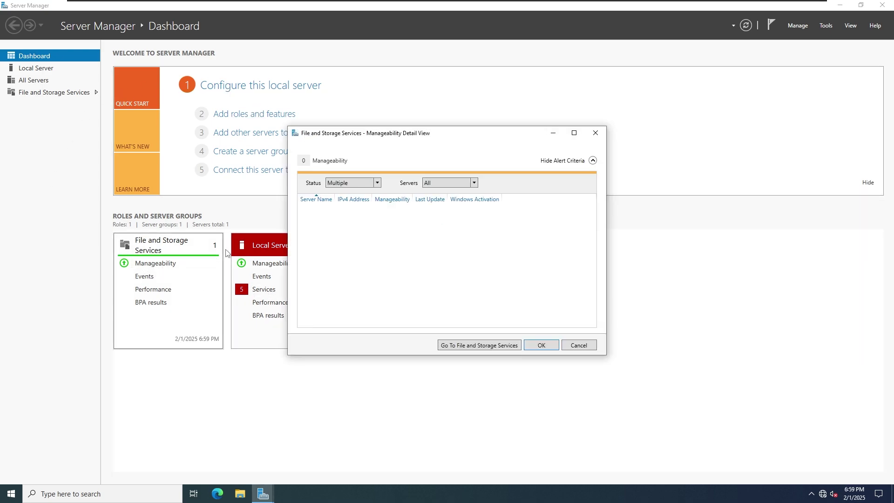
left_click(377, 183)
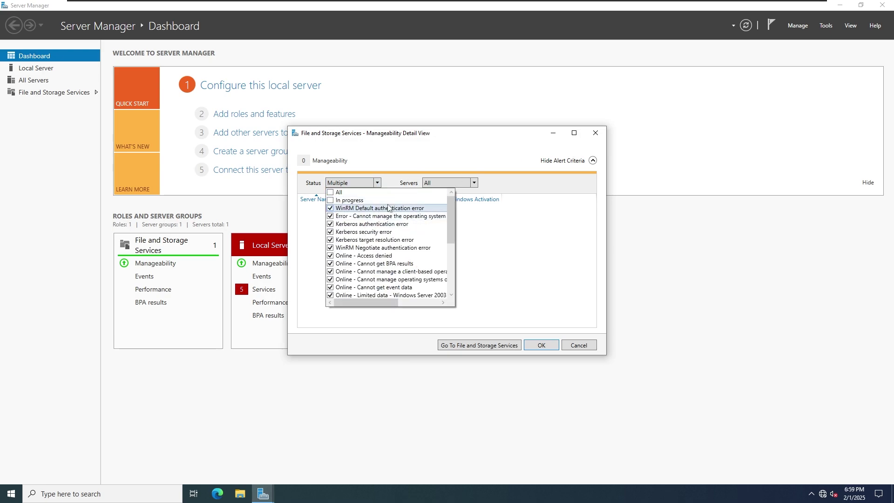
left_click(473, 182)
left_click(455, 192)
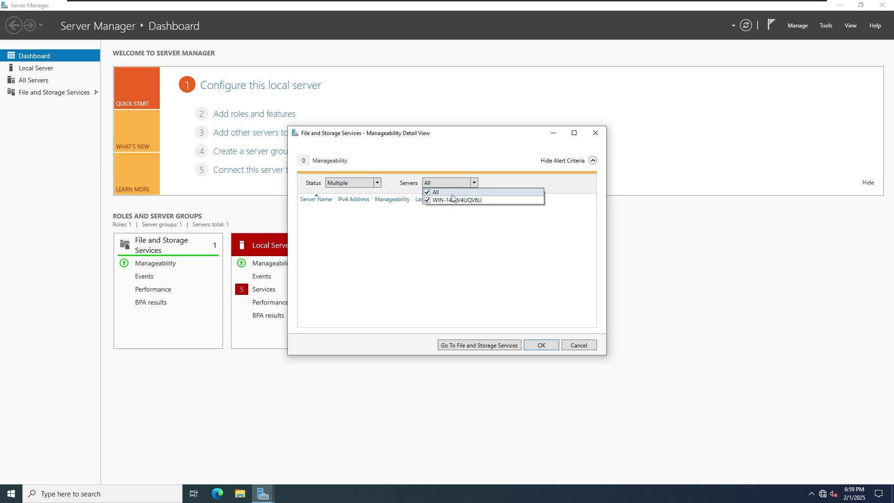
left_click(455, 183)
left_click(542, 345)
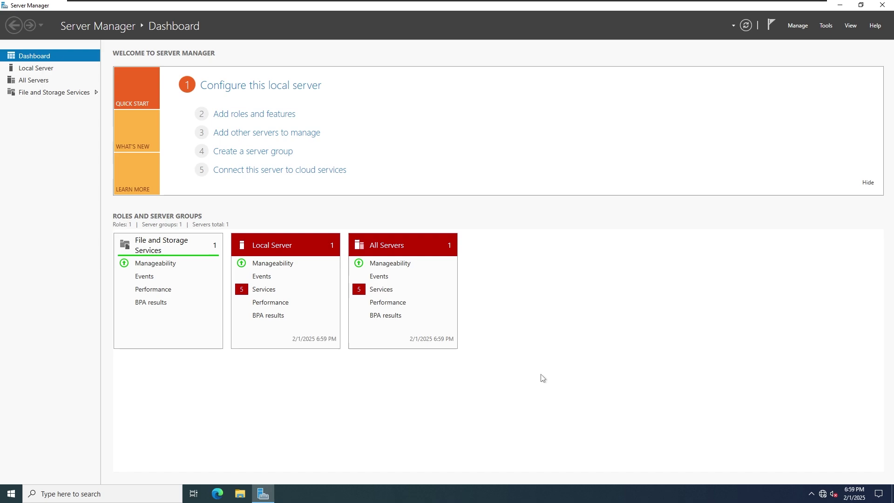
Step: Set the Local Server manageability details Status filter to All
left_click(293, 264)
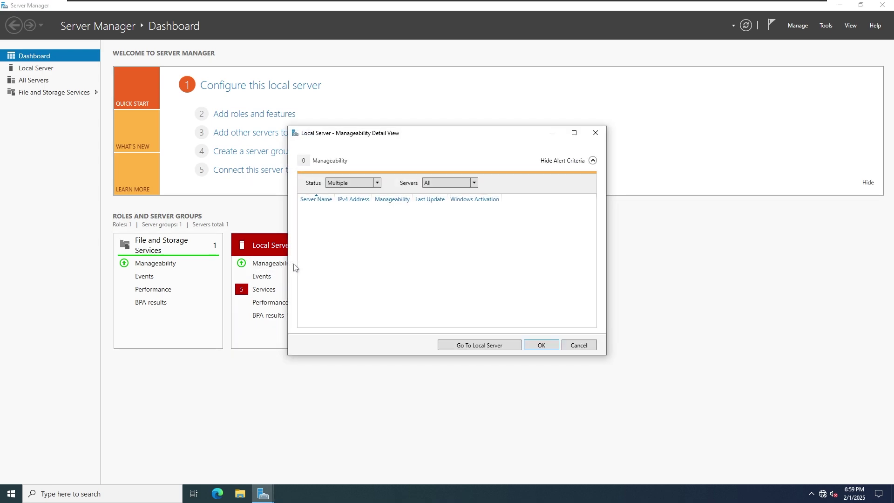
left_click(350, 184)
left_click(345, 192)
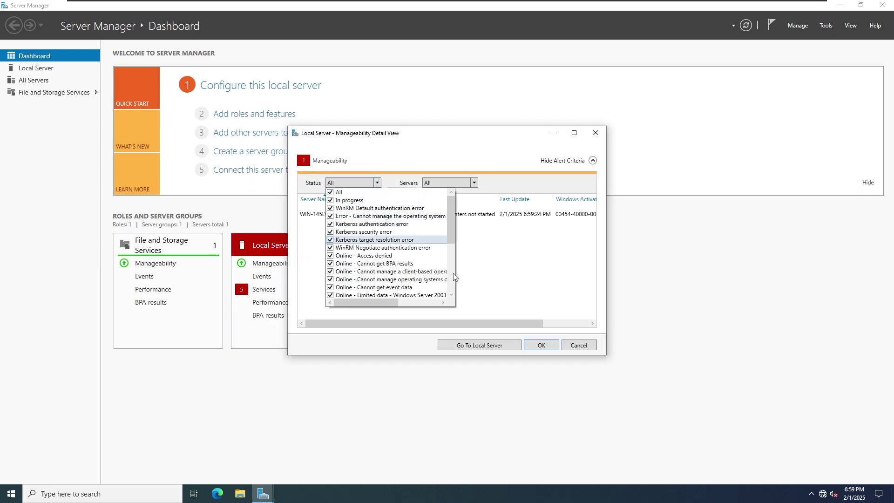
left_click(561, 323)
left_click(590, 350)
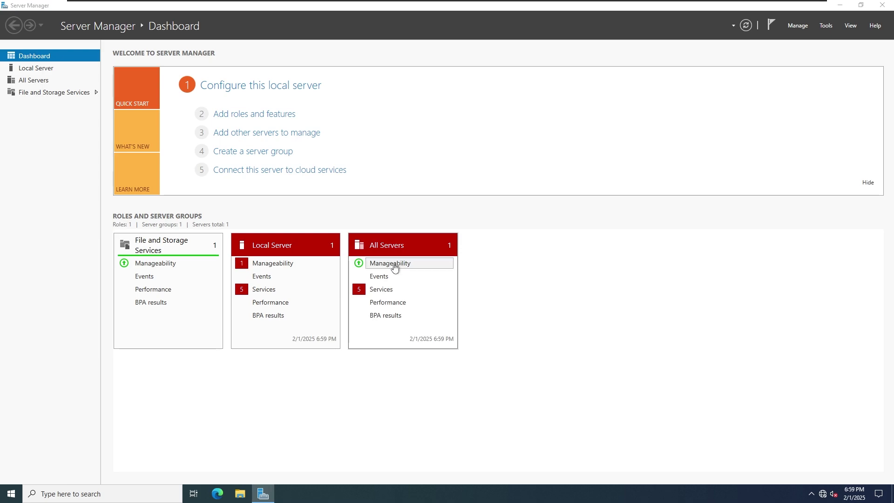
Step: Set the All Servers manageability Status filter to All, then go to Local Server
left_click(393, 262)
left_click(366, 183)
scroll(361, 200, "up", 3)
left_click(344, 193)
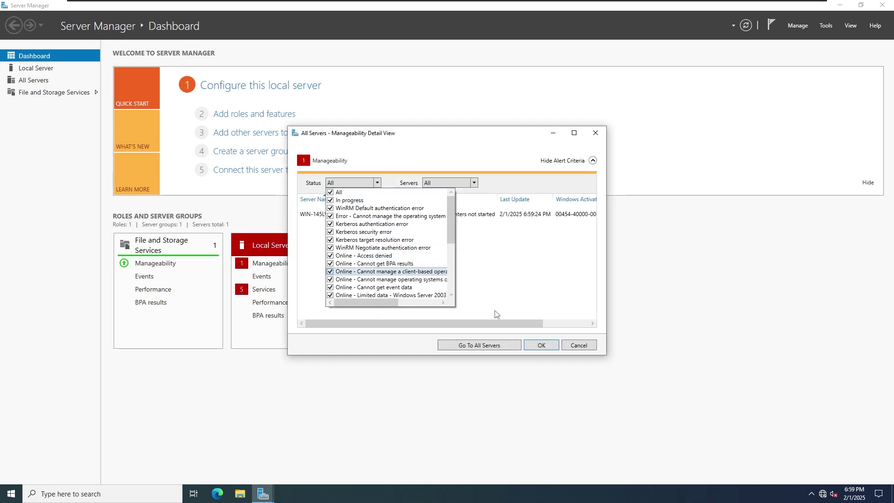
left_click(532, 343)
left_click(534, 345)
left_click(38, 69)
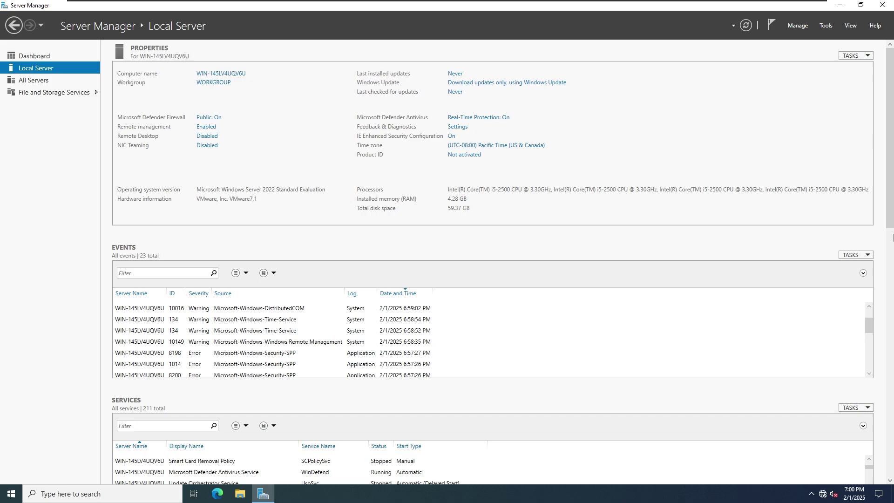
Step: Scroll the Local Server page to its services and inspect Hyper-V Guest Shutdown Service
scroll(892, 238, "down", 10)
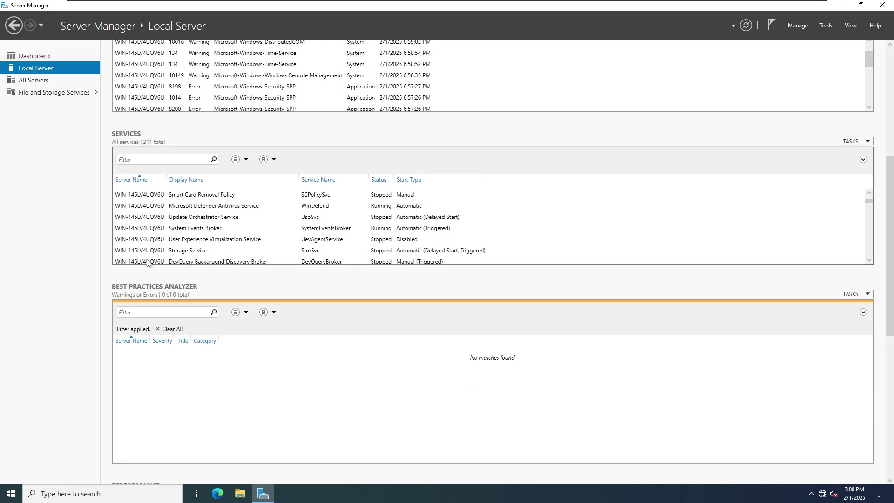
scroll(355, 242, "down", 1)
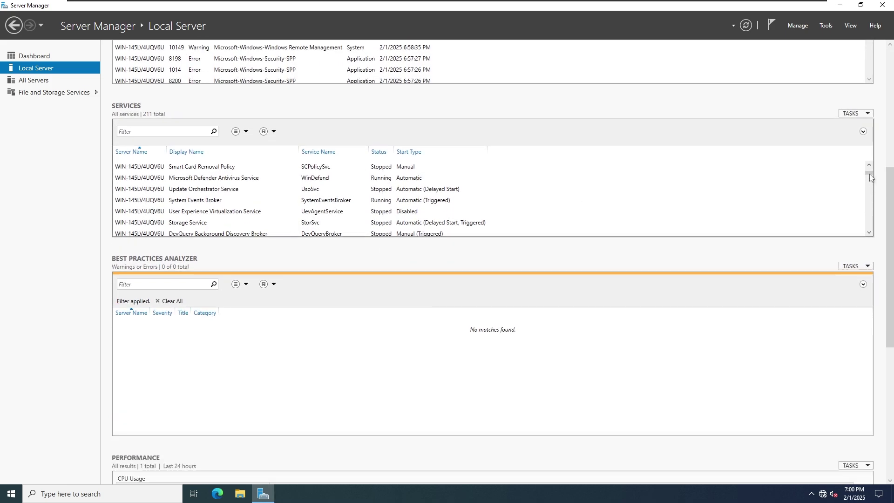
left_click_drag(870, 177, 871, 184)
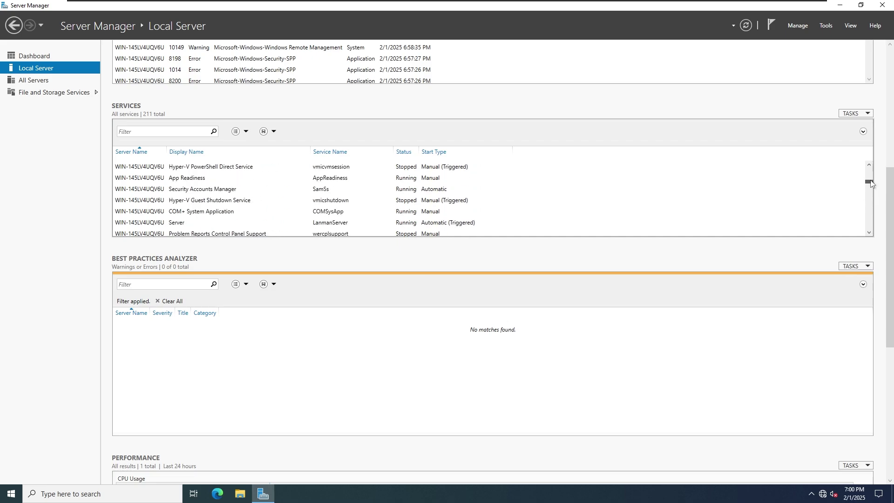
left_click(174, 204)
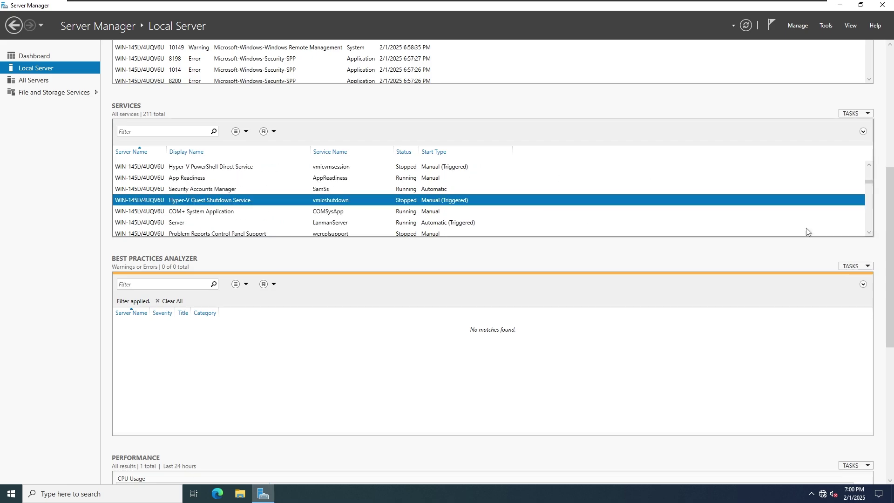
left_click_drag(891, 201, 892, 331)
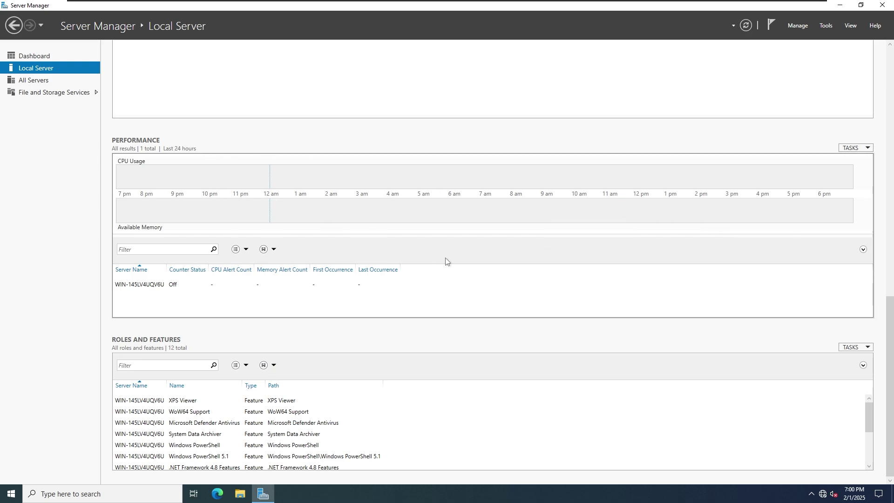
Step: Browse Volumes, Servers, All Servers and Storage Pools, then close Server Manager
left_click(36, 89)
left_click(58, 67)
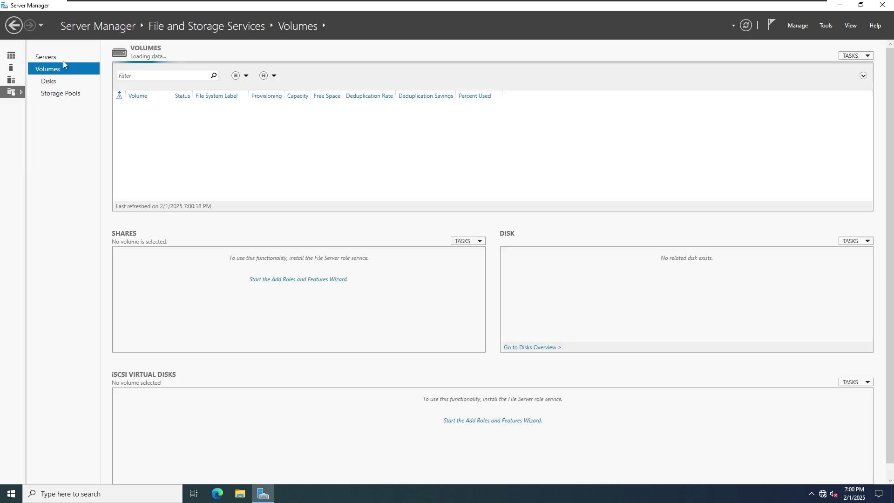
left_click(63, 57)
left_click(17, 82)
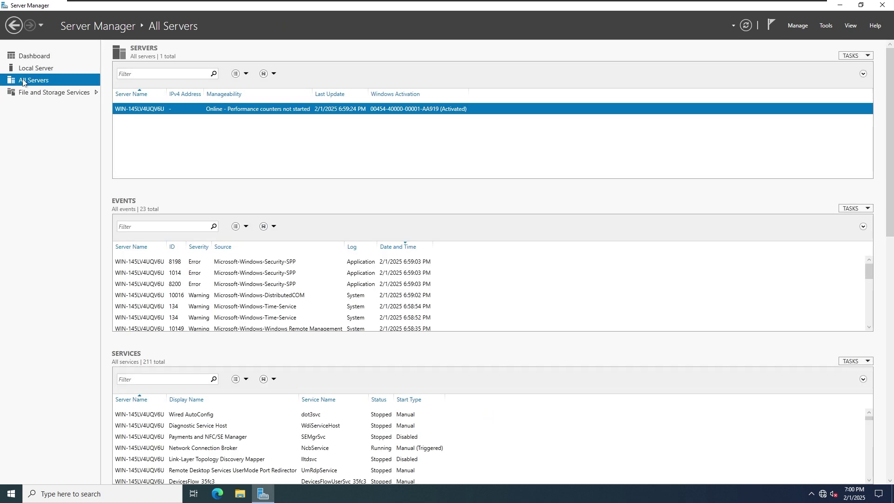
left_click(40, 91)
left_click(41, 94)
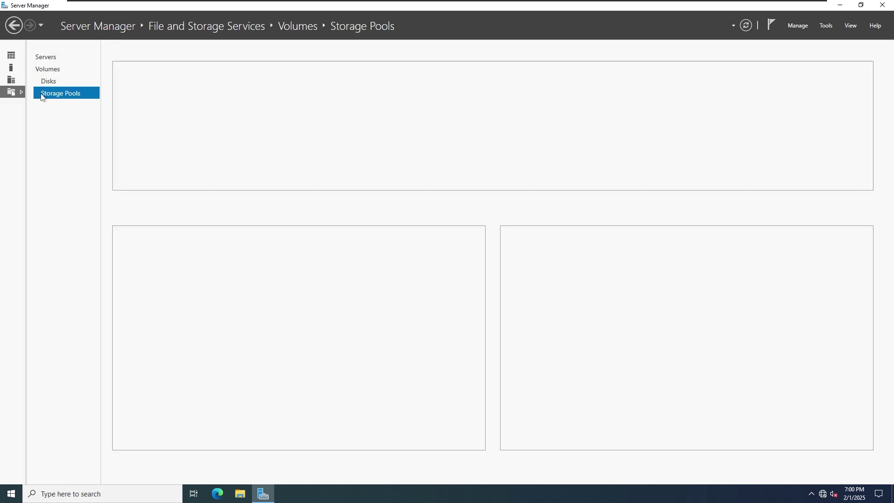
left_click(14, 79)
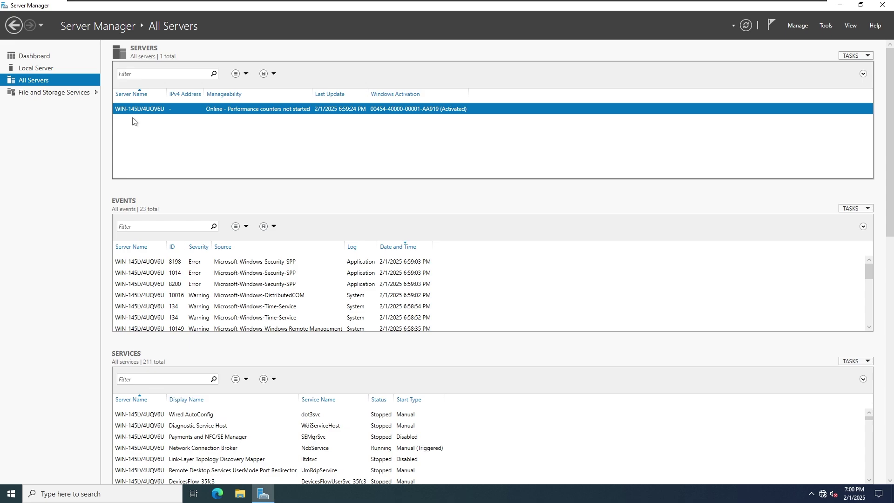
left_click_drag(882, 195, 891, 354)
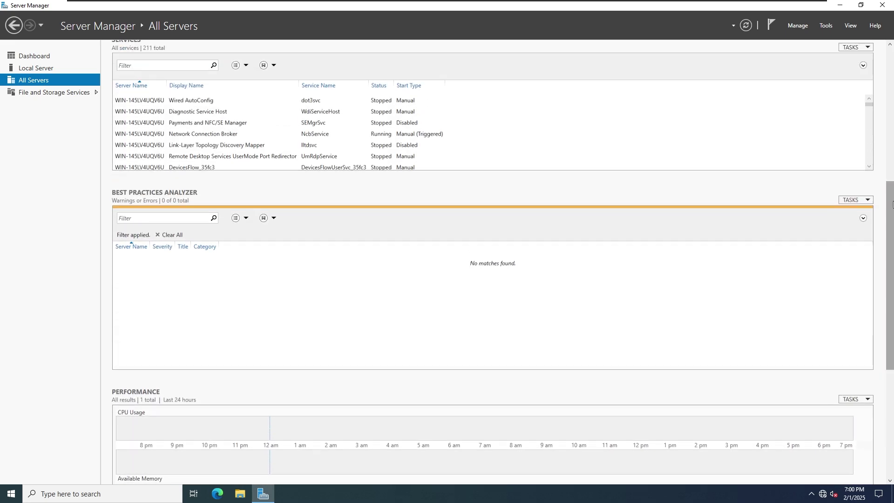
left_click(881, 5)
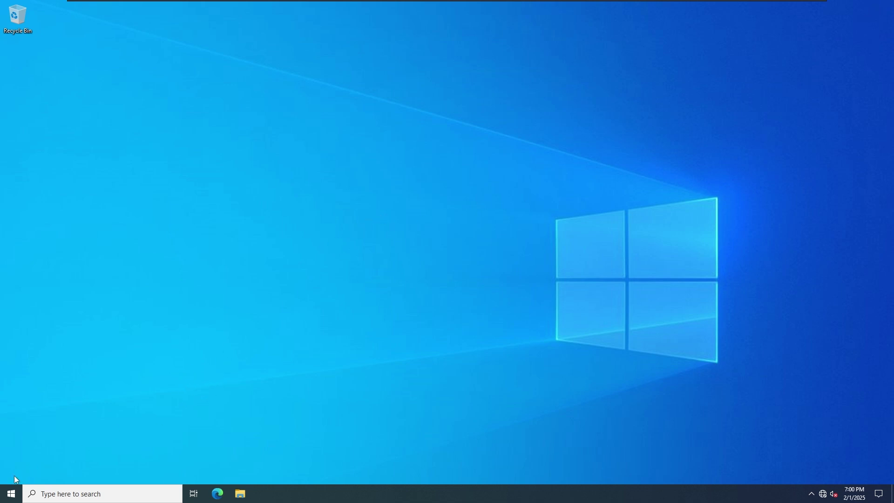
left_click(11, 494)
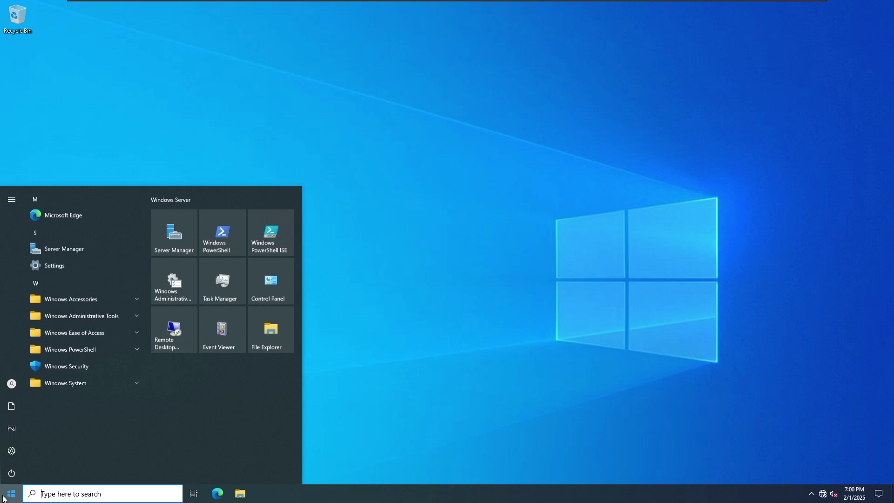
left_click(233, 333)
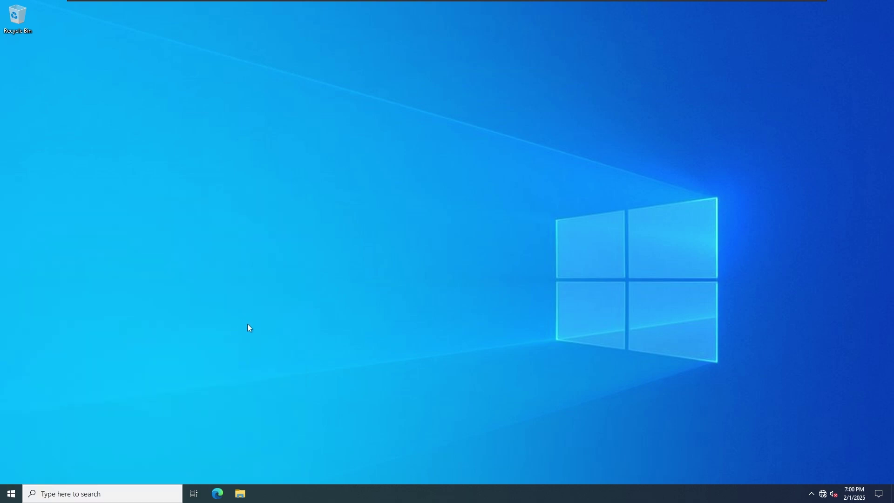
left_click_drag(361, 212, 405, 143)
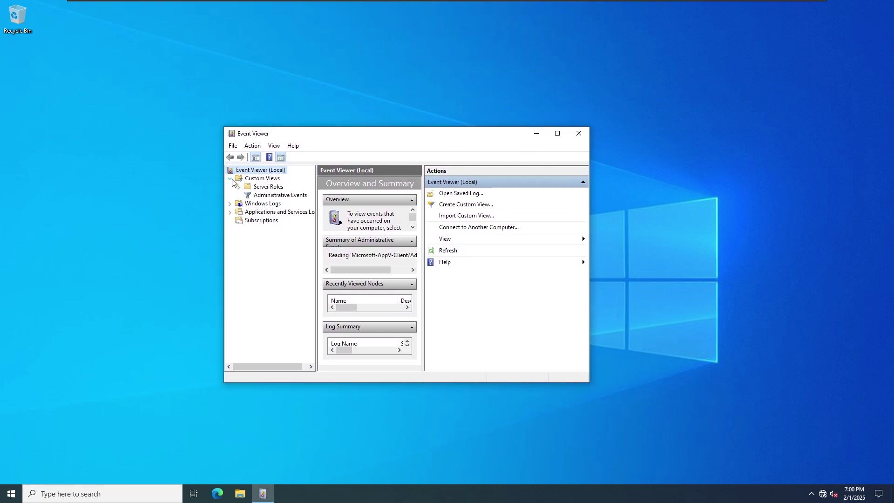
left_click(229, 187)
left_click(266, 195)
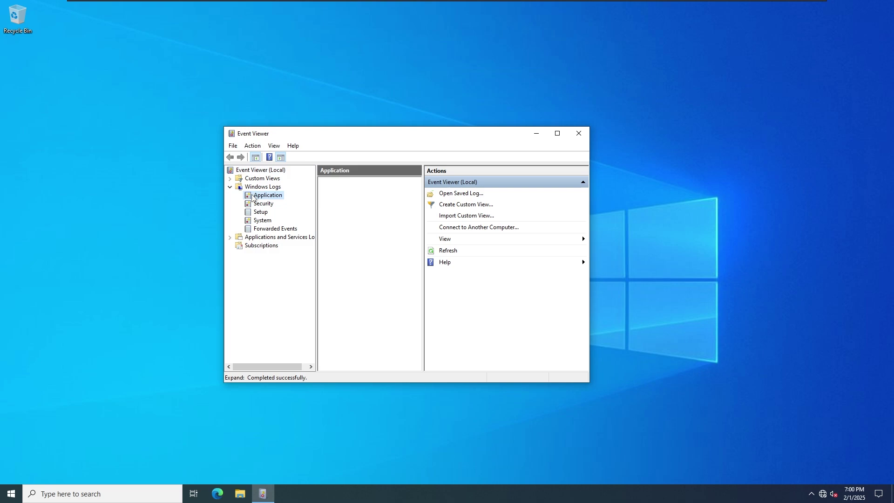
left_click(260, 212)
left_click(256, 230)
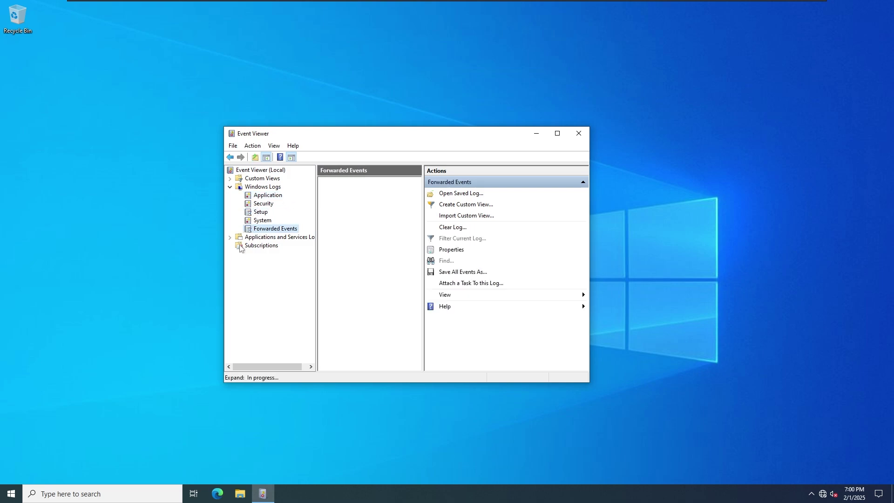
left_click(270, 237)
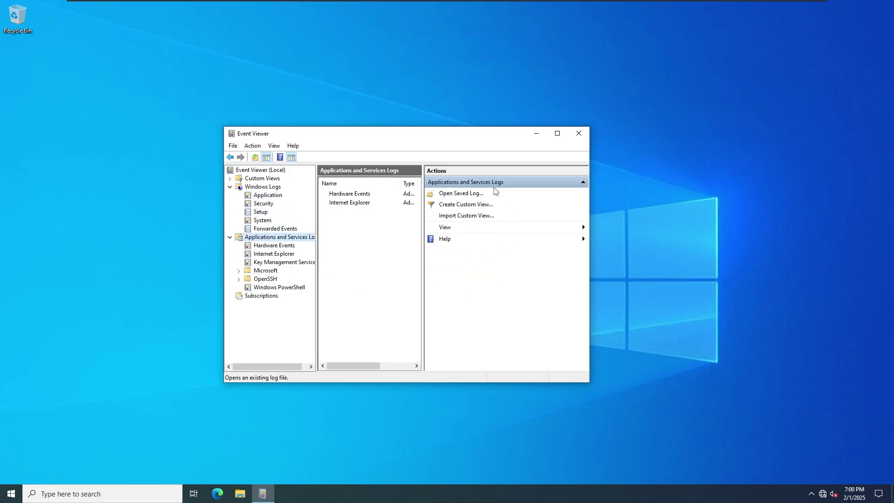
left_click(270, 254)
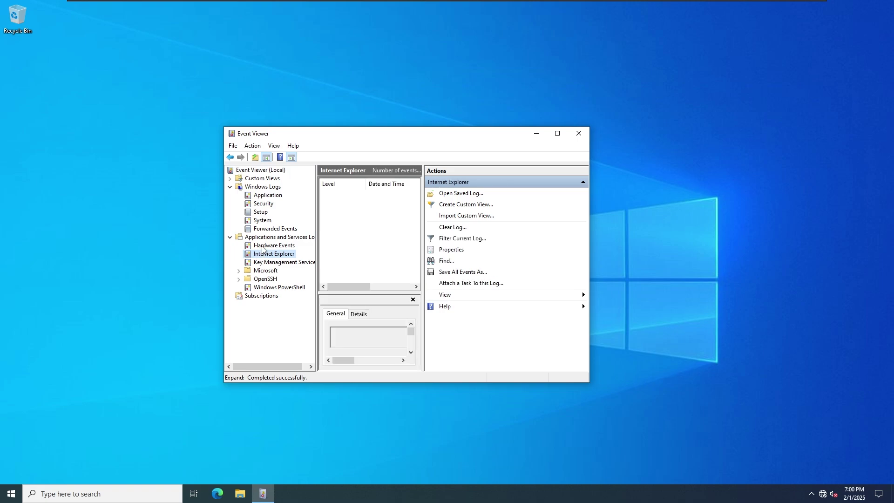
left_click(270, 245)
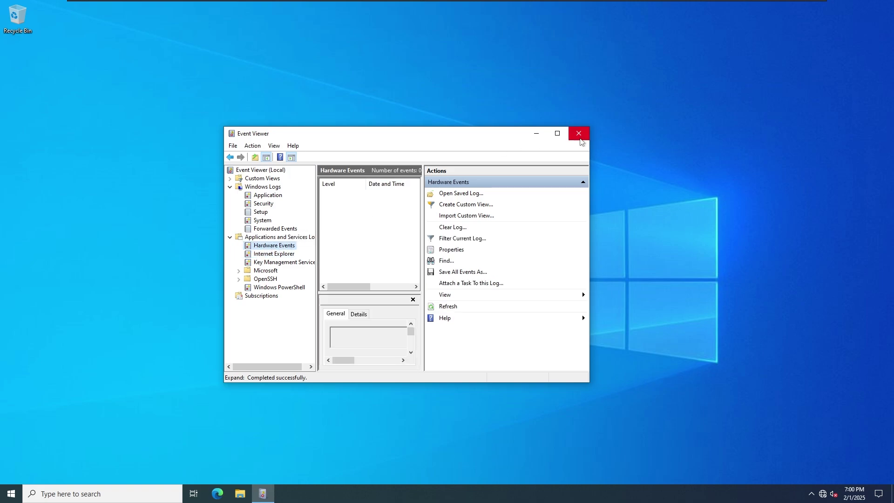
left_click(579, 134)
left_click(11, 494)
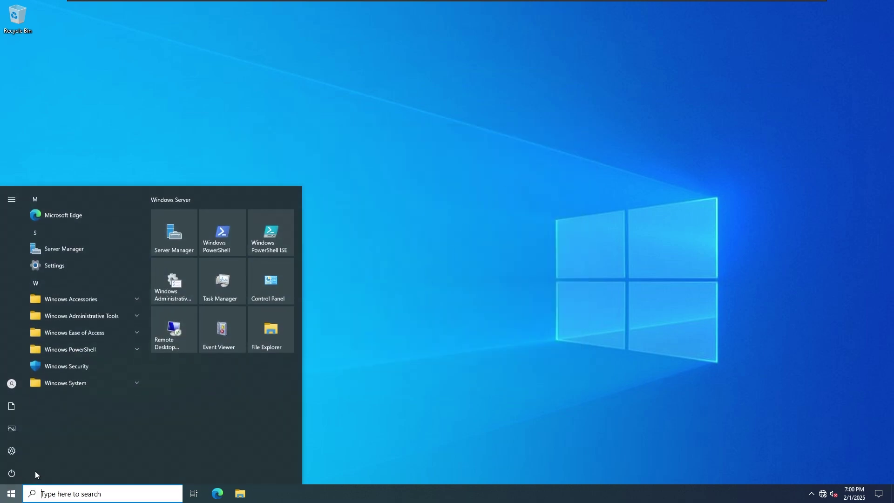
left_click(195, 328)
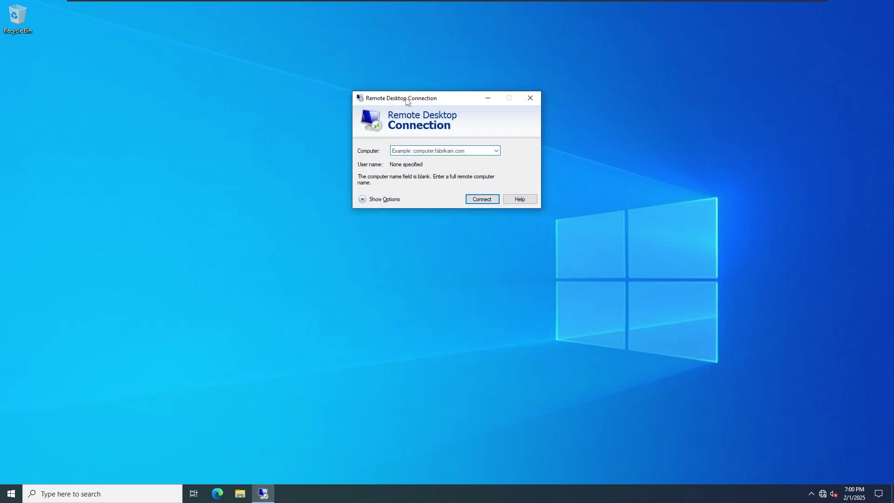
left_click_drag(407, 101, 366, 203)
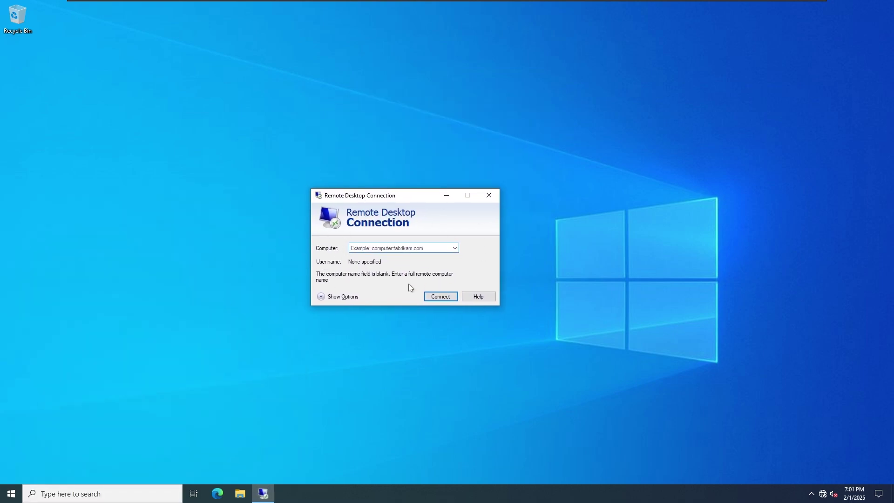
left_click(496, 199)
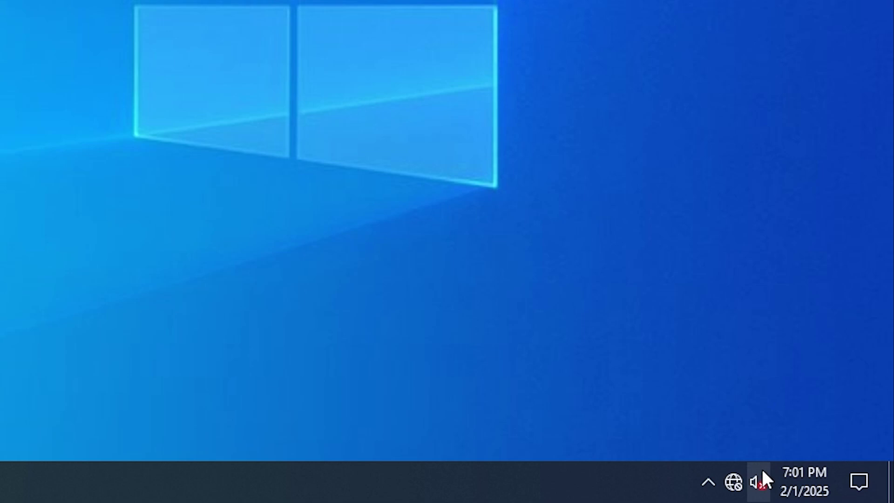
Step: Open the sound settings from the volume icon and agree to start the audio service
right_click(763, 471)
mouse_move(735, 411)
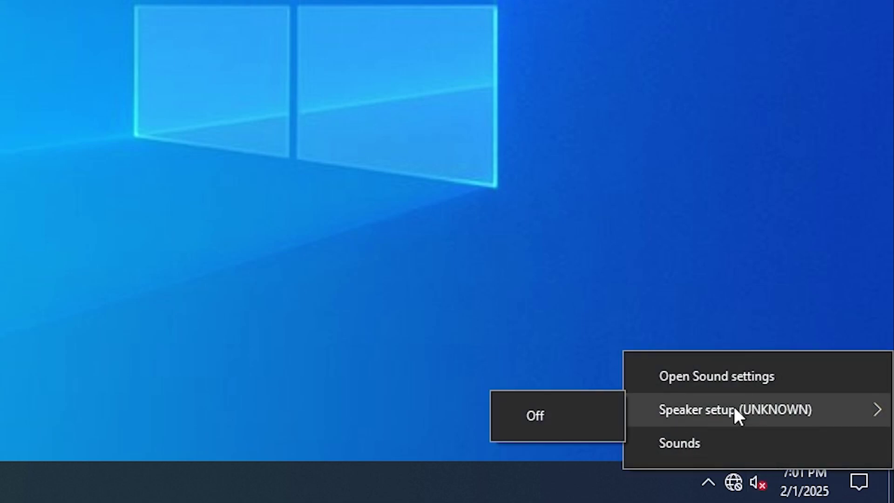
left_click(542, 428)
right_click(755, 482)
mouse_move(732, 426)
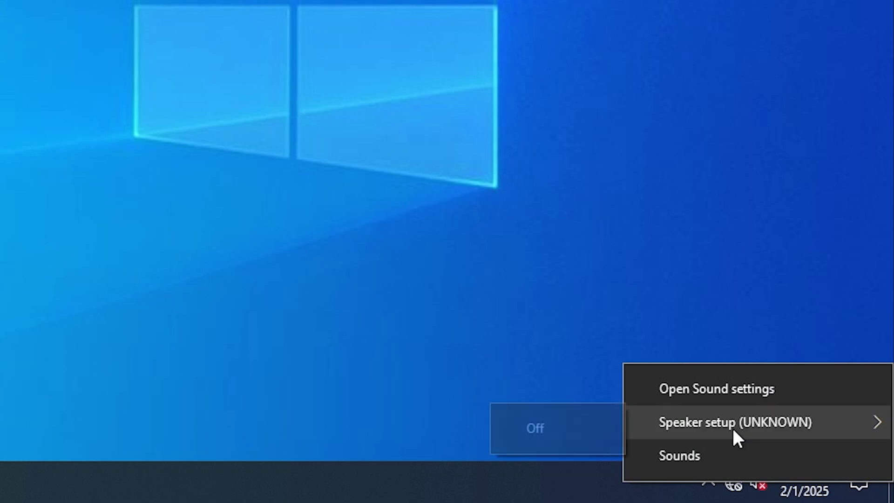
left_click(567, 427)
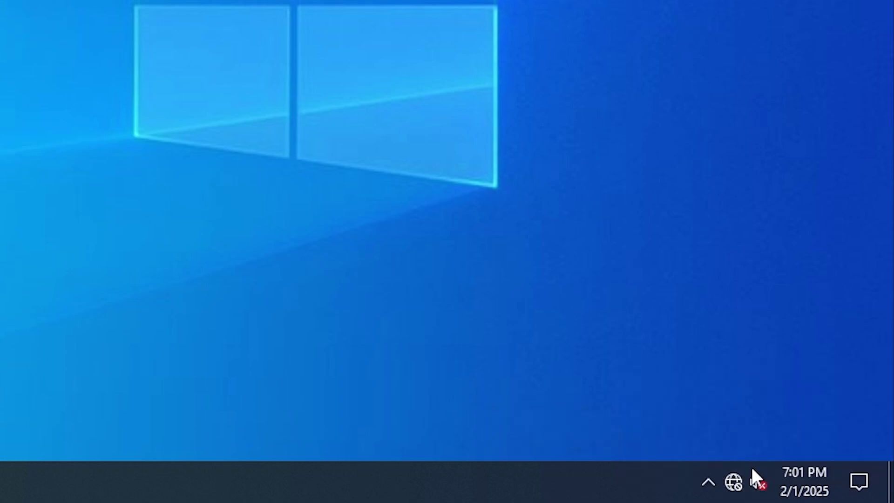
right_click(758, 481)
left_click(728, 458)
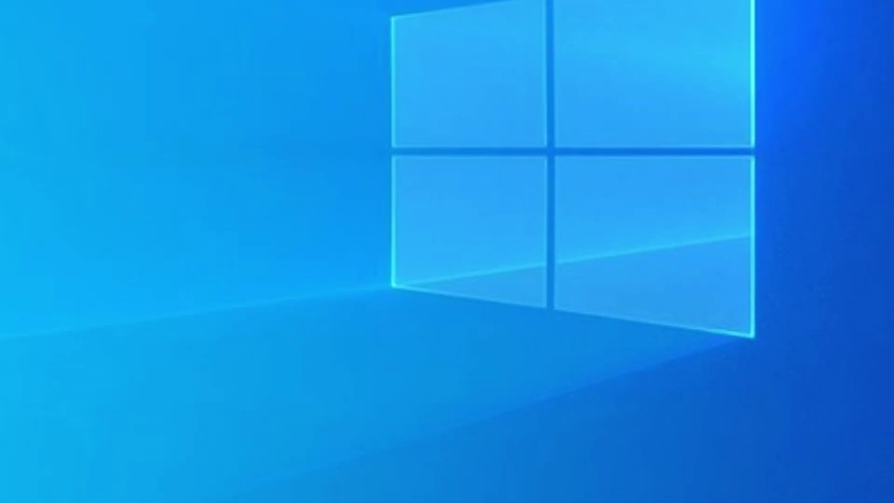
left_click(492, 327)
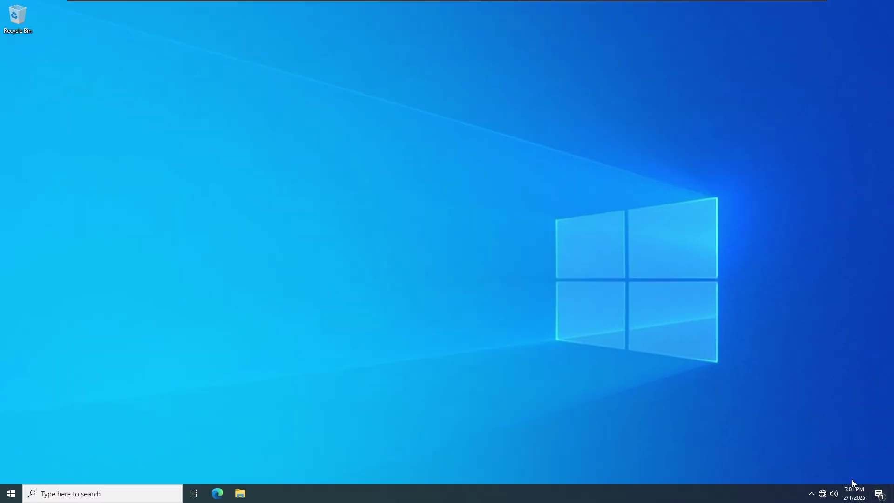
Step: Clear the microphone notification in Action Center and expand then collapse the quick-action tiles
key("super+a")
left_click(858, 440)
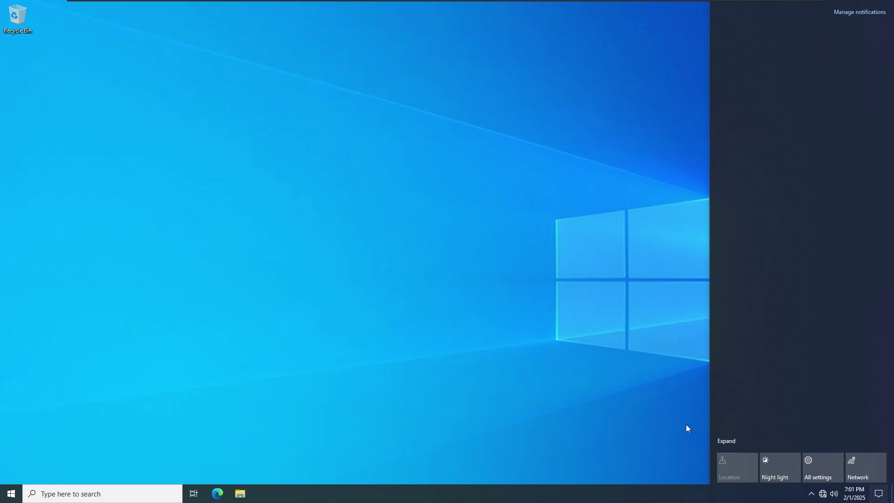
left_click(734, 440)
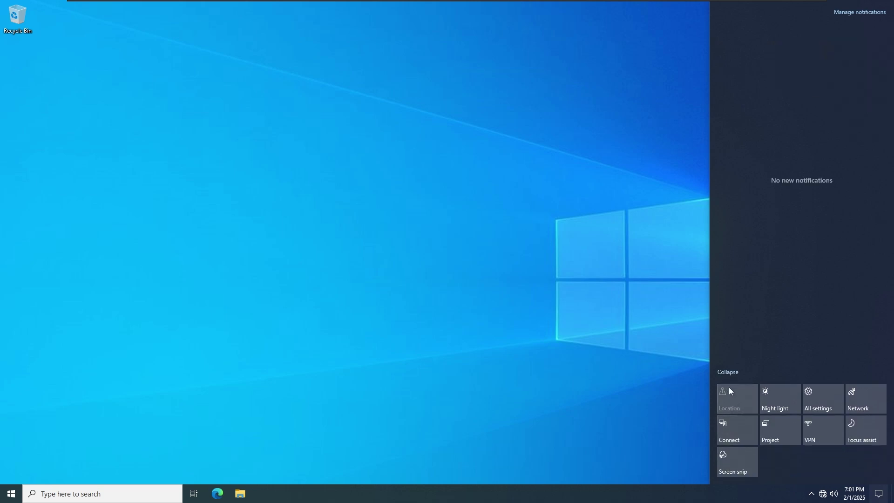
left_click(727, 372)
left_click(667, 403)
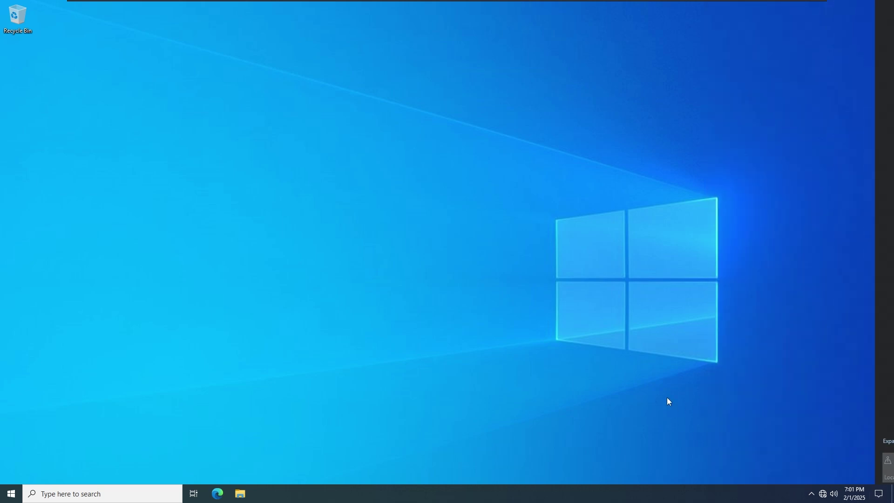
Step: Set the speaker volume to 95 and view the February 2025 calendar
left_click(838, 495)
left_click(833, 472)
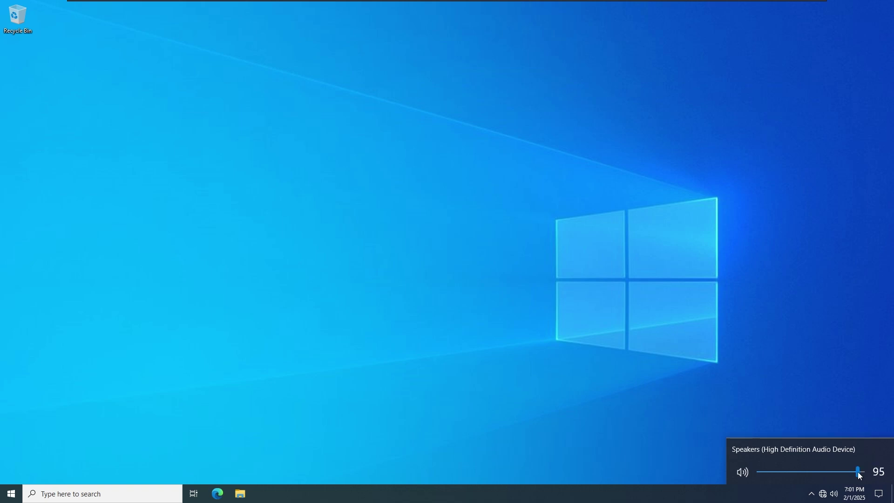
left_click(856, 493)
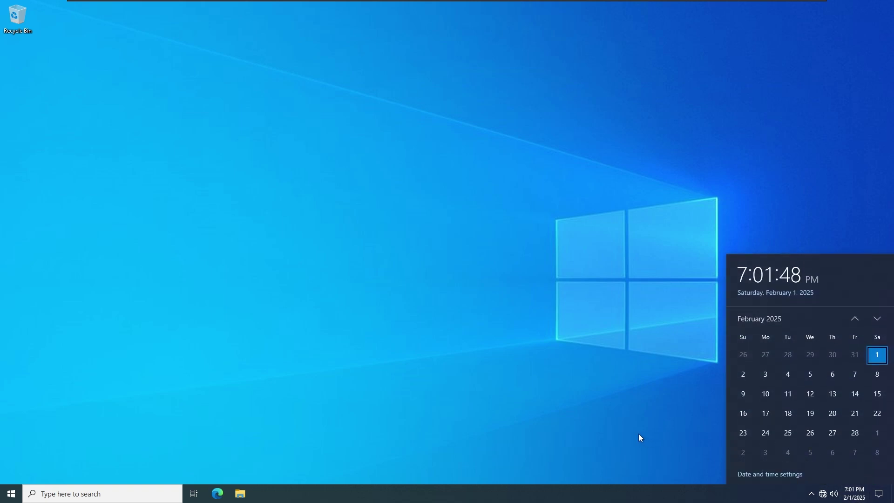
left_click(567, 423)
right_click(568, 494)
Step: Open Task Manager in full details, centre it, and show Performance memory use of 4.3 GB
left_click(602, 441)
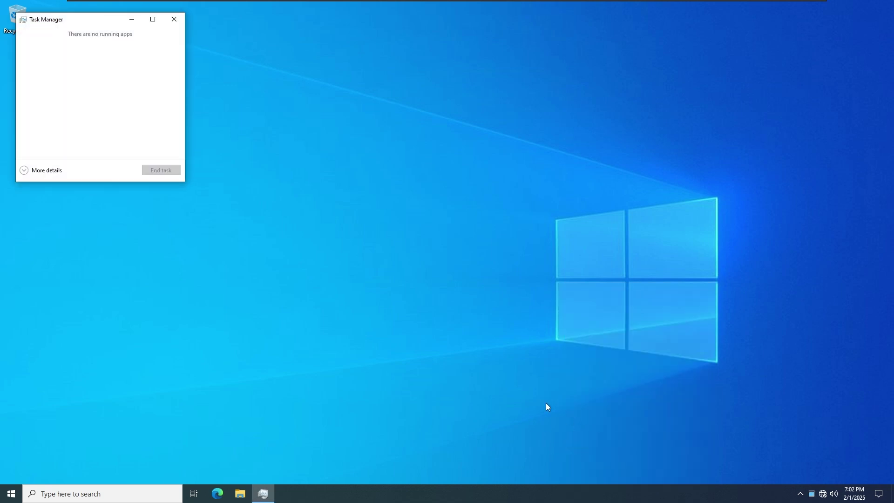
left_click(47, 170)
left_click_drag(99, 23, 272, 90)
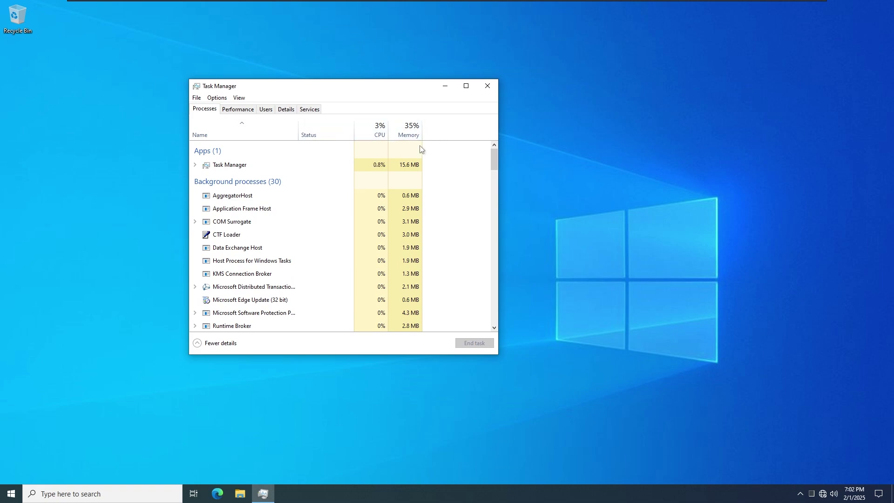
left_click(252, 110)
left_click_drag(270, 92, 291, 100)
left_click(278, 164)
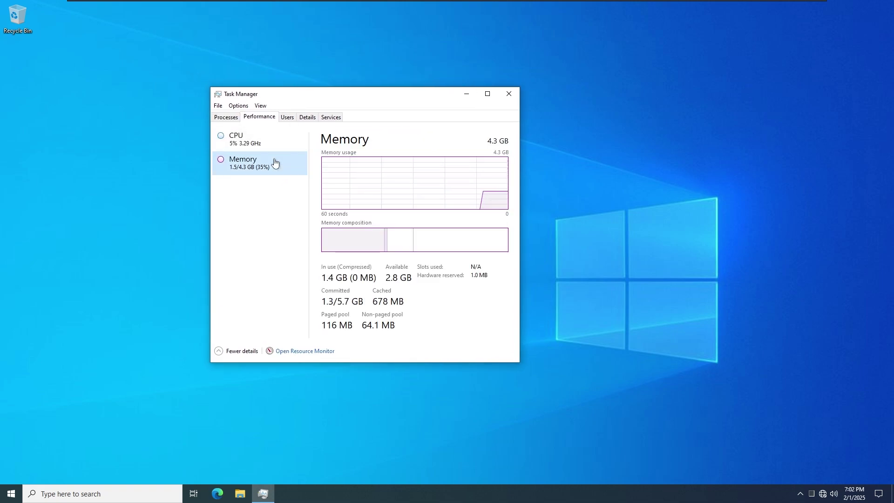
left_click(268, 145)
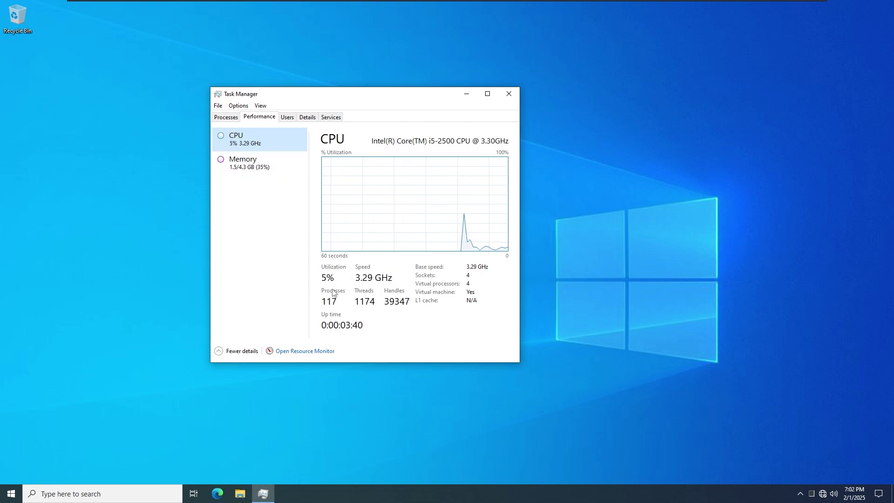
left_click(258, 167)
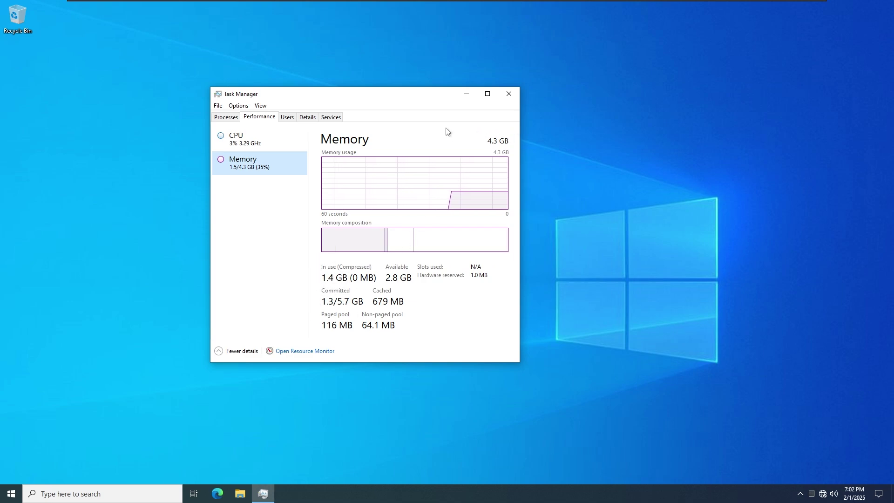
Step: Close Task Manager and launch gpedit.msc from the Run prompt
left_click(510, 94)
key("super+r")
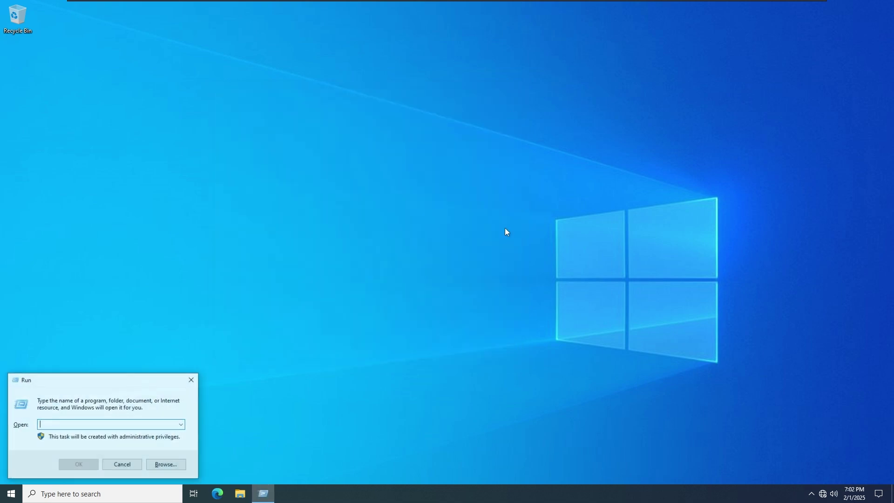
type("gp")
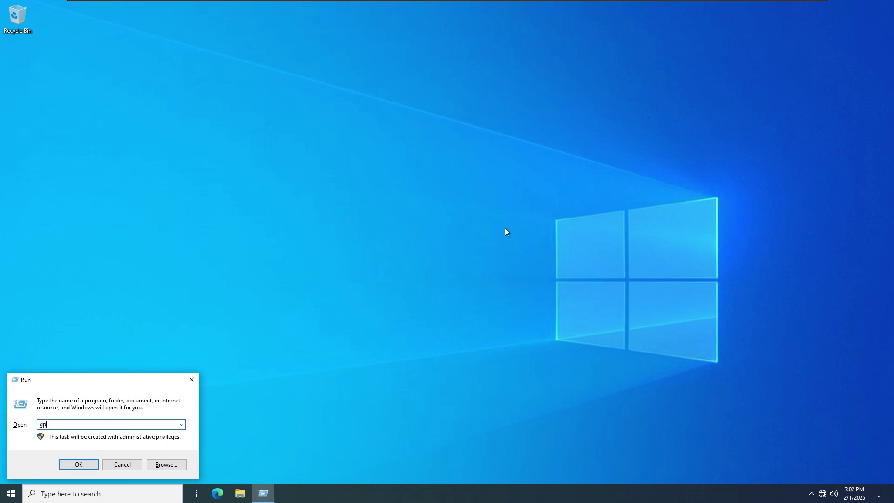
type("edit")
key("Return")
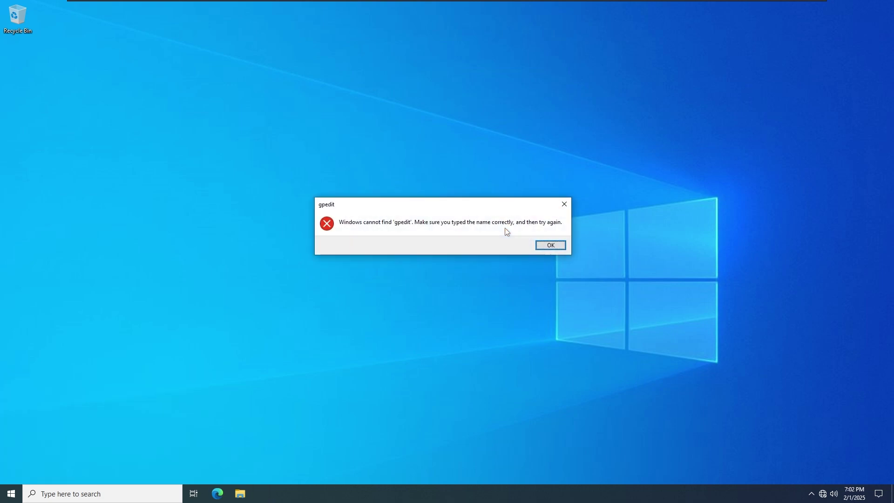
key("Return")
type(".ms")
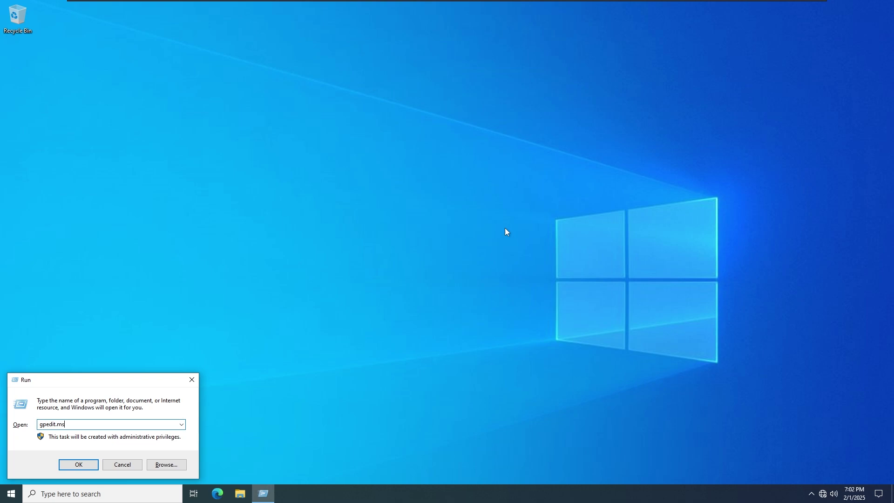
type("c")
key("Return")
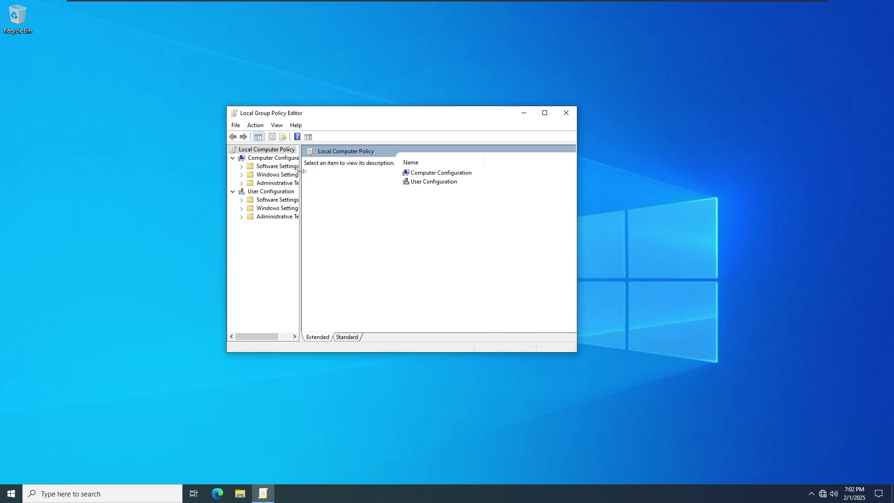
Step: Disable the Password must meet complexity requirements policy under Password Policy
left_click(241, 175)
left_click(268, 200)
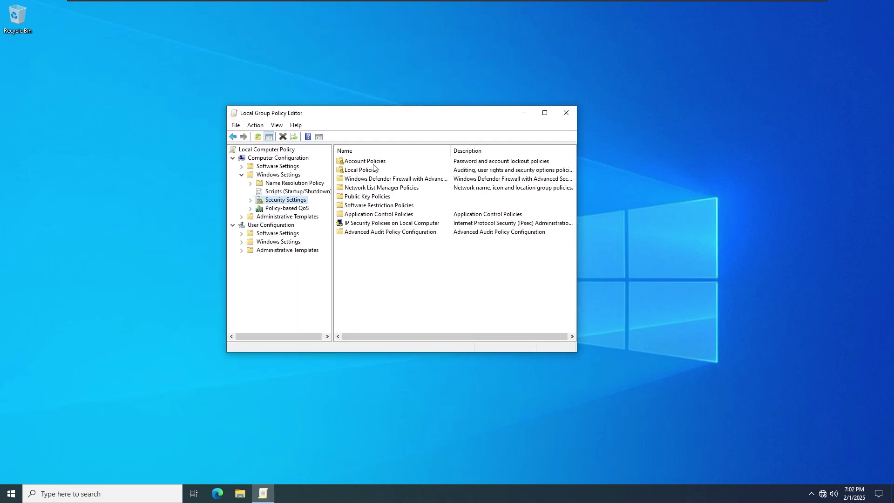
double_click(358, 161)
double_click(373, 164)
right_click(439, 207)
left_click(456, 212)
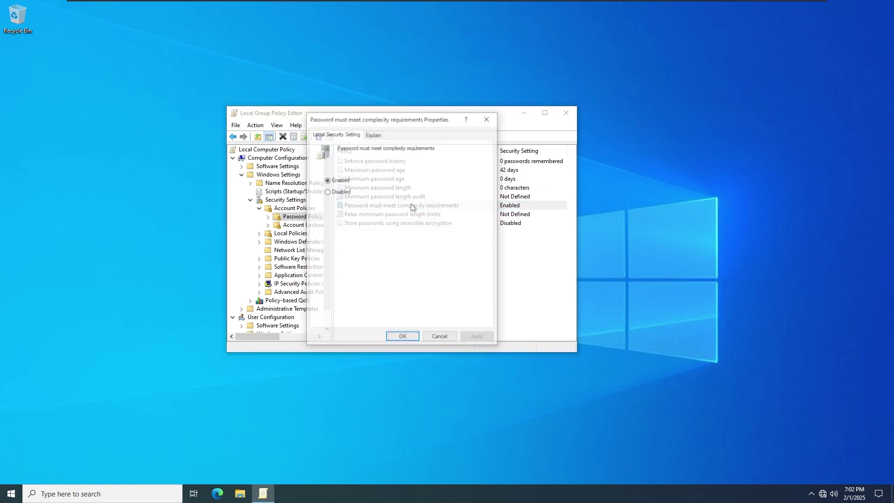
left_click(340, 192)
left_click(402, 338)
Step: Set Maximum password age to 0 days, leaving Relax minimum password length limits unchanged
right_click(491, 171)
left_click(507, 176)
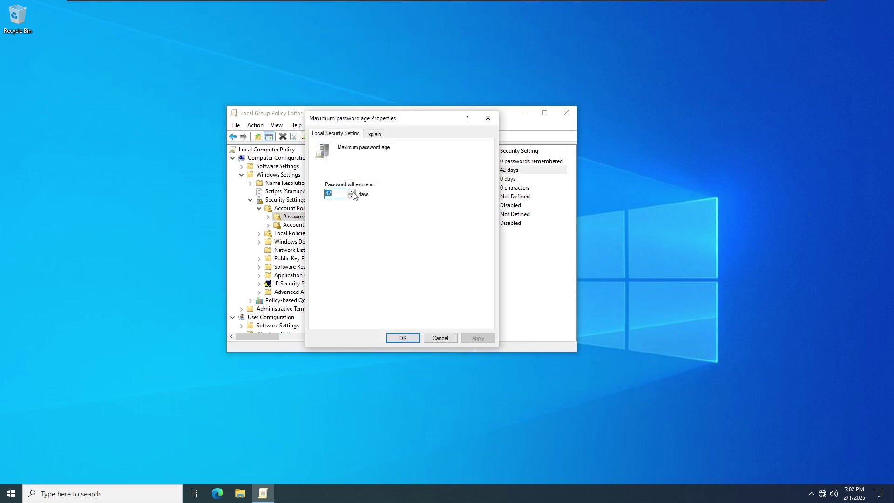
type("0")
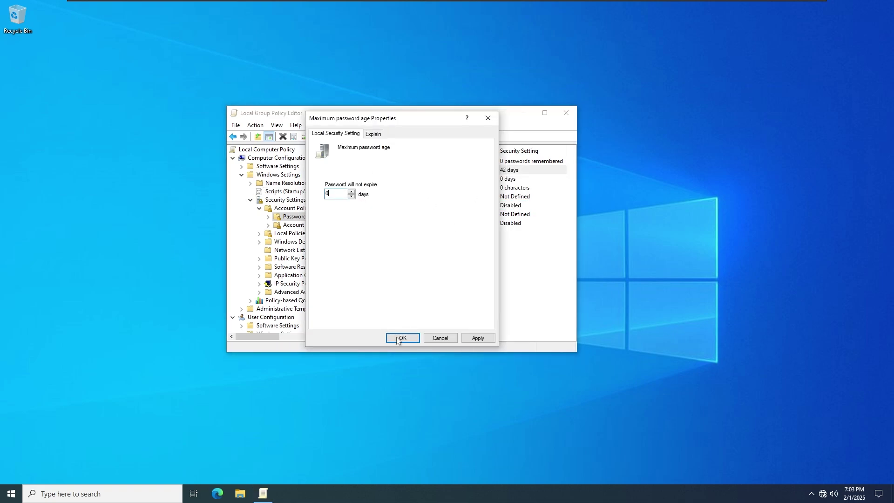
left_click(401, 337)
right_click(462, 214)
left_click(479, 219)
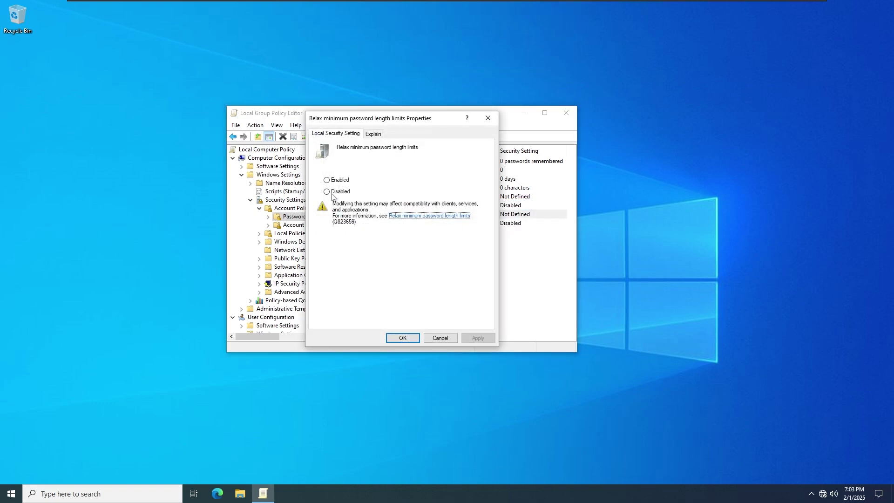
key("Escape")
Step: Browse Account Policies and Account Lockout, then show Local Policies' Security Options list
key("Up")
key("Up")
key("Up")
key("Up")
key("Up")
key("Up")
left_click(290, 234)
left_click(304, 224)
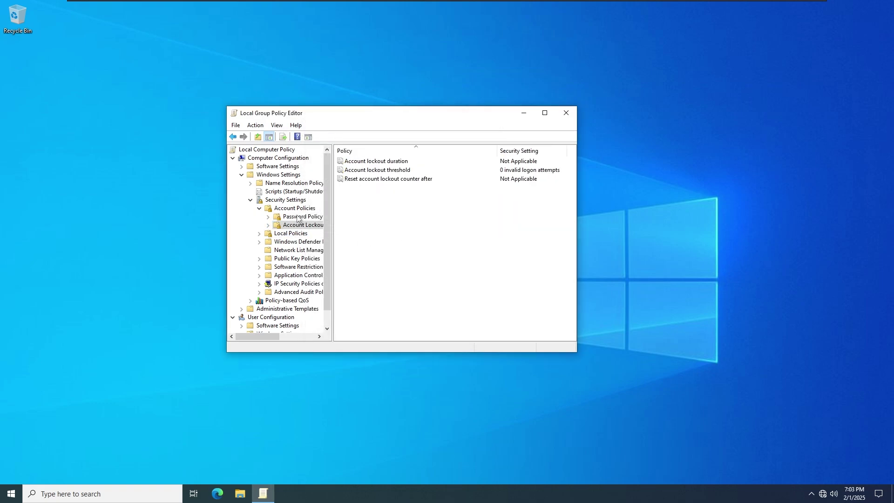
left_click(299, 217)
left_click(294, 208)
left_click(290, 233)
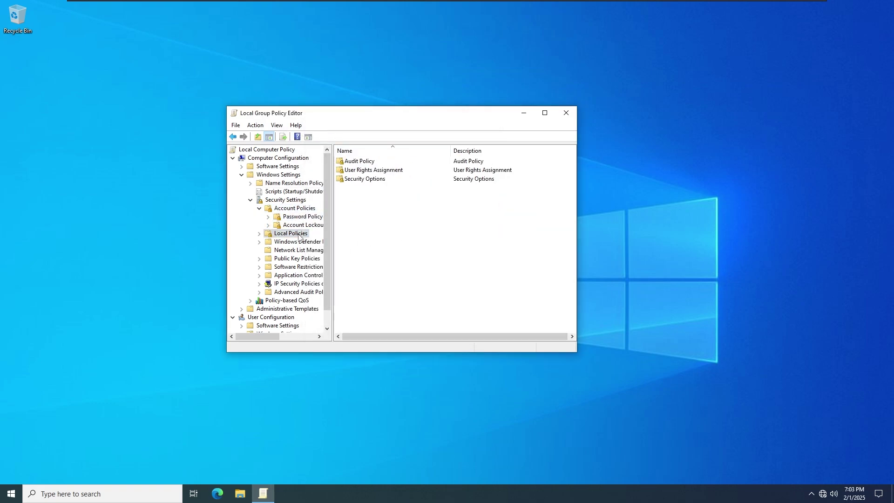
left_click(259, 233)
left_click(302, 259)
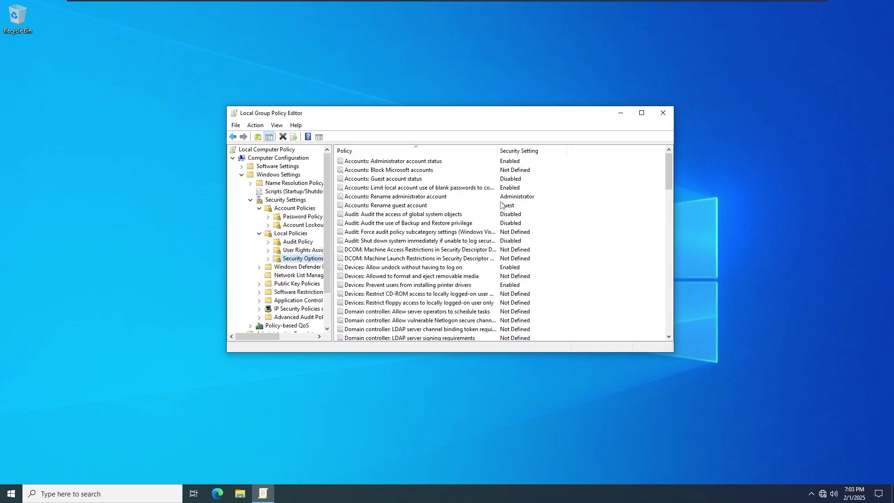
scroll(592, 281, "down", 5)
Step: Enable Do not require CTRL+ALT+DEL and set maximum machine account password age to 0
double_click(489, 285)
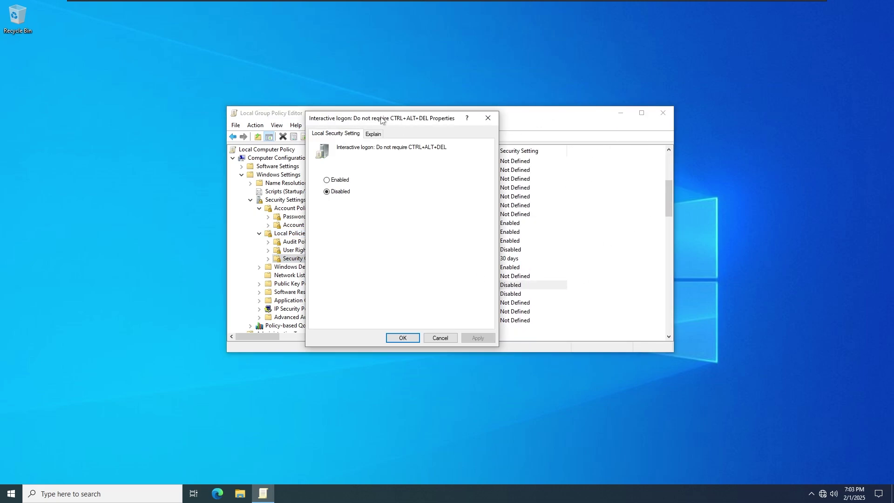
left_click(327, 180)
left_click(403, 338)
left_click(495, 295)
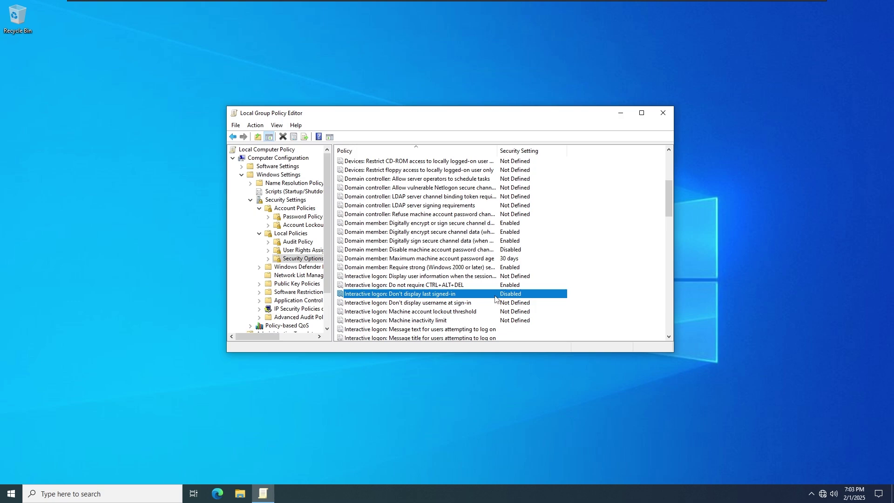
double_click(504, 259)
type("0")
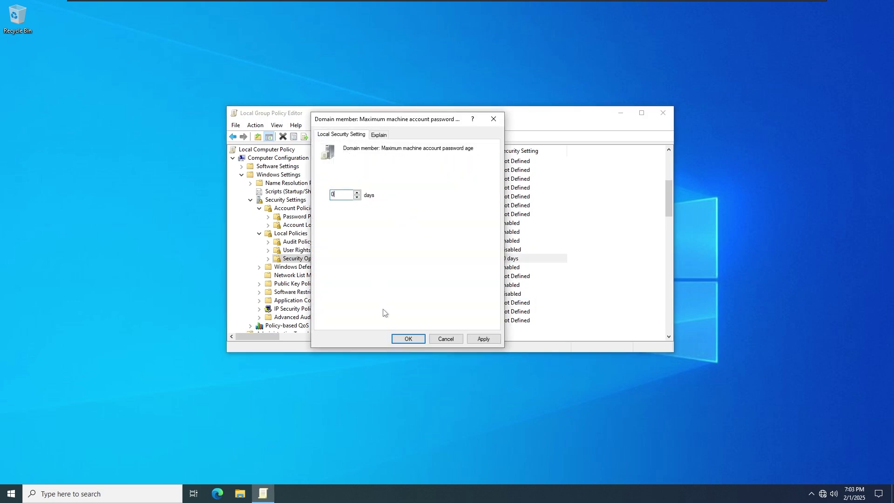
left_click(405, 338)
Step: Close the Local Group Policy Editor and bring up the Run prompt
scroll(481, 286, "up", 2)
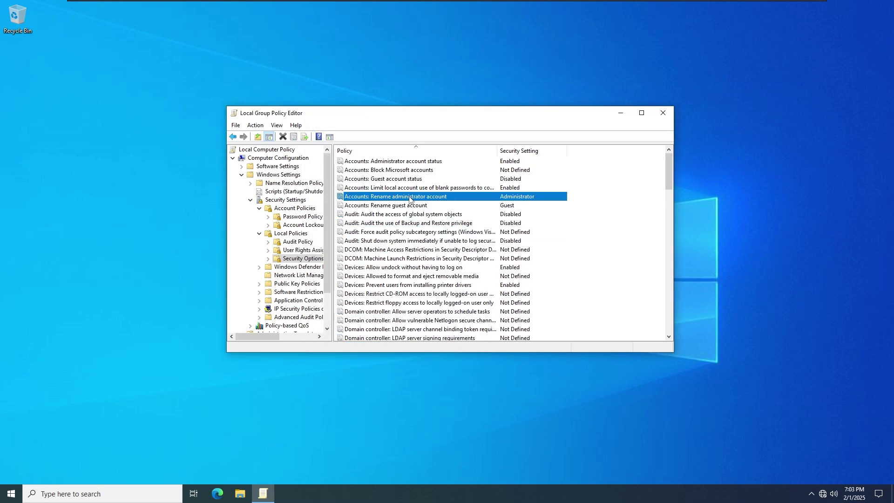
left_click(663, 113)
key("super+r")
Step: Run netplwiz and give the Administrator account a new user name in its Properties
type("nplwiz")
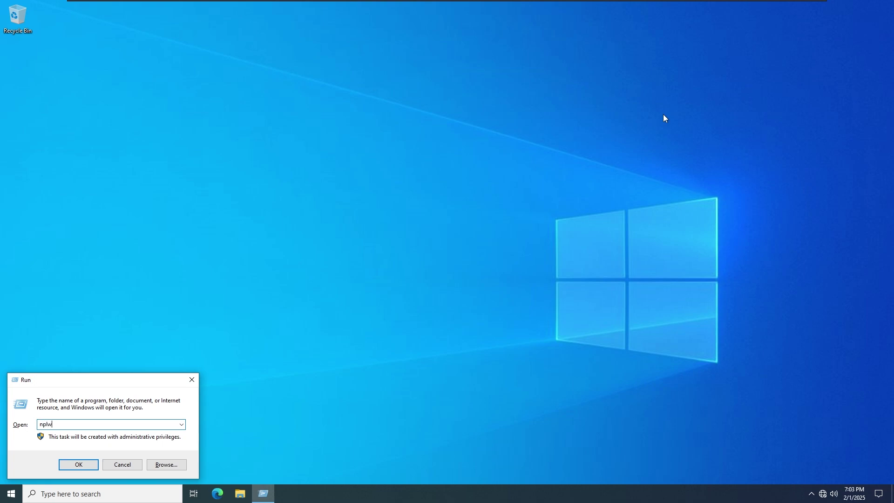
key("Return")
key("Return")
type("pl")
key("Return")
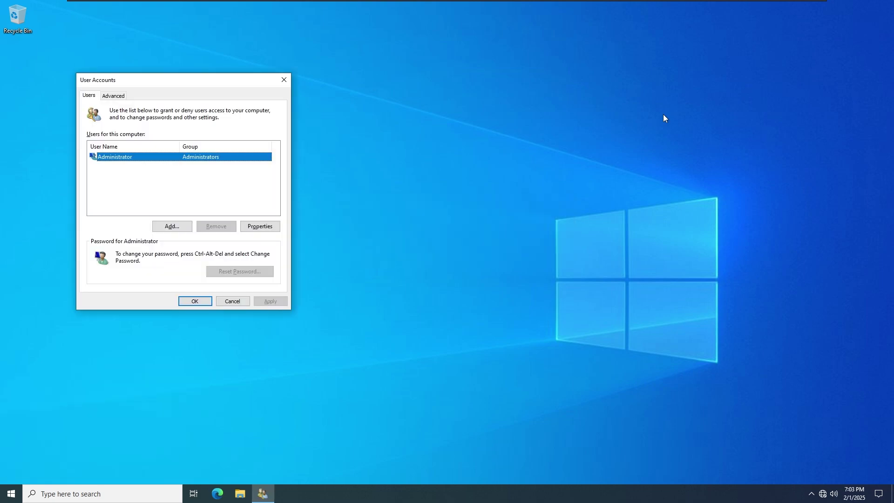
double_click(114, 156)
left_click_drag(195, 115, 301, 149)
type("Samir")
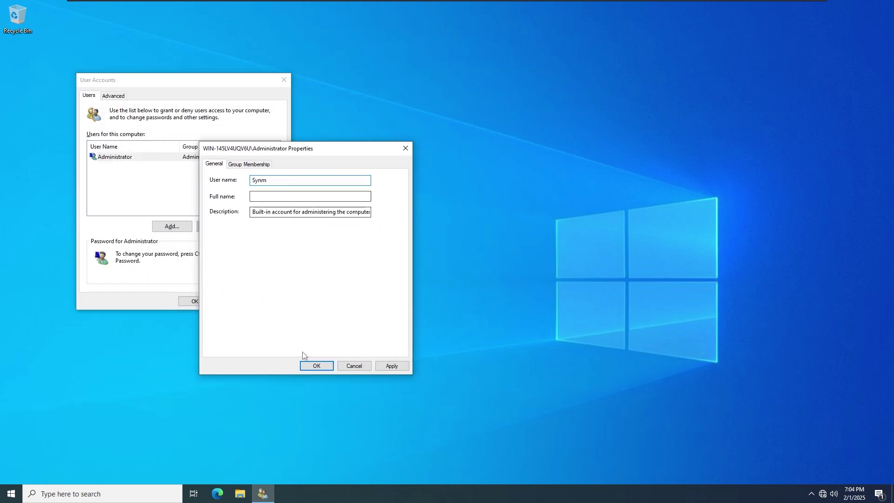
left_click(317, 366)
left_click(205, 301)
Step: Reopen the User Accounts tool with netplwiz and close it again
left_click(11, 493)
left_click(377, 464)
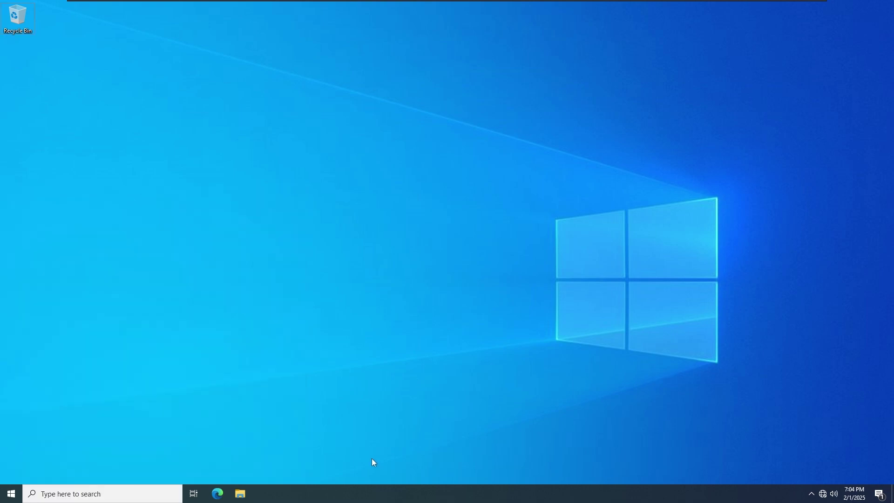
key("super+r")
key("Return")
left_click(296, 92)
Step: Sign out of the current session from the Start menu's account options
left_click(11, 494)
left_click(11, 472)
left_click(12, 382)
left_click(49, 364)
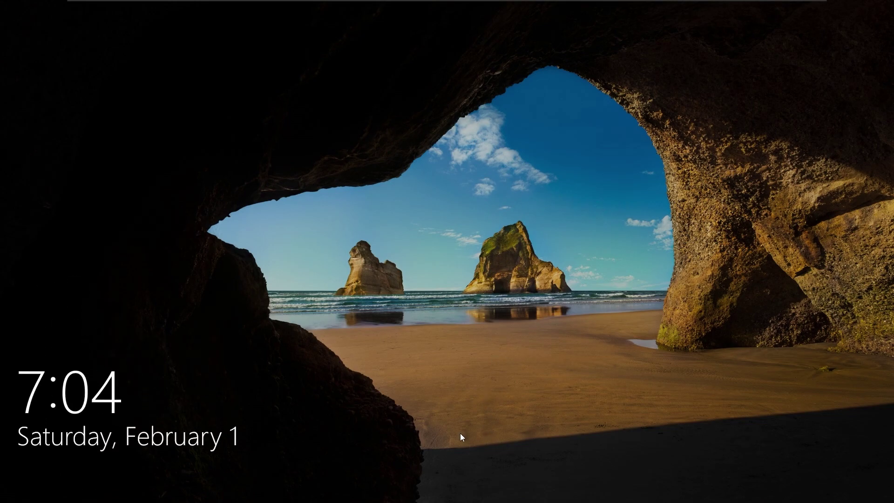
Step: Sign back in and clear the account password, giving the current one and leaving the new one blank
left_click(460, 433)
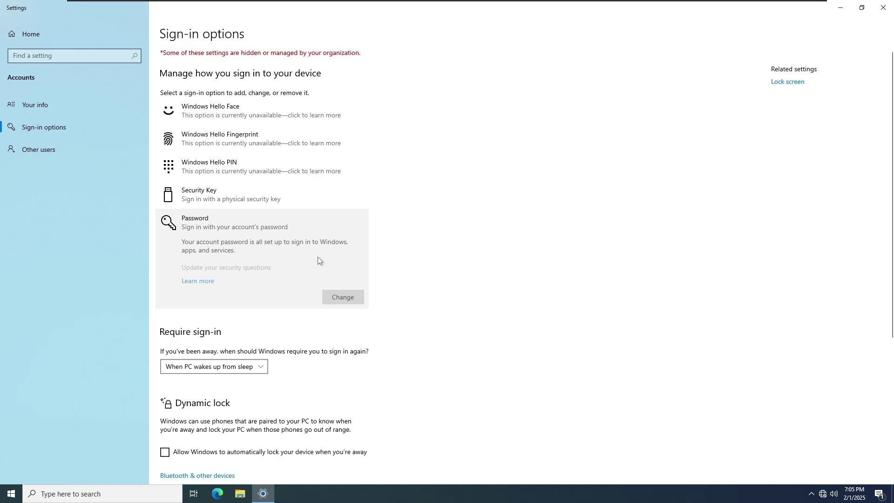
left_click(340, 295)
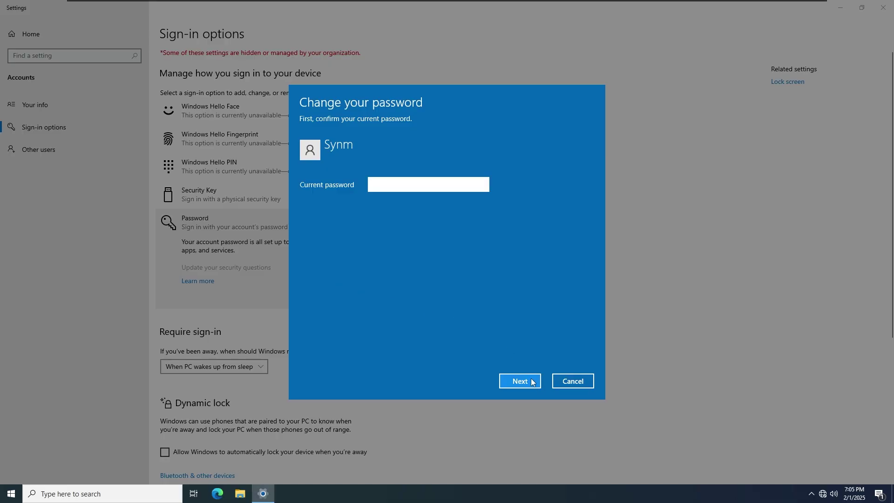
type("••")
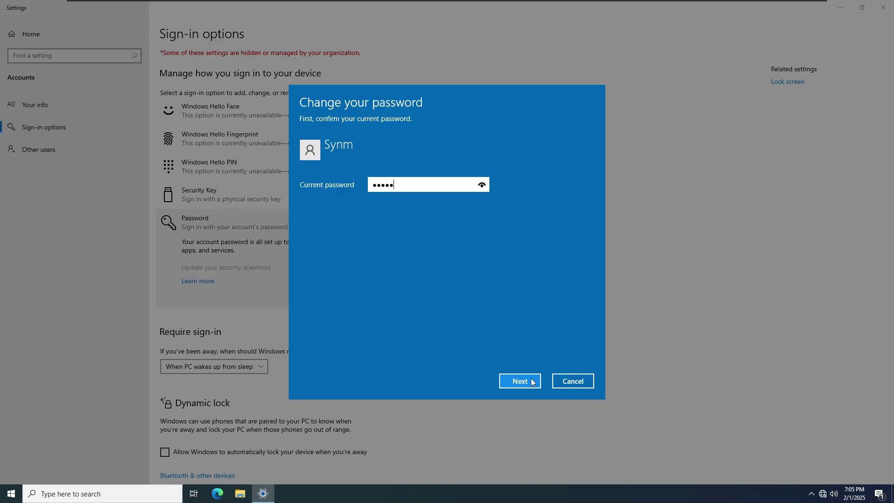
left_click(531, 382)
left_click(531, 382)
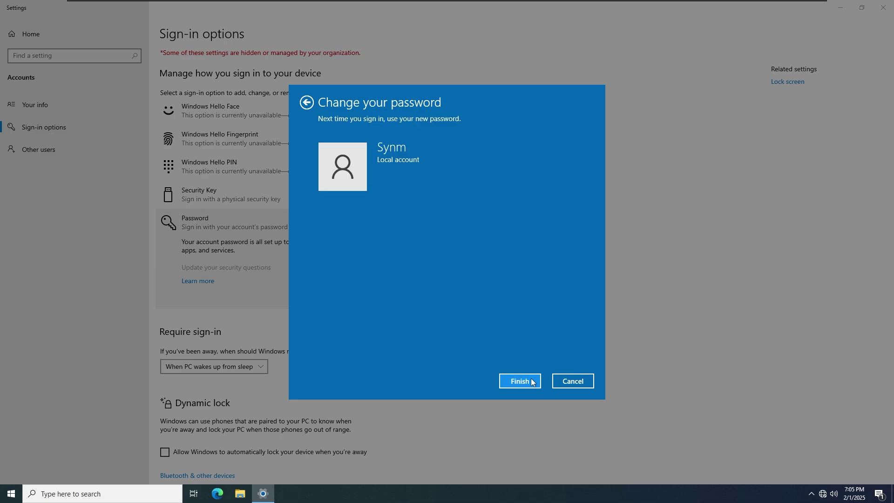
left_click(531, 382)
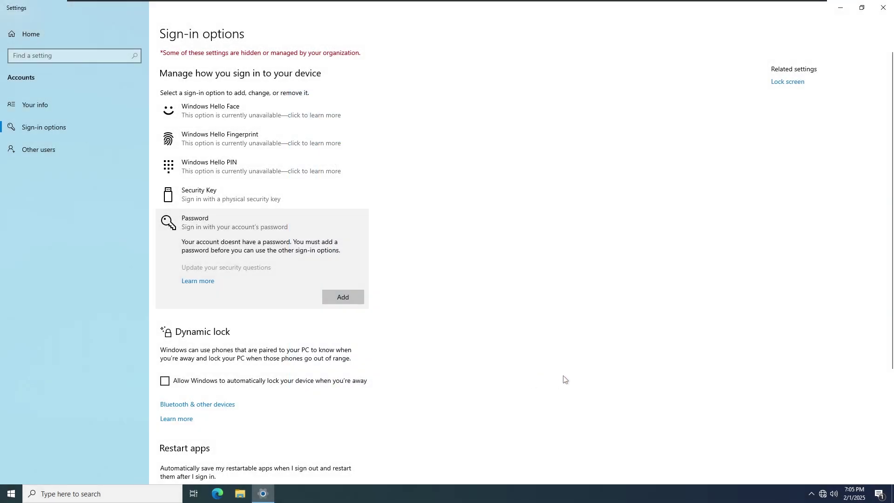
scroll(465, 382, "down", 3)
scroll(589, 179, "up", 3)
Step: Close Settings and check the Windows version with winver
left_click(889, 13)
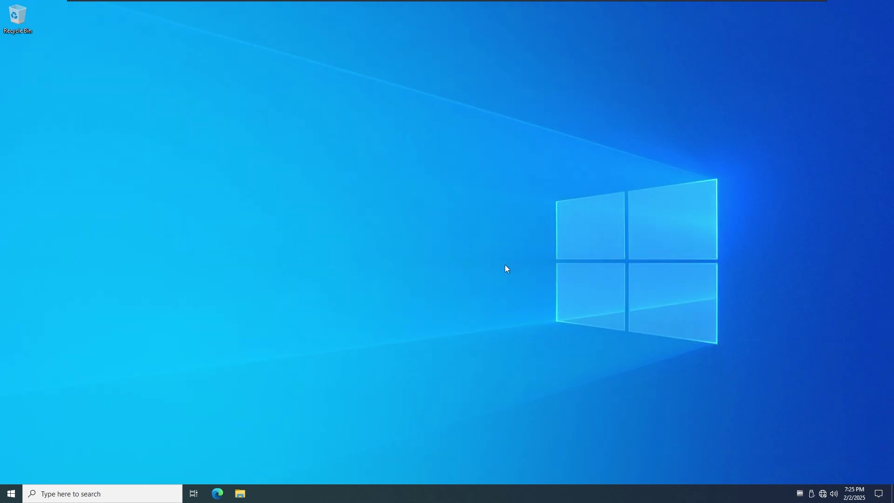
key("super+r")
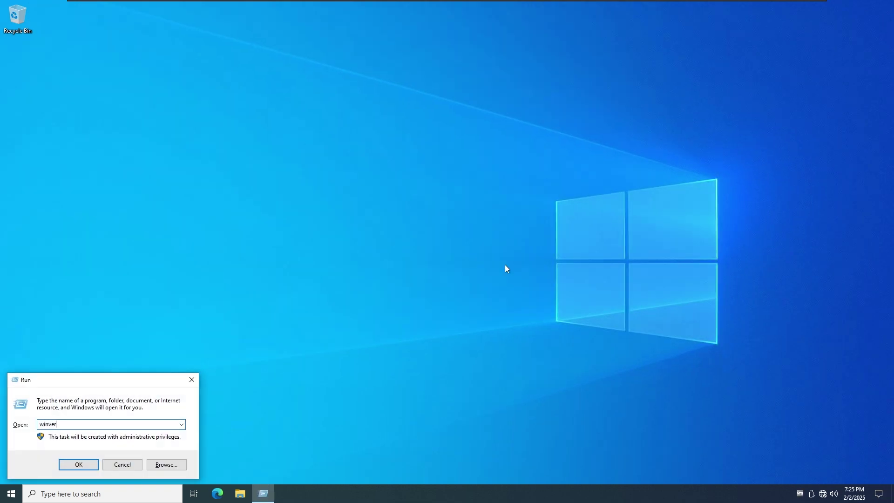
type("winver")
key("Return")
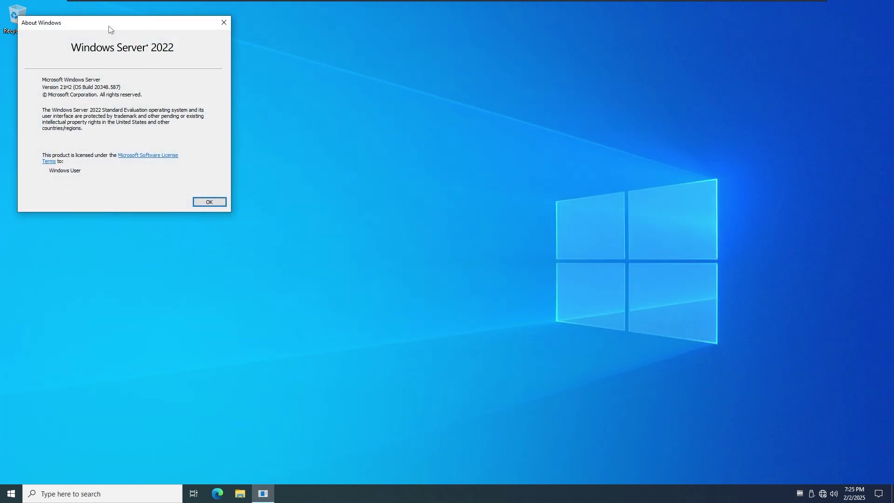
left_click_drag(109, 29, 431, 159)
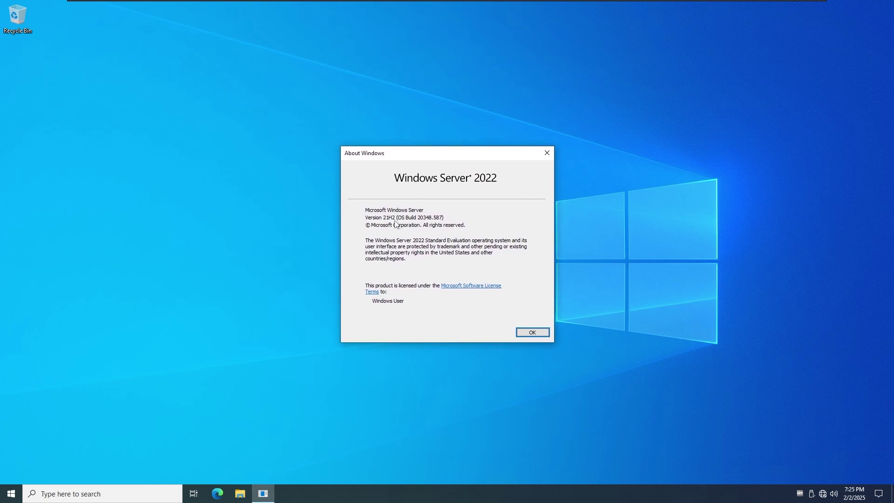
left_click(548, 153)
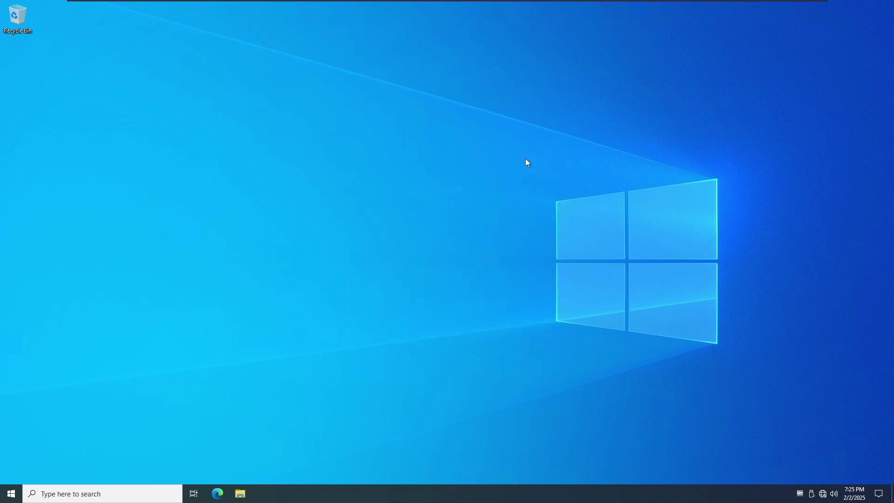
Step: View the System page, then check Local Disk (C:) properties: 48.8 GB free of 59.3 GB
right_click(14, 496)
left_click(60, 289)
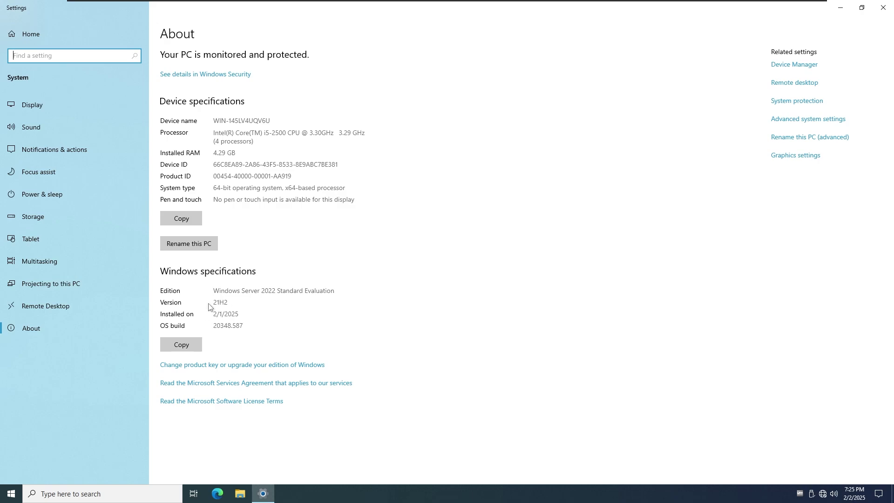
right_click(294, 263)
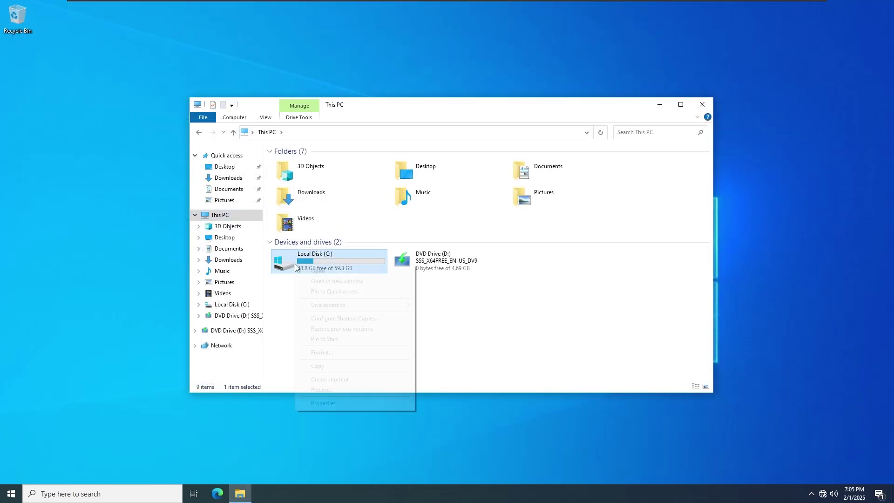
left_click(354, 404)
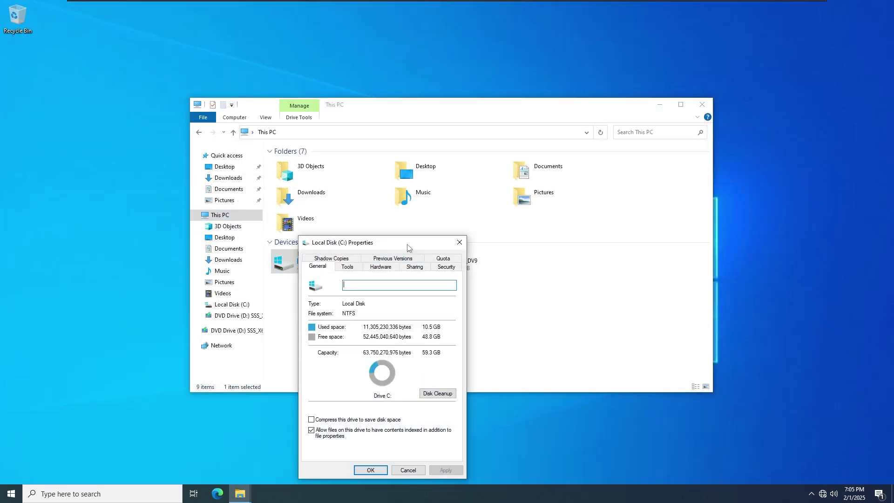
left_click_drag(404, 246, 422, 156)
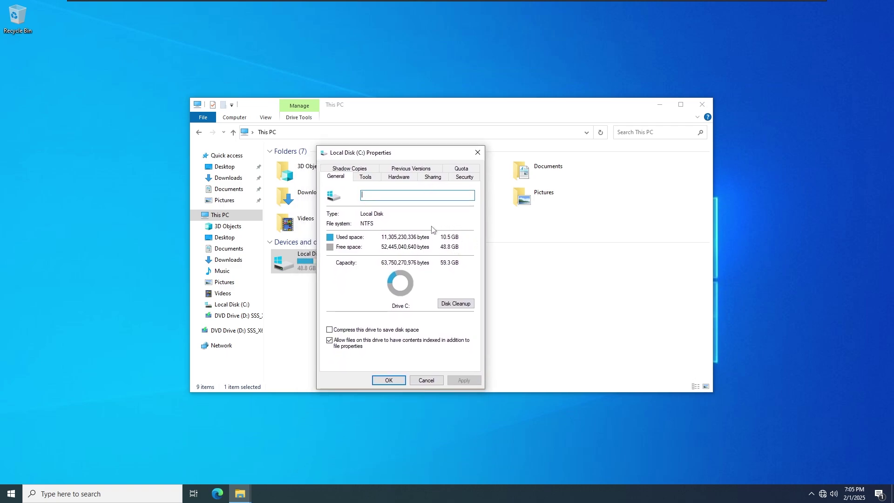
key("super+d")
left_click(11, 493)
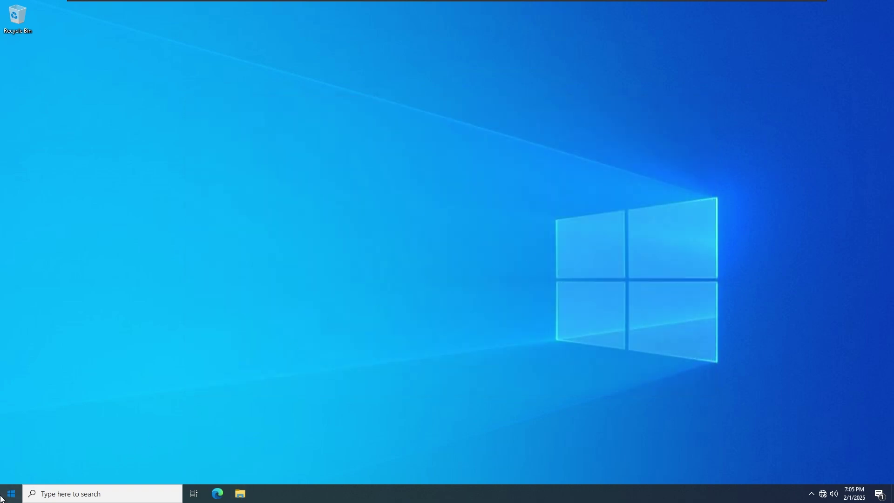
left_click(109, 380)
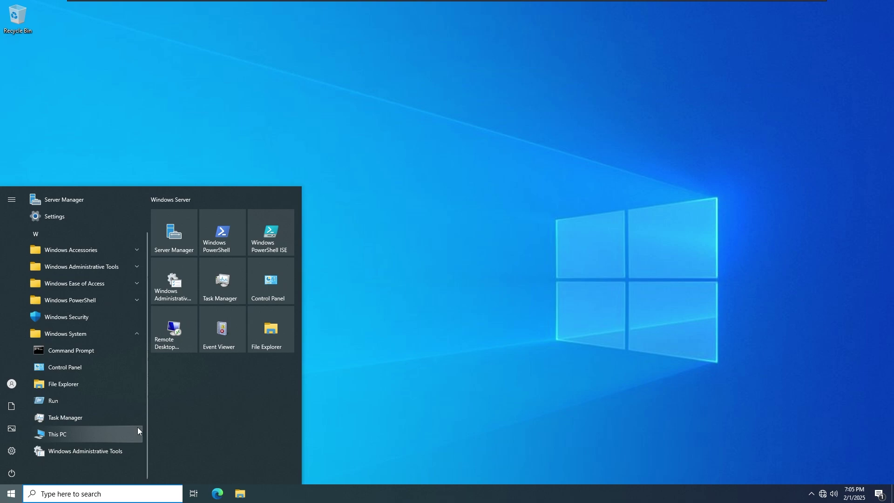
scroll(125, 372, "up", 1)
left_click(110, 372)
left_click(111, 348)
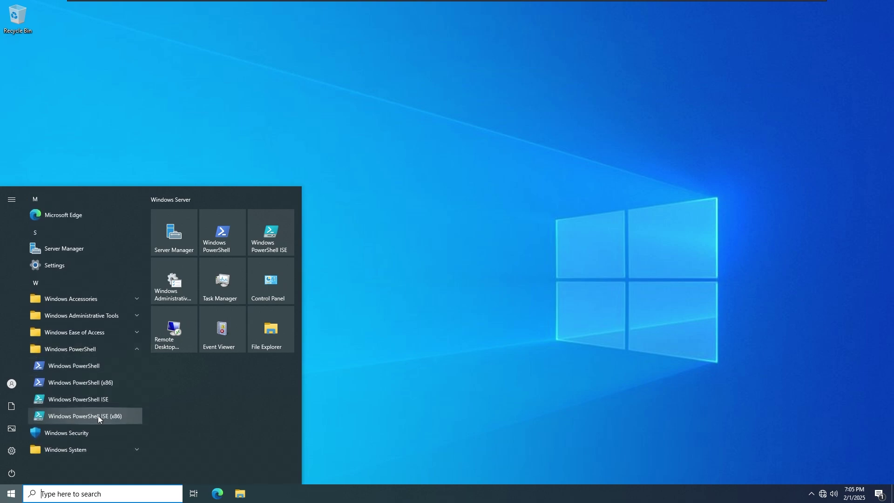
left_click(100, 353)
left_click(101, 329)
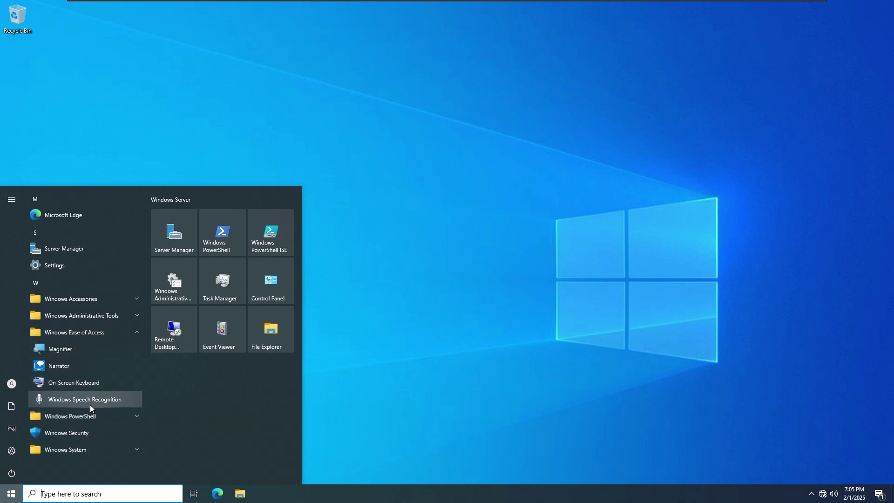
left_click(88, 339)
left_click(91, 315)
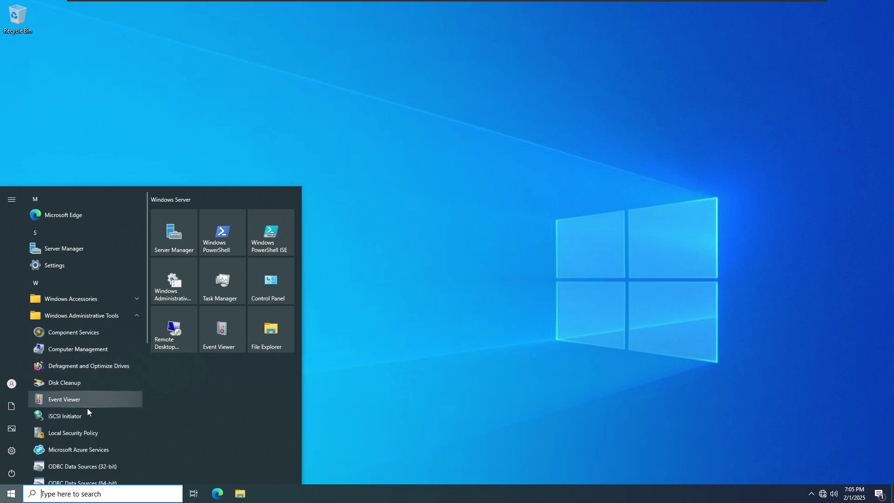
scroll(77, 452, "down", 2)
scroll(77, 452, "down", 4)
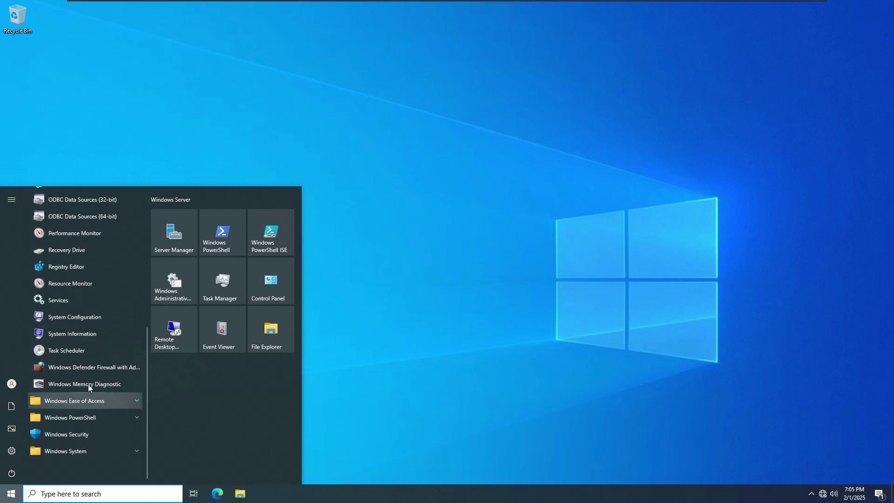
left_click(87, 332)
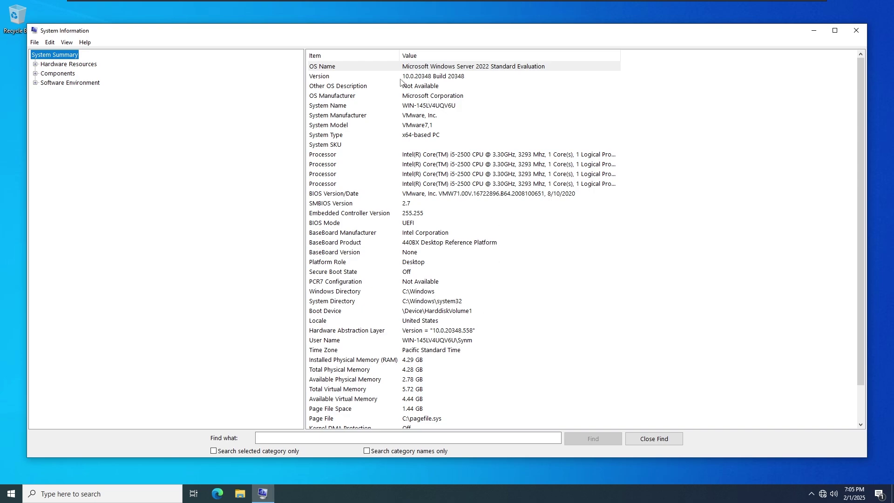
left_click(856, 31)
left_click(11, 493)
left_click(102, 308)
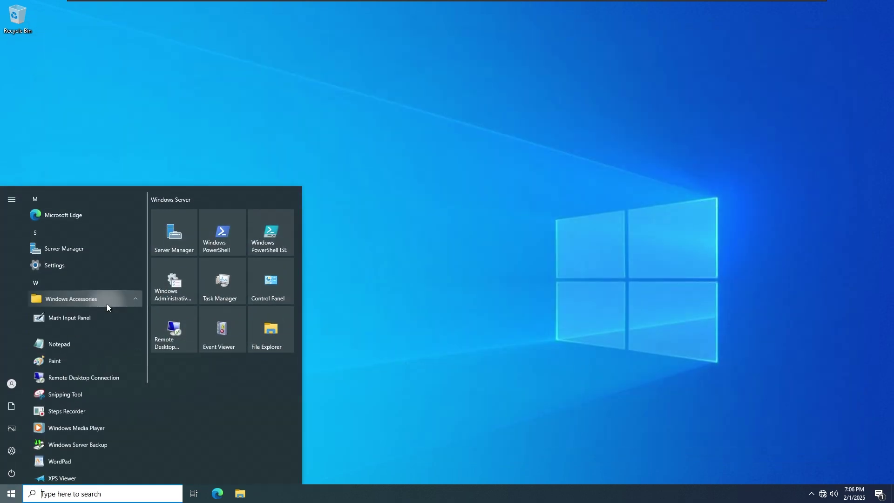
scroll(109, 359, "down", 3)
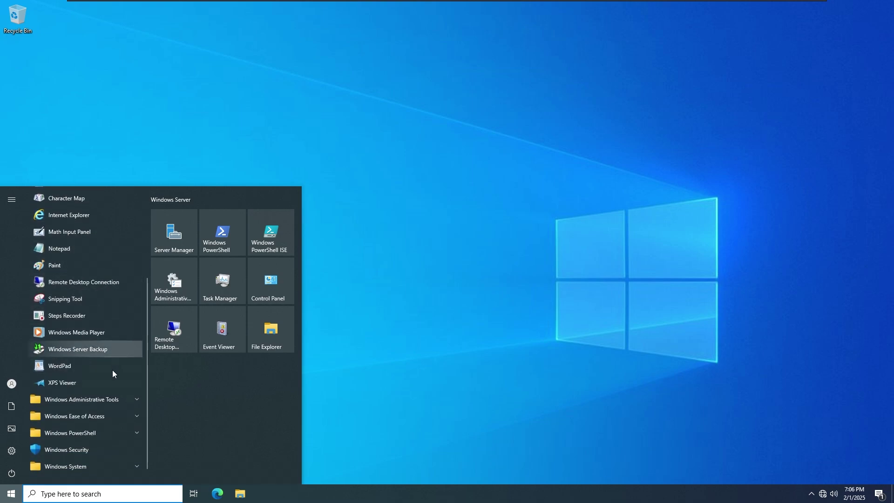
scroll(99, 272, "up", 2)
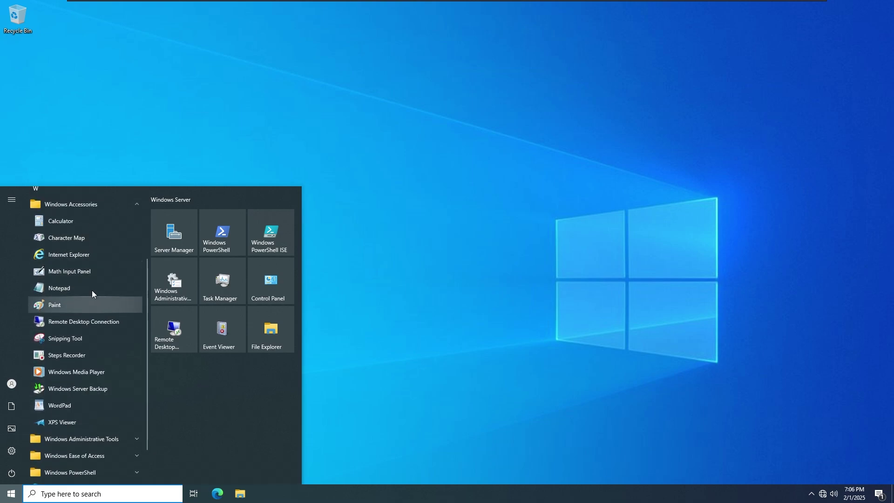
scroll(91, 290, "up", 2)
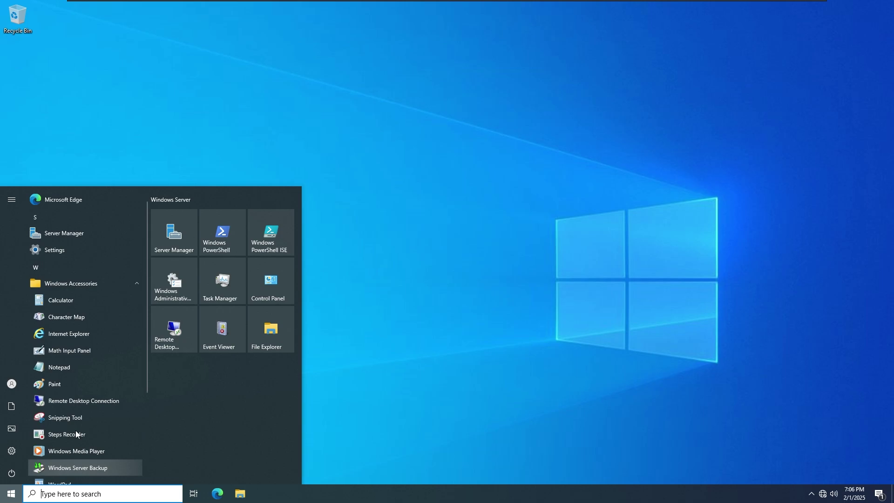
left_click(355, 376)
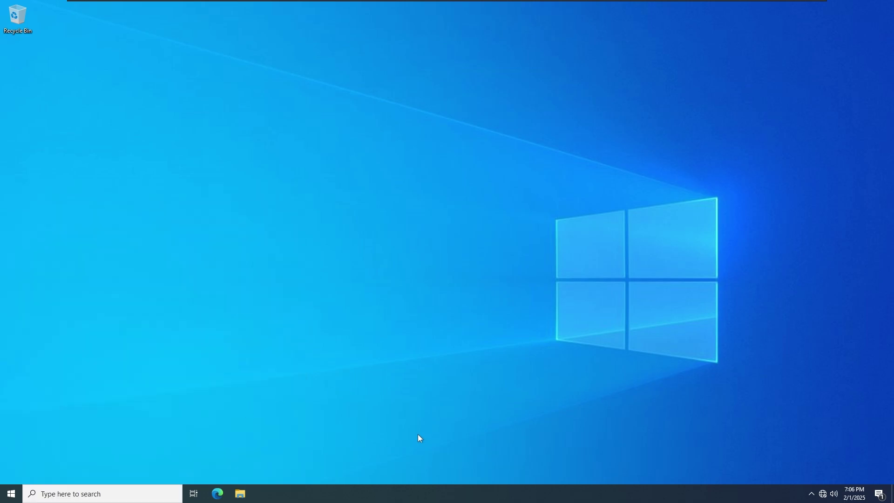
Step: Apply the Windows (light) theme from Personalization > Themes
left_click_drag(220, 219, 545, 349)
right_click(421, 262)
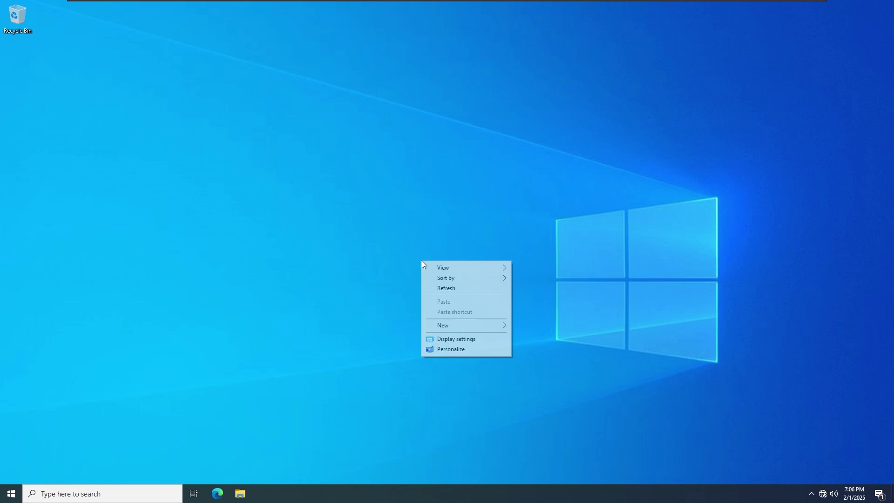
left_click(451, 348)
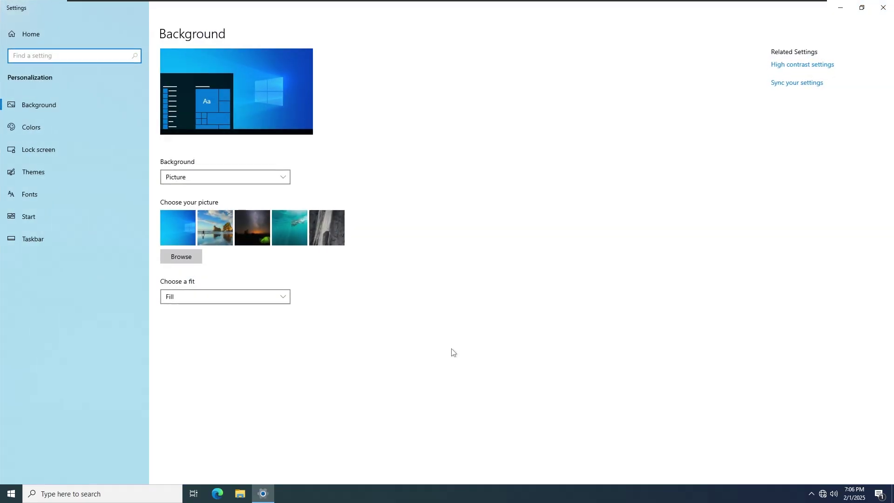
left_click(76, 168)
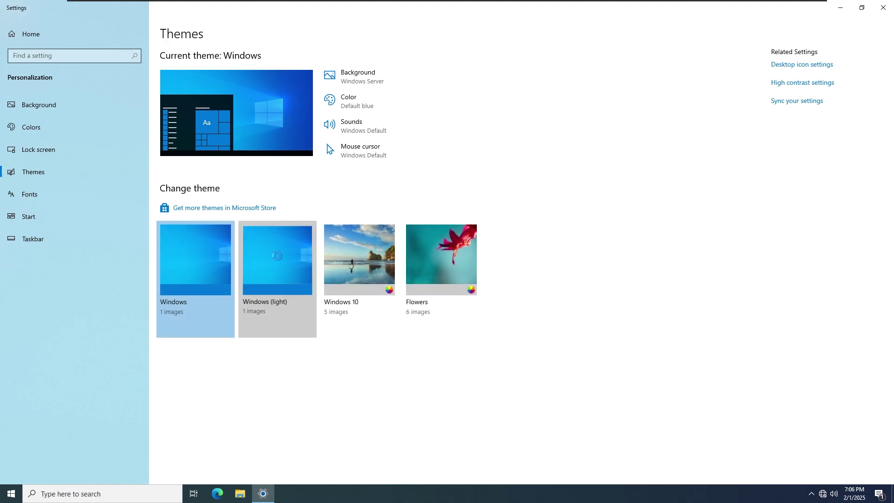
left_click(277, 256)
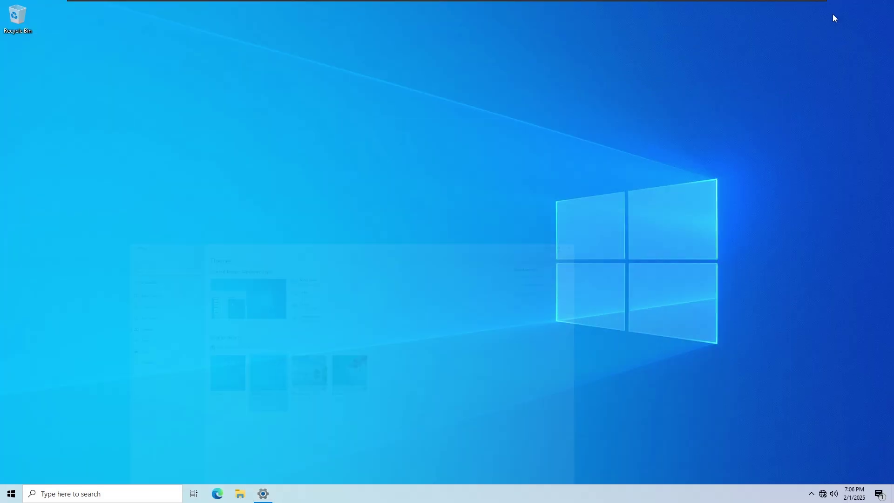
Step: Apply the Windows 10 theme and advance the desktop wallpaper twice
left_click(837, 7)
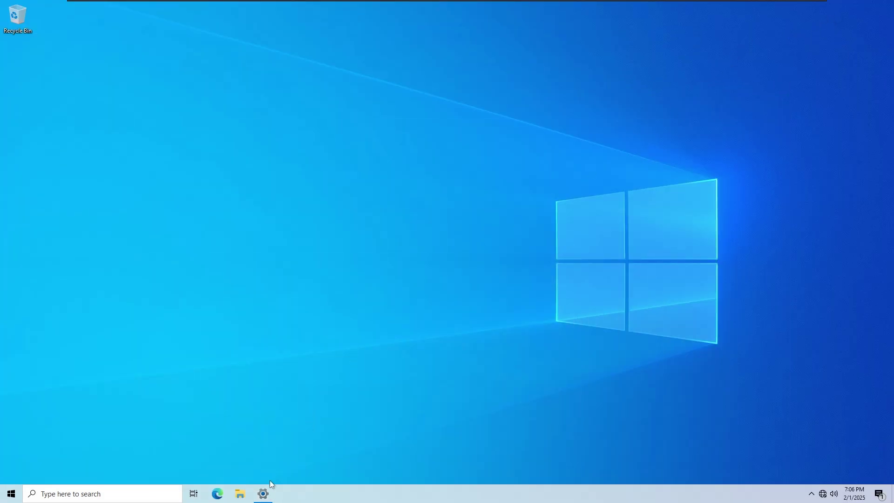
left_click(264, 493)
left_click(394, 263)
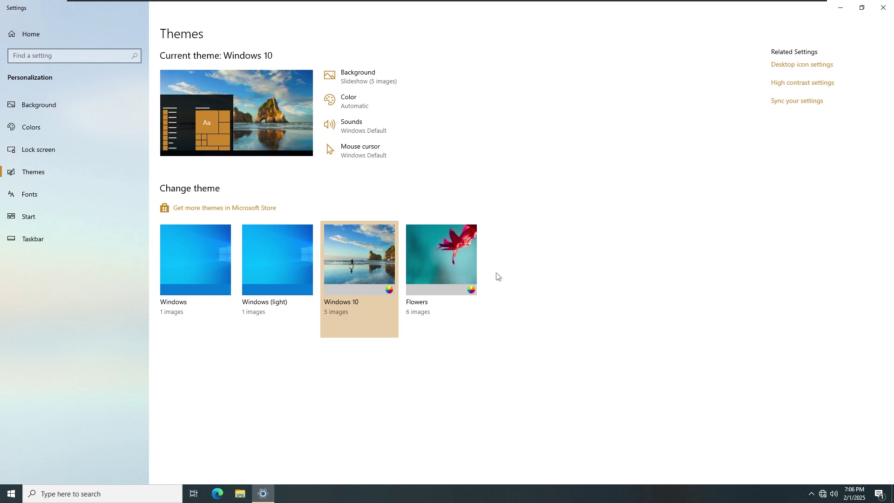
left_click(840, 7)
right_click(494, 206)
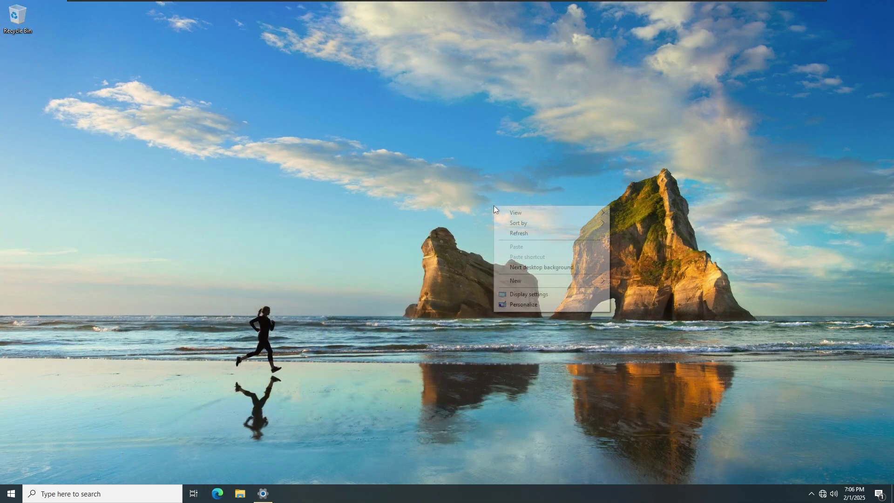
left_click(507, 264)
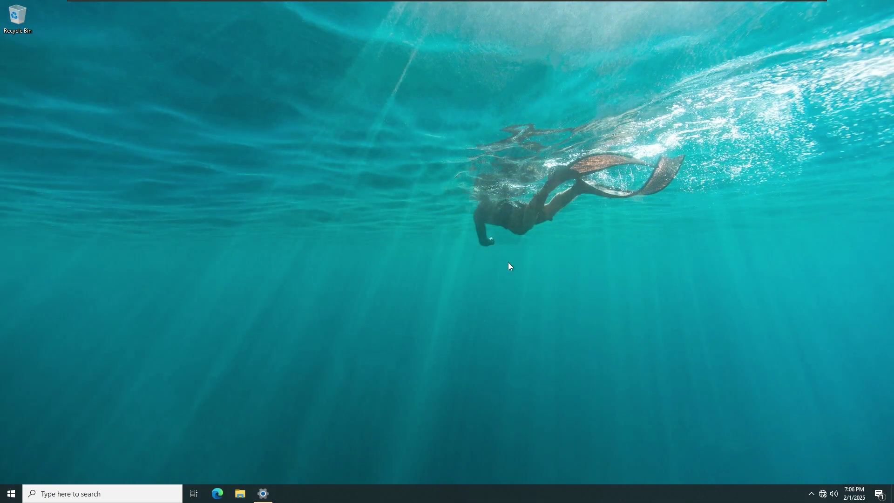
right_click(508, 266)
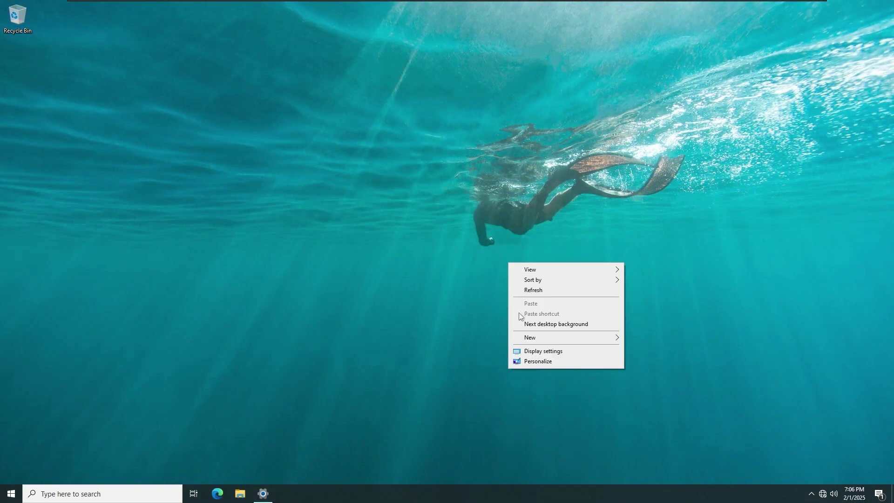
left_click(520, 325)
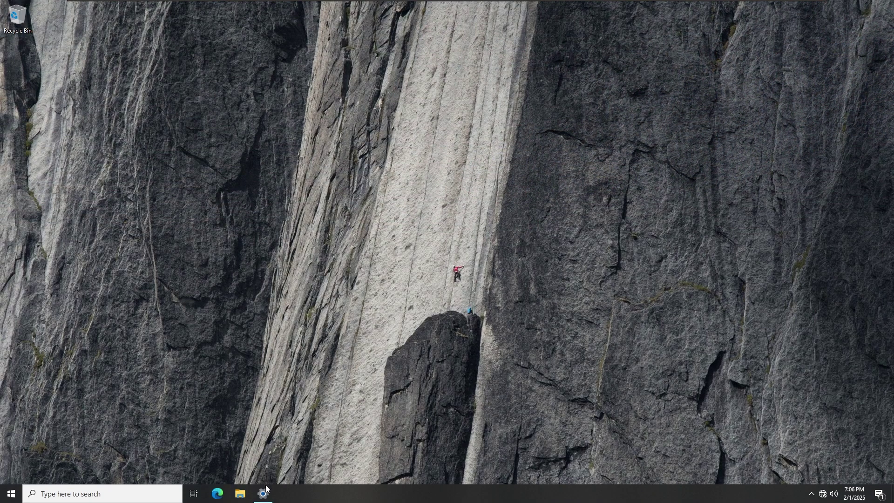
Step: Apply the Flowers theme and show the next two Flowers wallpapers
left_click(264, 493)
left_click(442, 307)
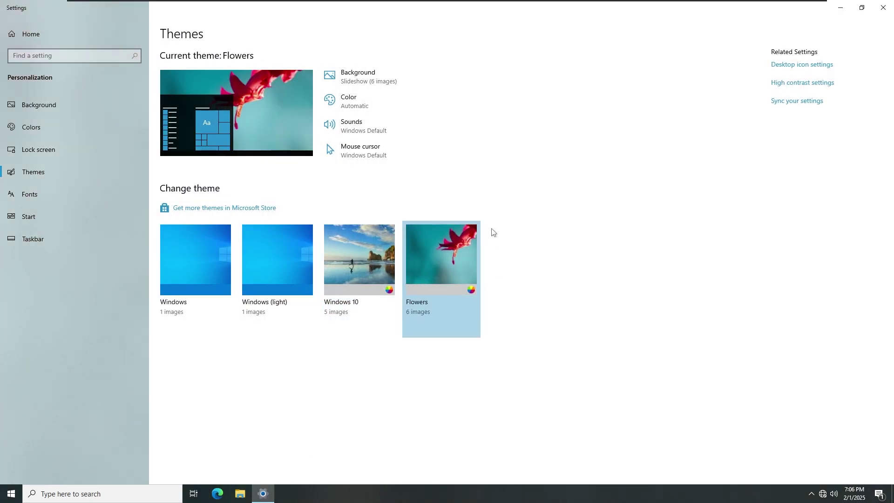
left_click(845, 10)
right_click(313, 188)
left_click(332, 252)
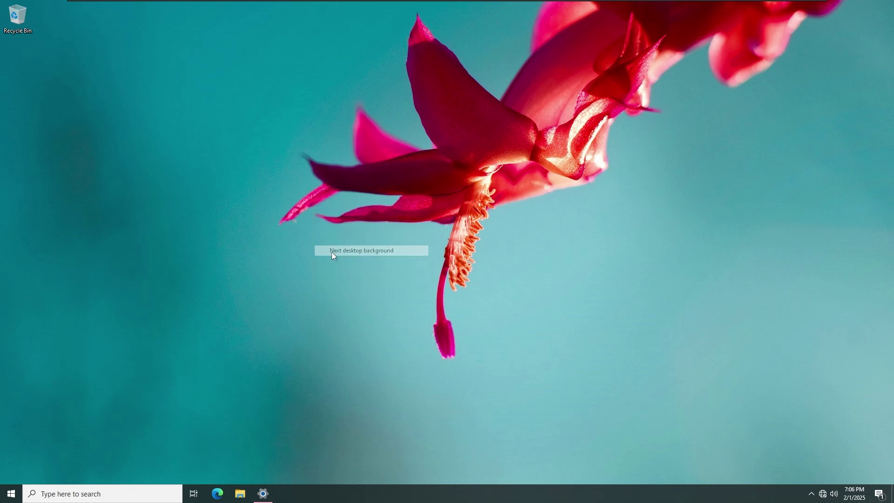
right_click(332, 253)
left_click(353, 314)
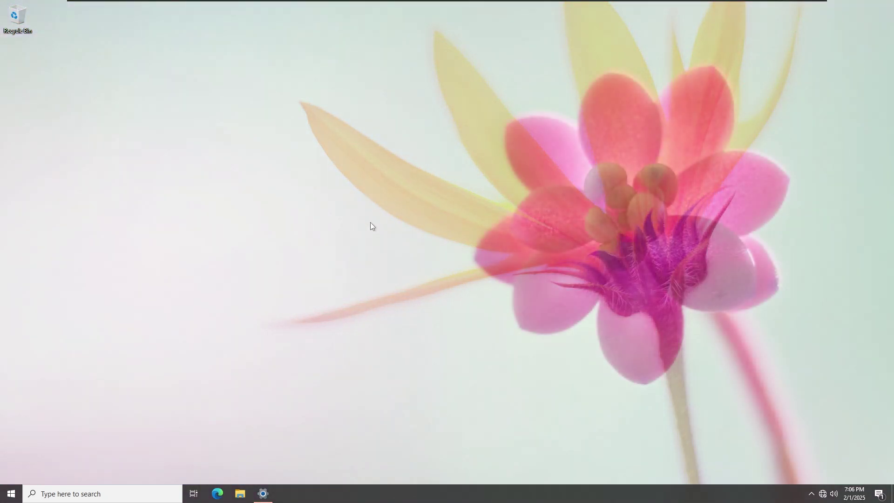
Step: Cycle through four more Flowers wallpapers with Next desktop background
right_click(370, 222)
left_click(394, 284)
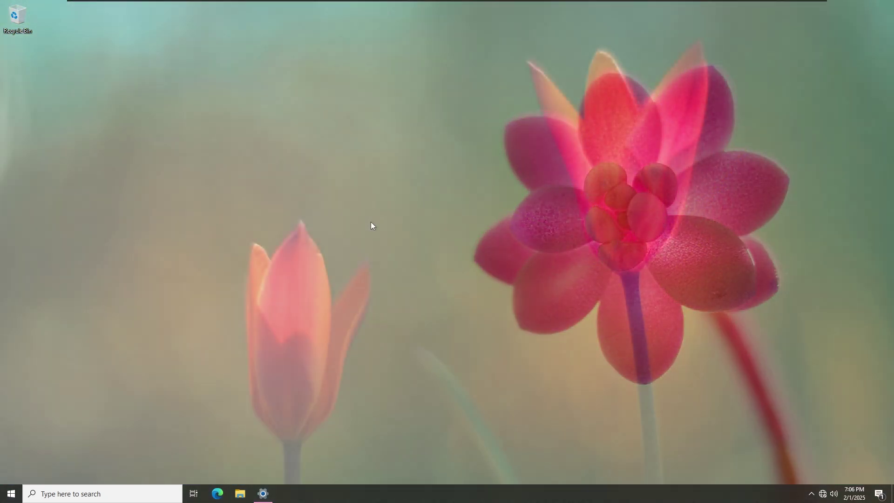
right_click(370, 222)
left_click(390, 284)
right_click(378, 243)
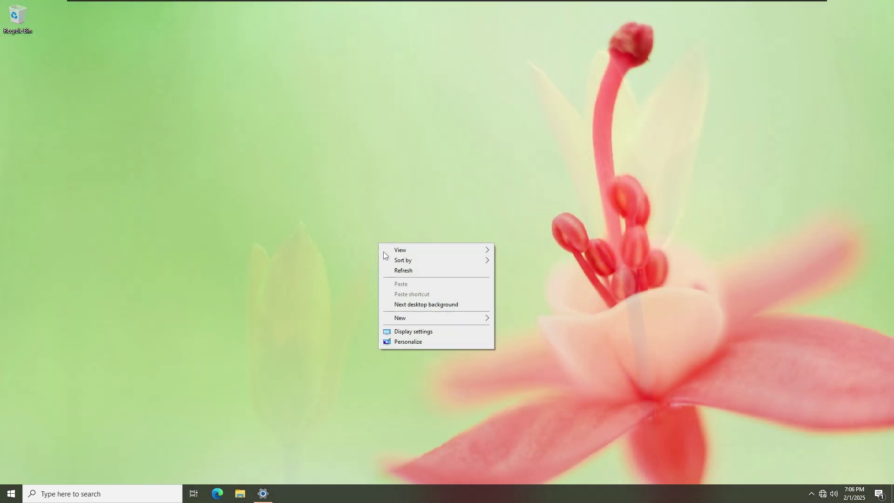
left_click(405, 306)
right_click(394, 262)
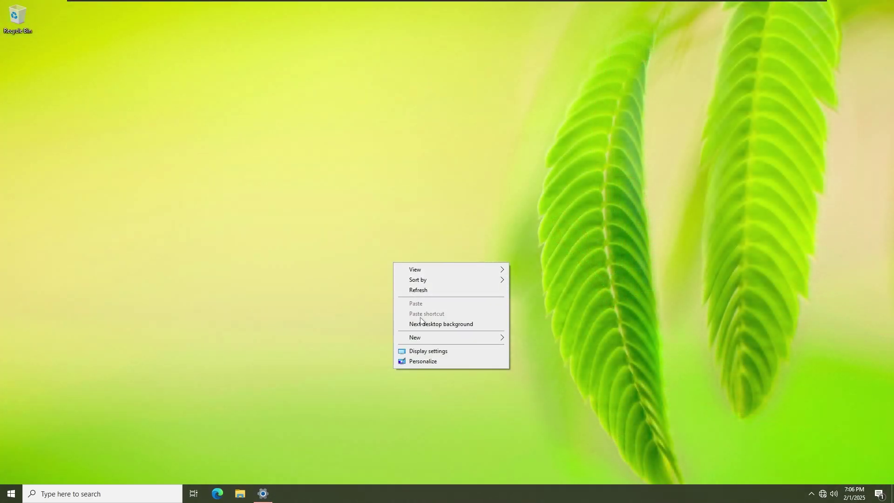
left_click(421, 325)
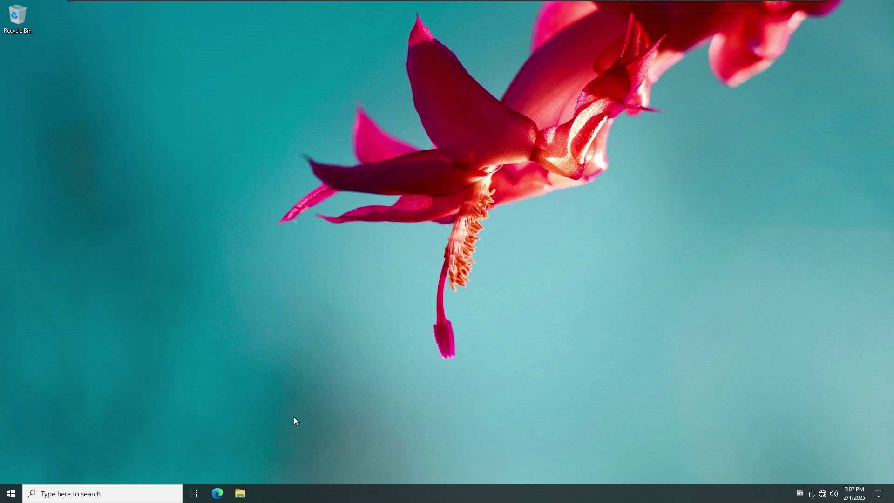
Step: Shut down the server from Start > Power, keeping the default shutdown reason
left_click(12, 492)
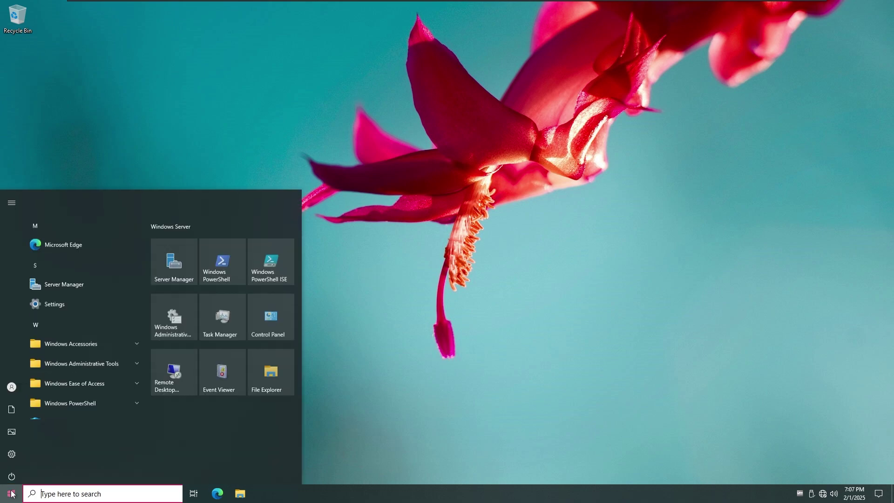
left_click(11, 474)
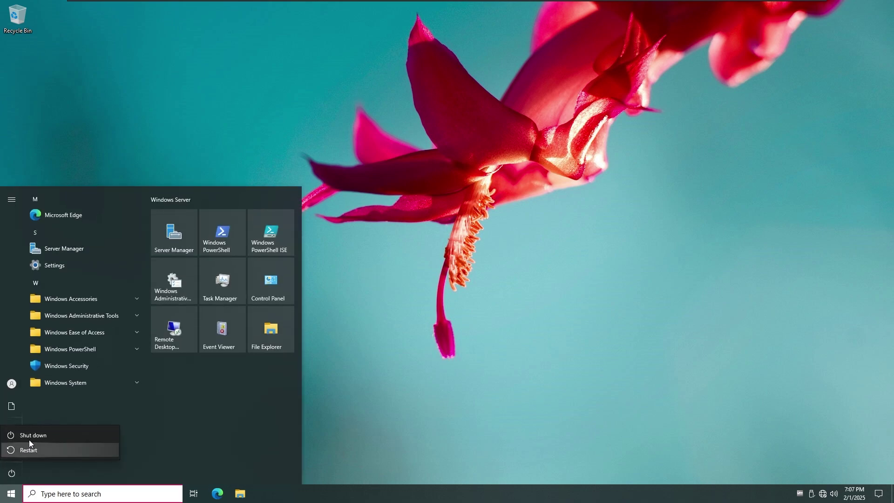
left_click(43, 436)
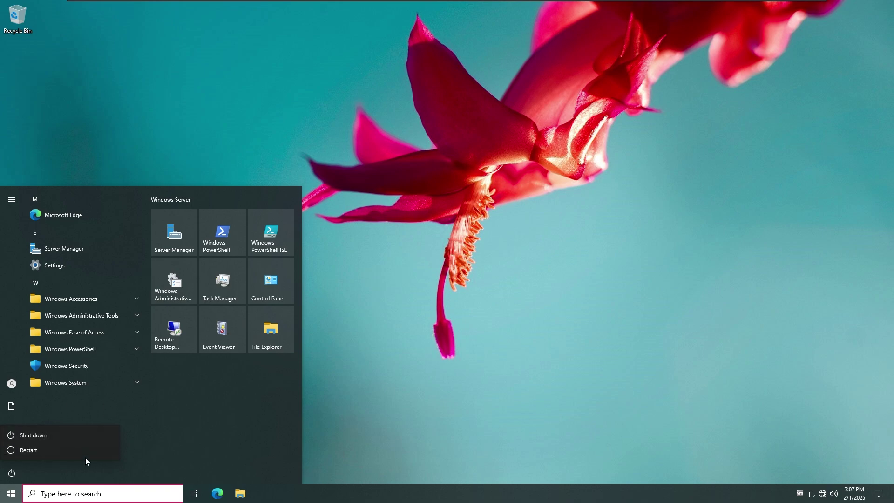
left_click(63, 440)
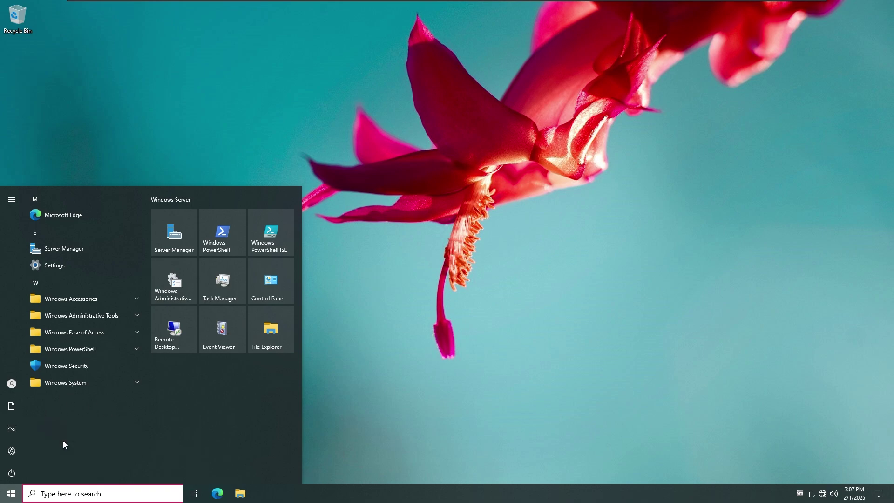
left_click(143, 440)
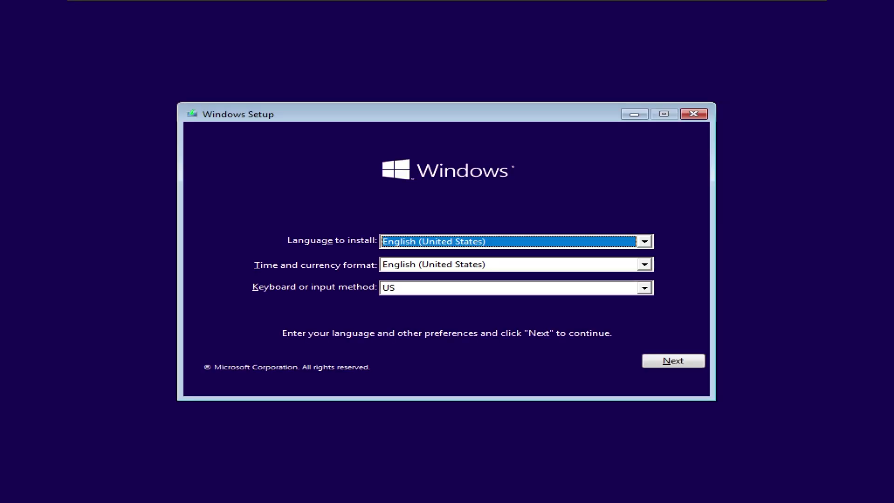
Step: Install Windows 10 Home without a product key onto the 60.0 GB unallocated drive, then restart
left_click(673, 360)
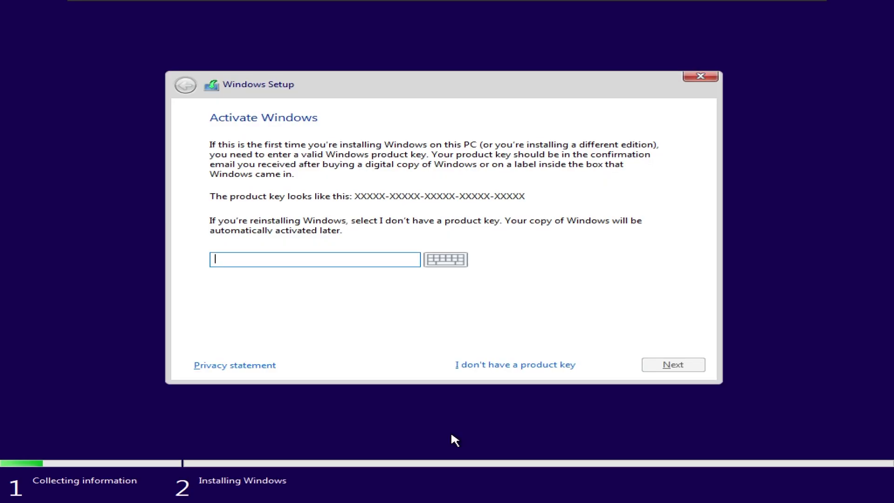
left_click(516, 364)
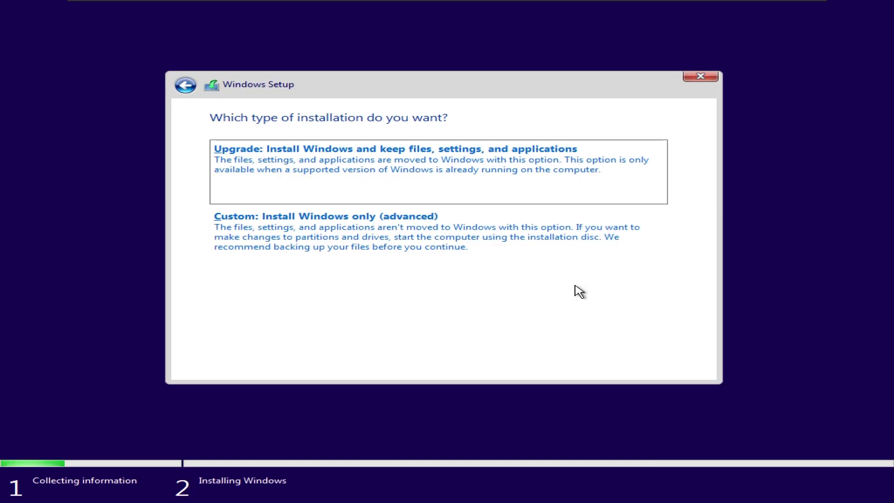
left_click(326, 215)
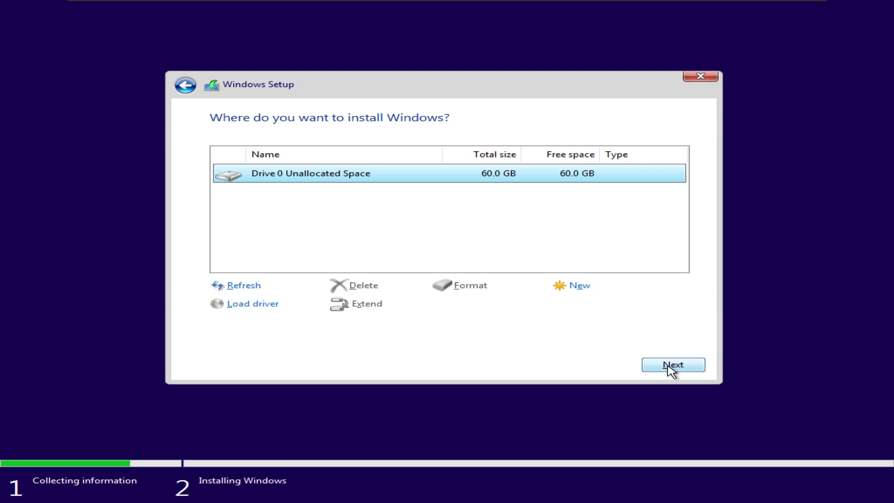
left_click(672, 366)
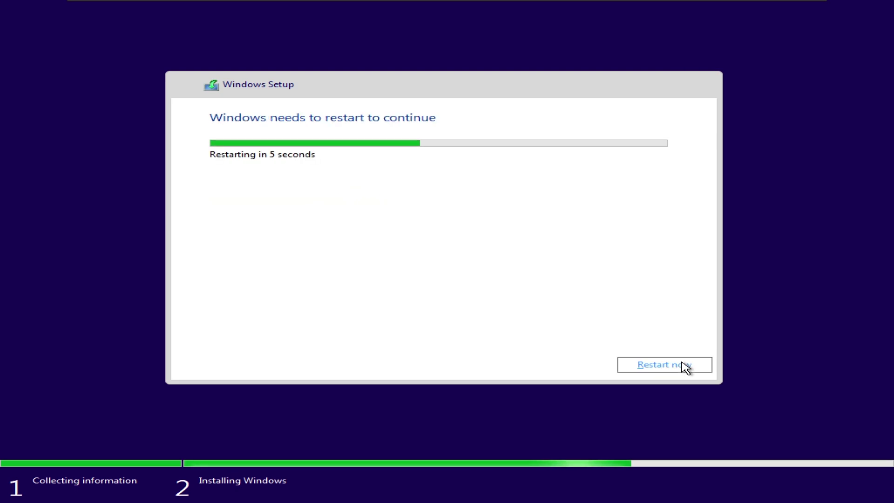
left_click(684, 365)
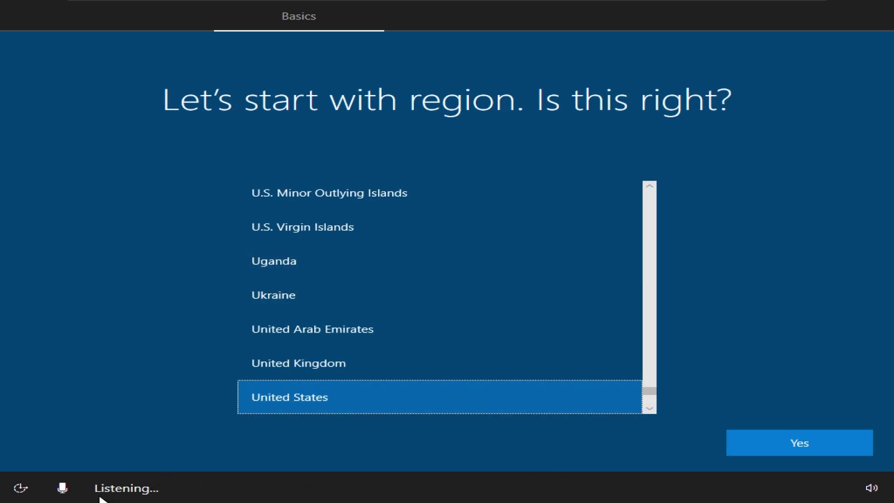
Step: Mute Cortana, confirm United States region and US keyboard, and continue without internet
left_click(63, 493)
key("Return")
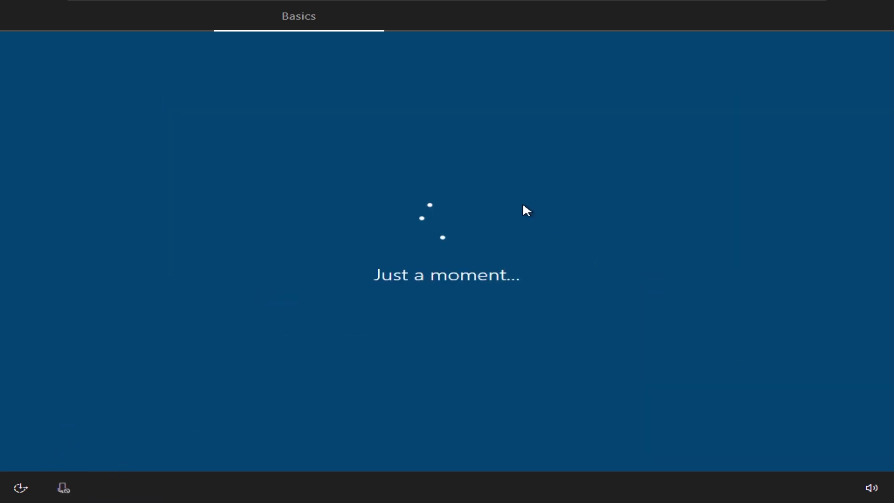
left_click(762, 435)
left_click(116, 449)
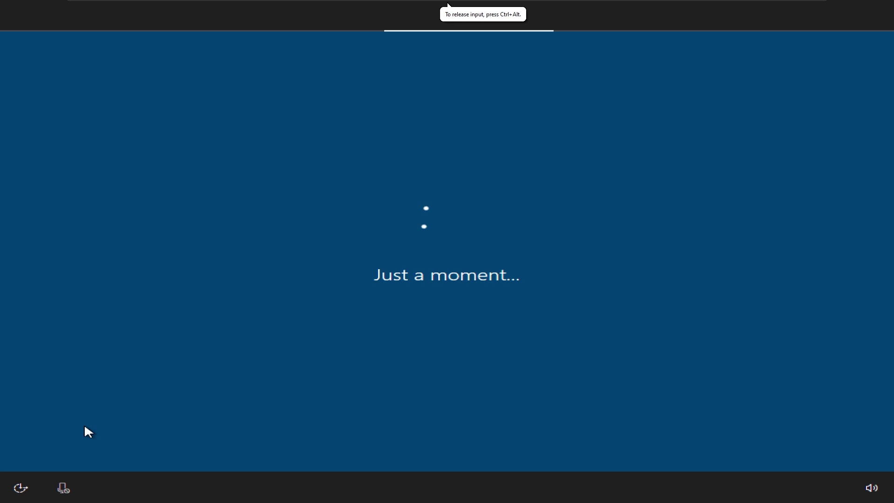
Step: Create a passwordless local account, accept the privacy settings and decline Cortana
type("Sy")
key("Return")
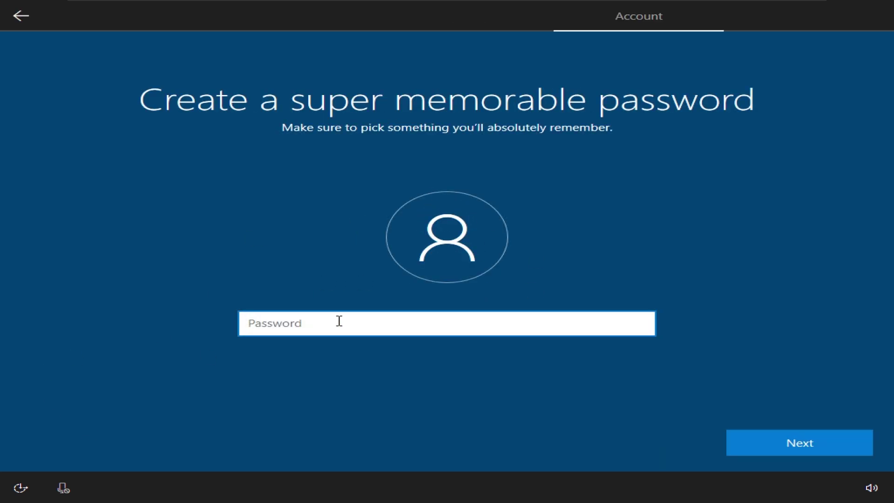
key("Return")
left_click(867, 448)
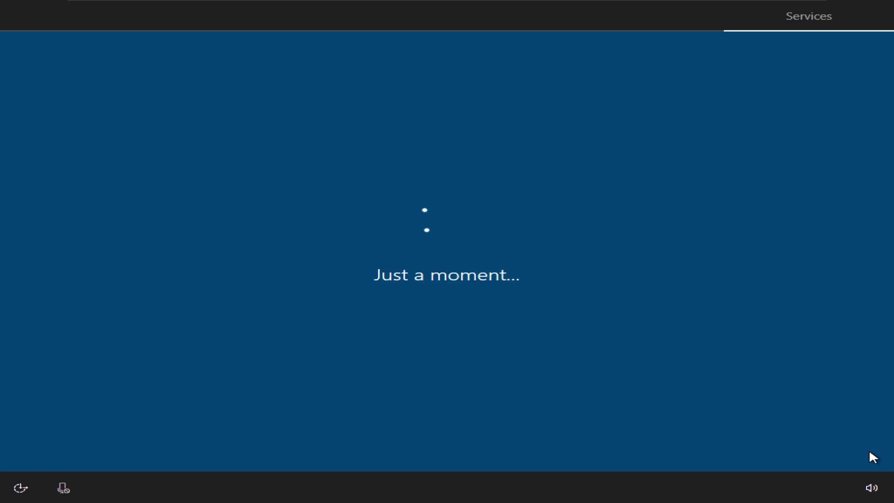
left_click(859, 454)
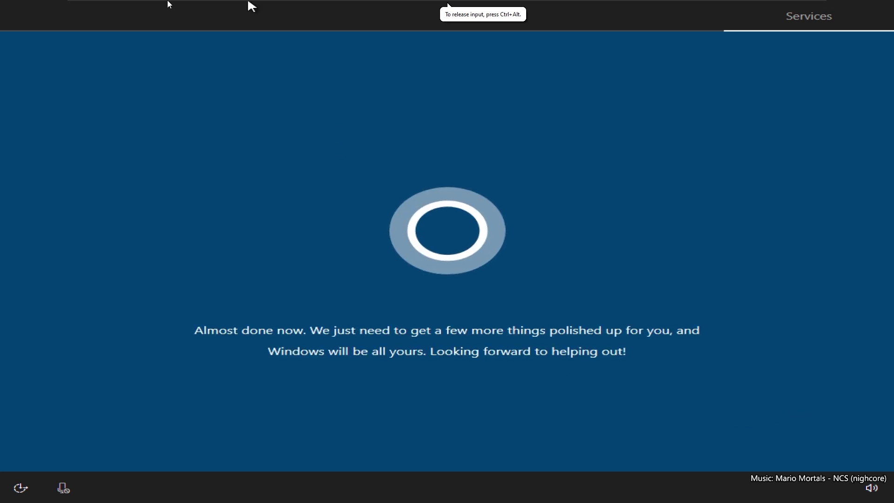
left_click(152, 6)
key("Escape")
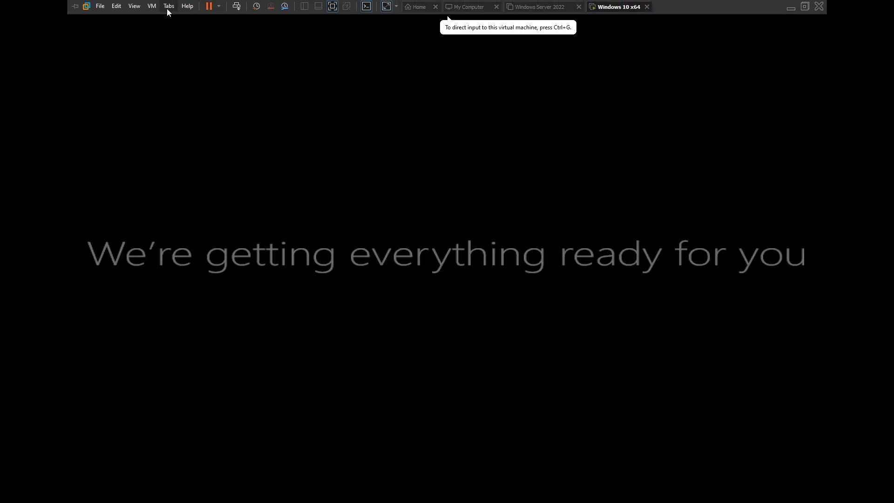
Step: Open Task Manager via Ctrl+Alt+Insert, then check the version (22H2 build 19045.2965) with winver
key("ctrl+alt+Insert")
left_click(437, 266)
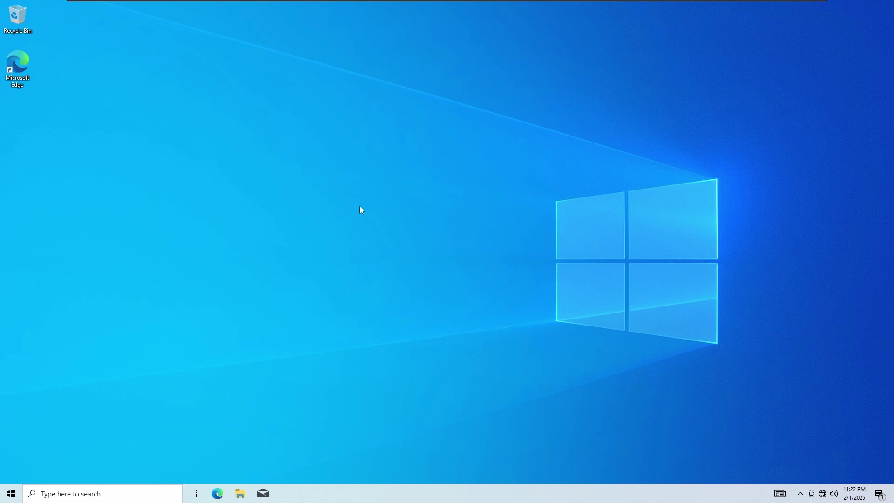
key("super+r")
type("win")
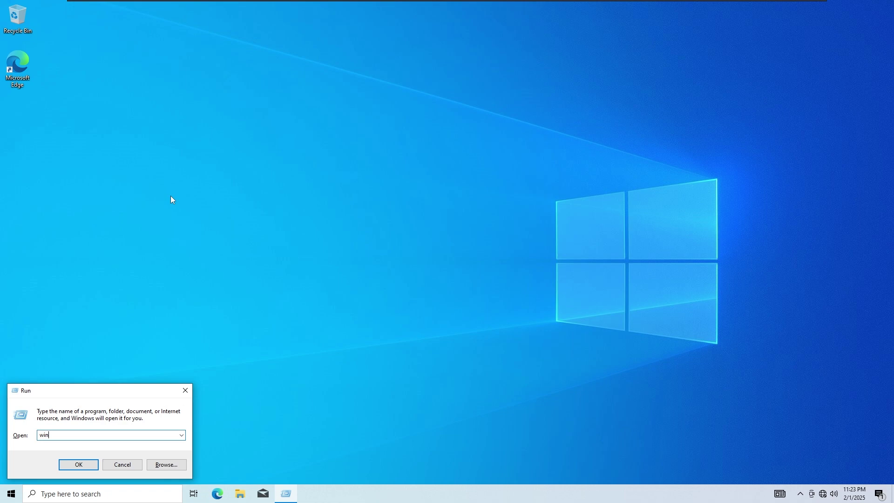
key("Return")
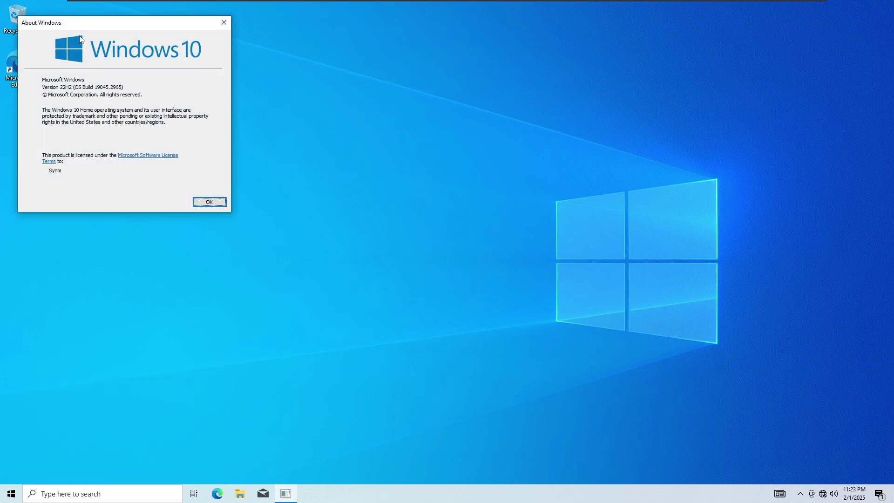
left_click_drag(85, 28, 359, 111)
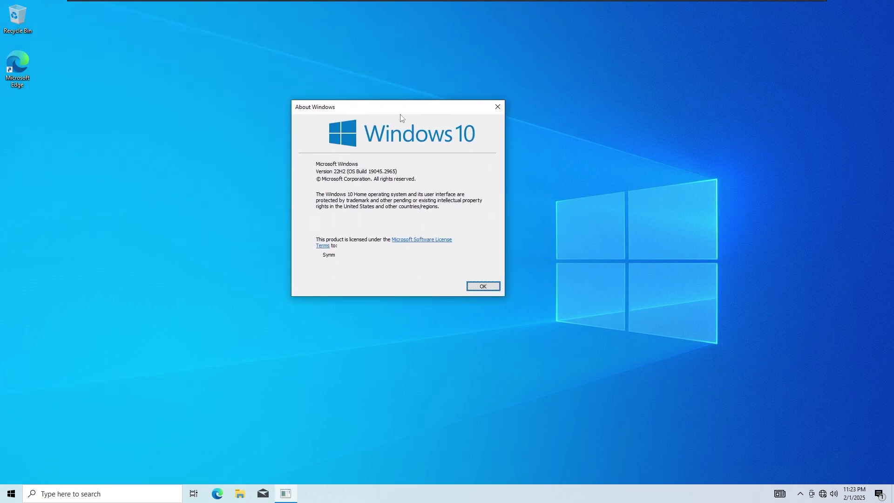
left_click(498, 107)
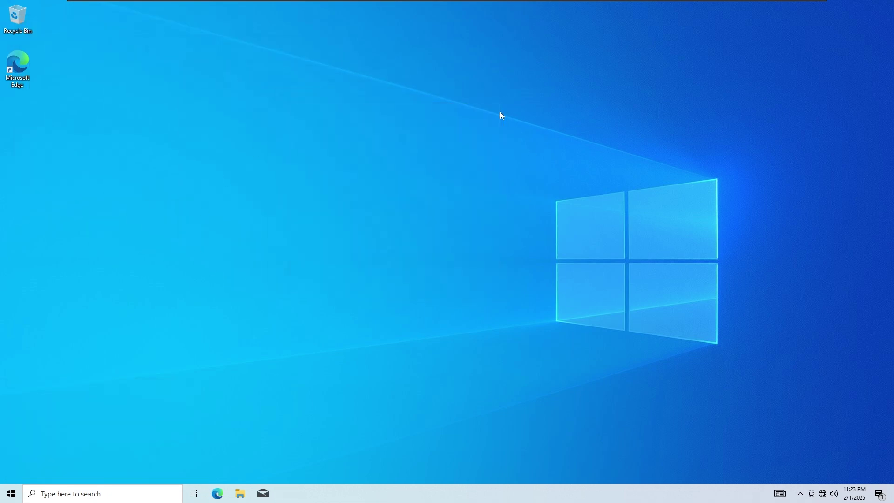
right_click(11, 494)
left_click(61, 274)
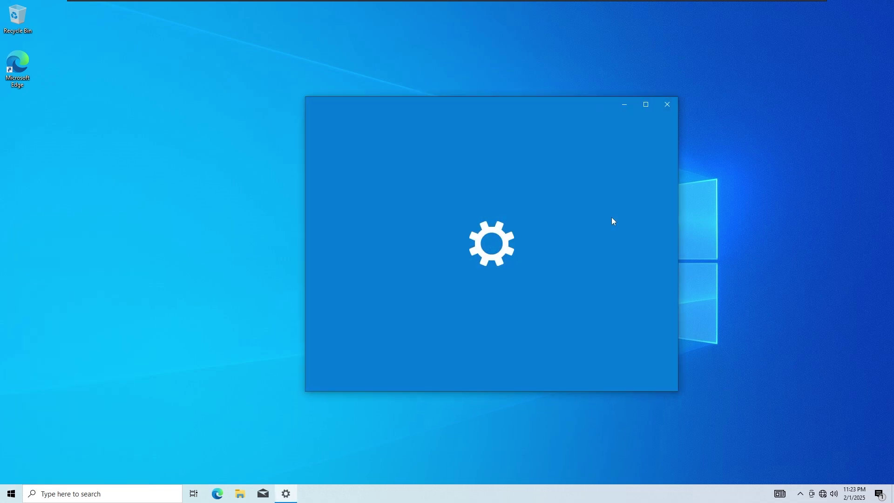
left_click(647, 103)
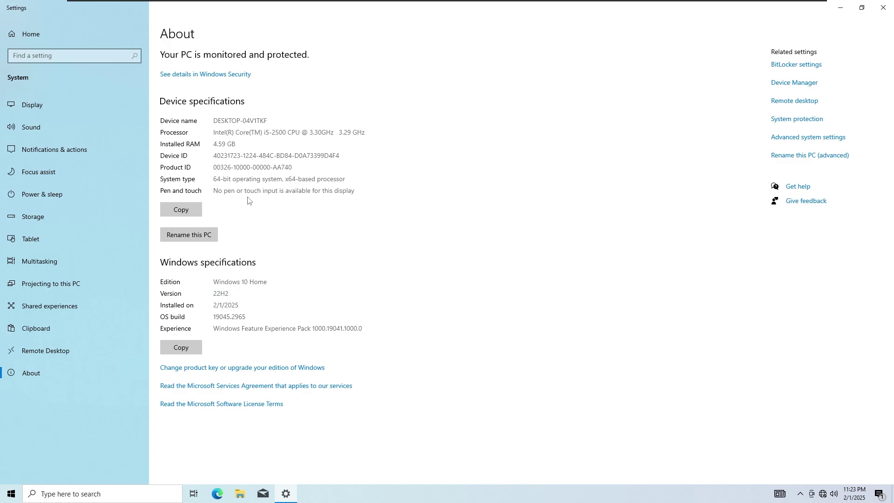
key("alt+F4")
right_click(584, 494)
left_click(615, 447)
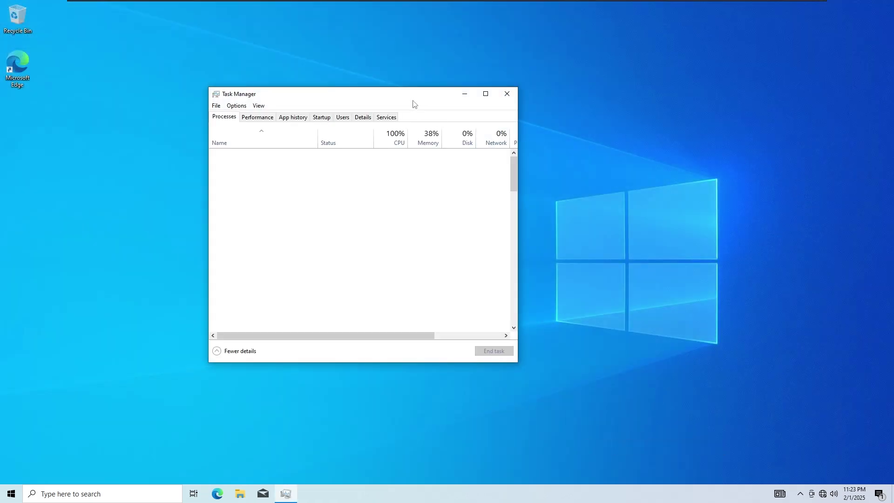
left_click_drag(413, 98, 463, 89)
left_click(307, 112)
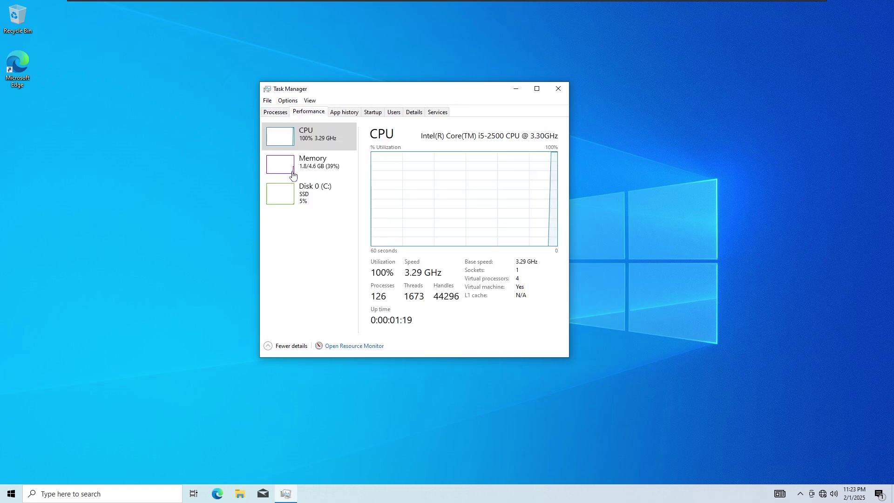
left_click(278, 113)
left_click(320, 114)
left_click(321, 170)
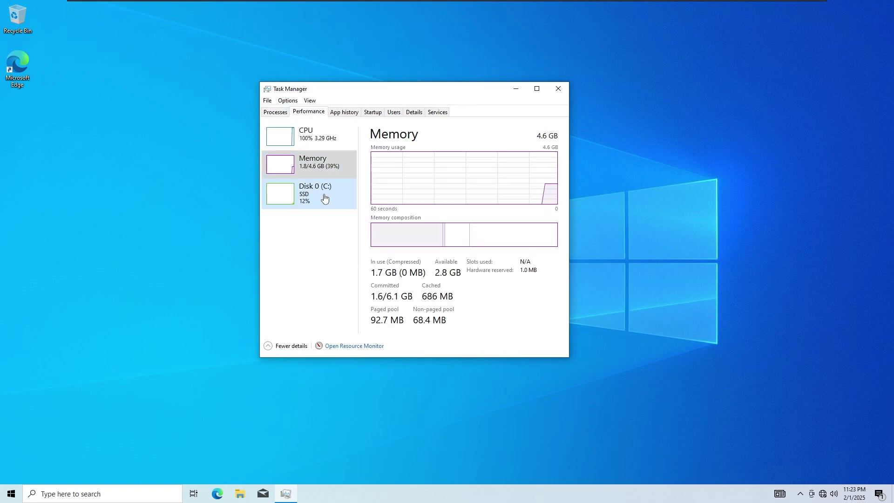
left_click(323, 196)
left_click(328, 149)
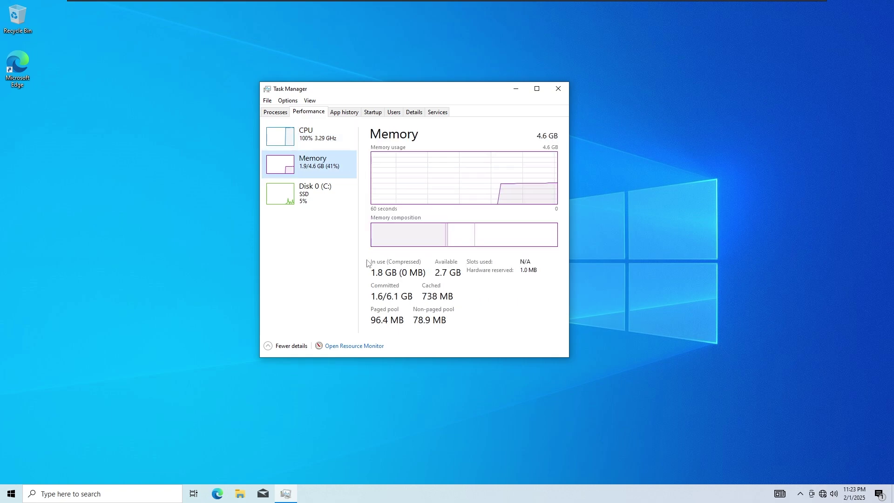
key("alt+F4")
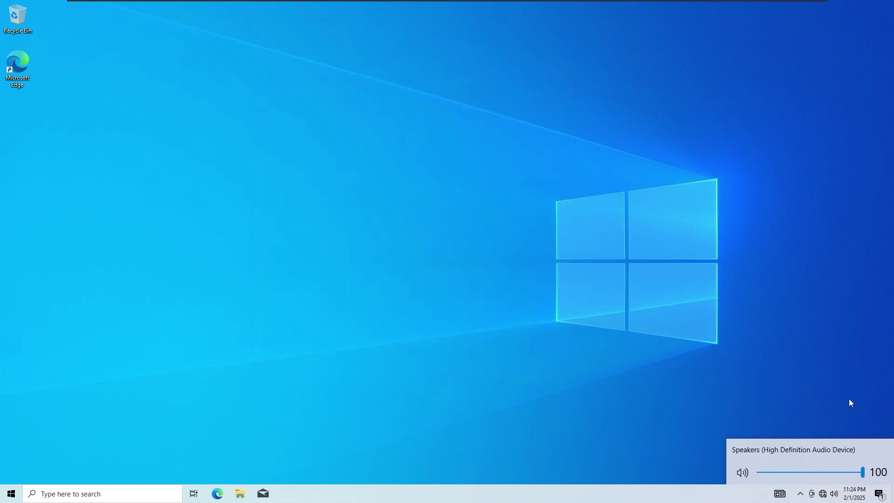
left_click(810, 398)
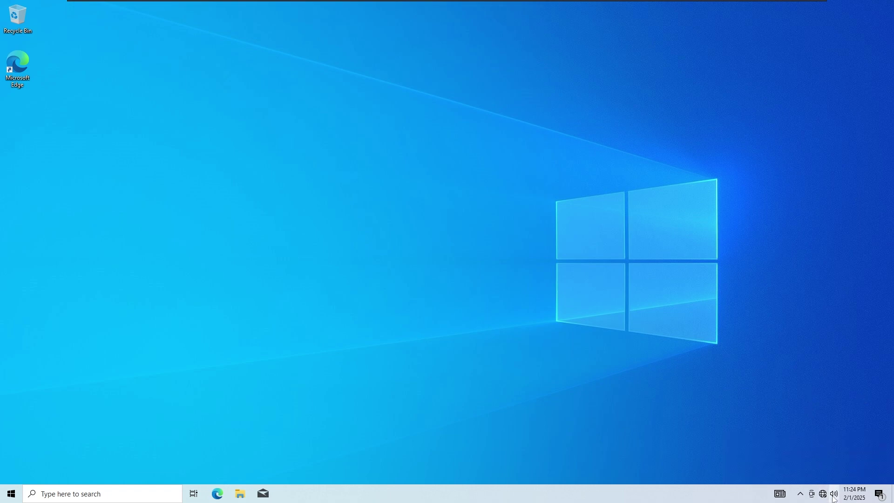
left_click(833, 497)
left_click(823, 495)
left_click(823, 494)
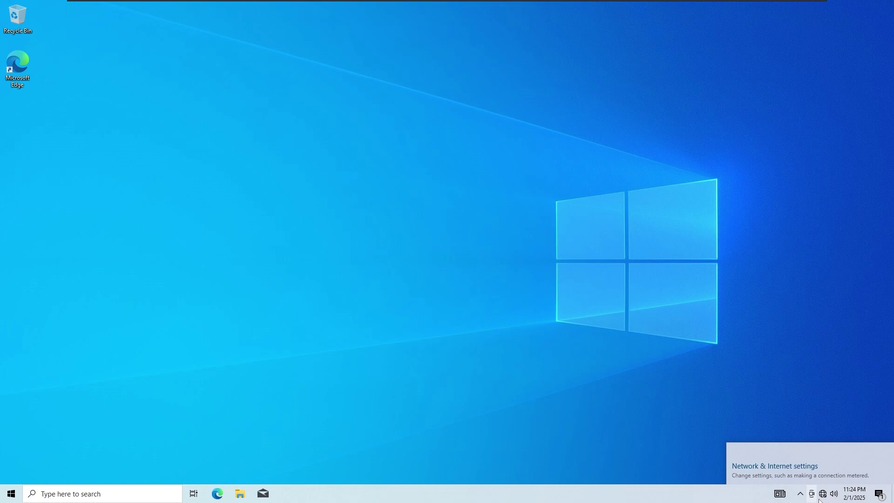
left_click(812, 497)
left_click(801, 498)
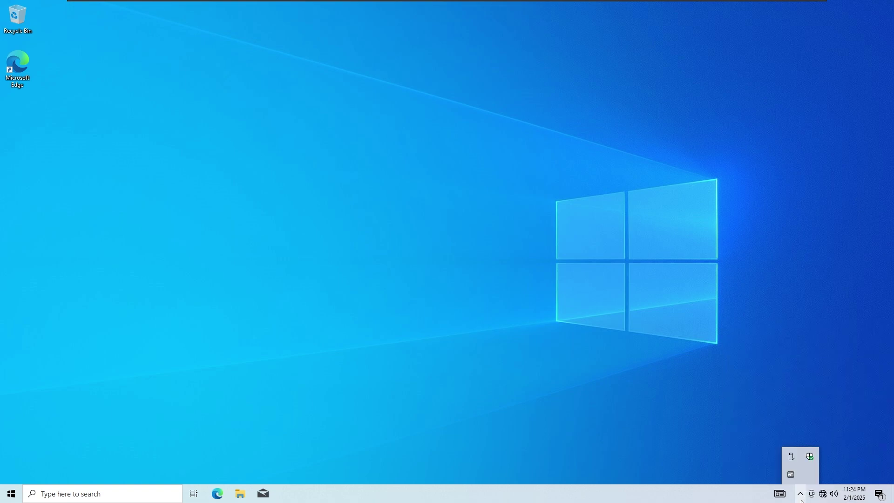
left_click(879, 496)
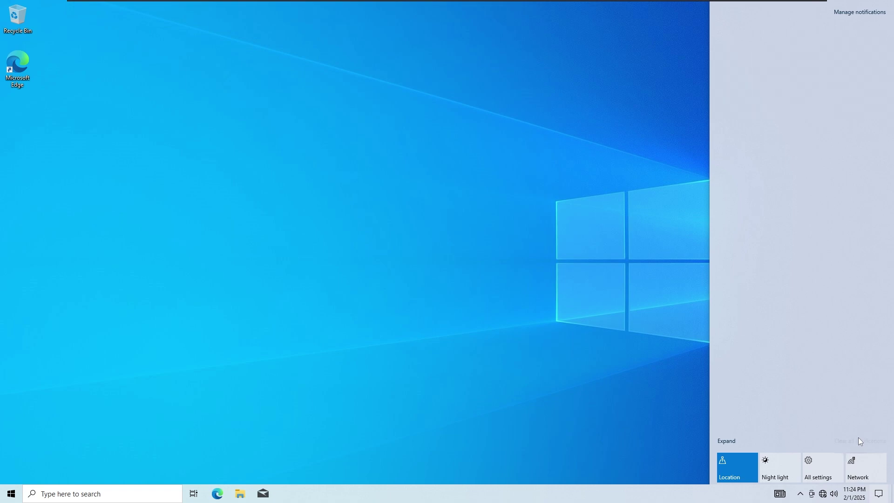
left_click(633, 394)
key("super+e")
left_click(340, 259)
right_click(340, 259)
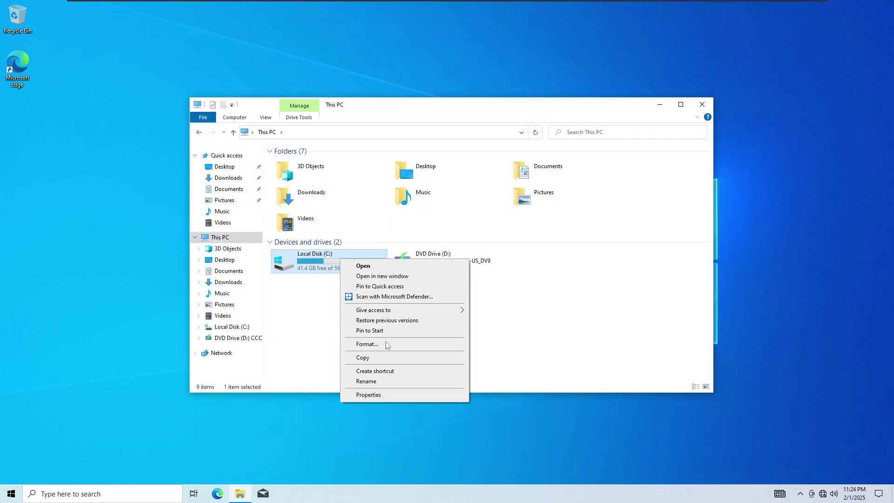
left_click(391, 398)
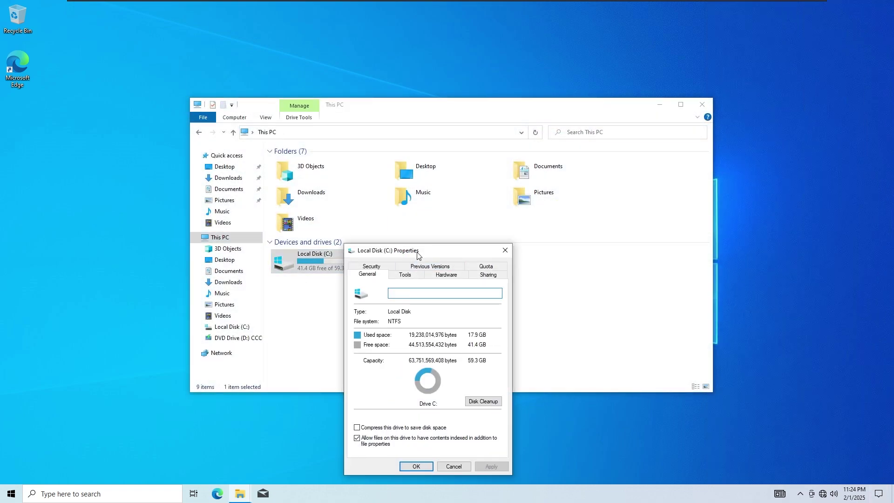
left_click_drag(417, 259, 433, 146)
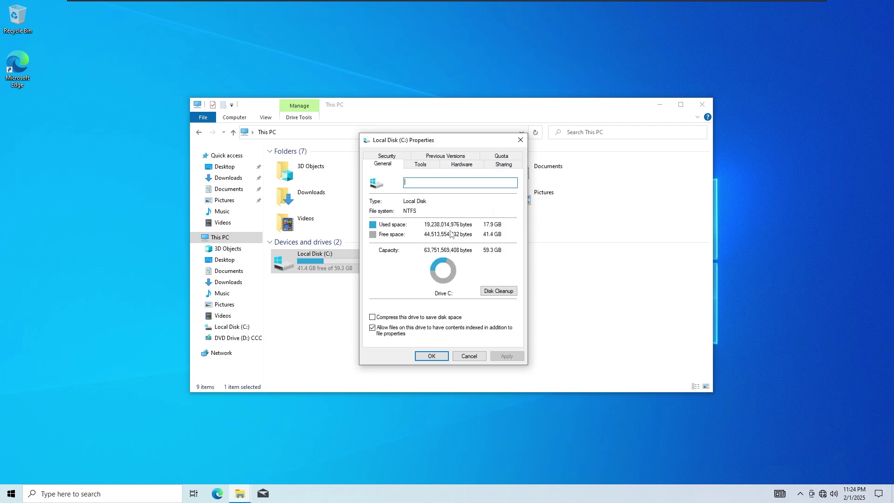
left_click(521, 140)
left_click(702, 104)
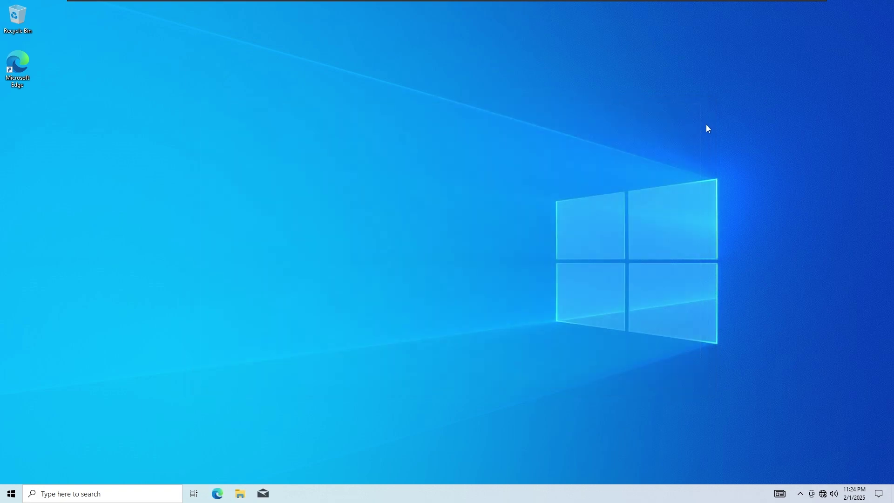
Step: Switch the app colour mode to dark in Personalization > Colors
right_click(387, 221)
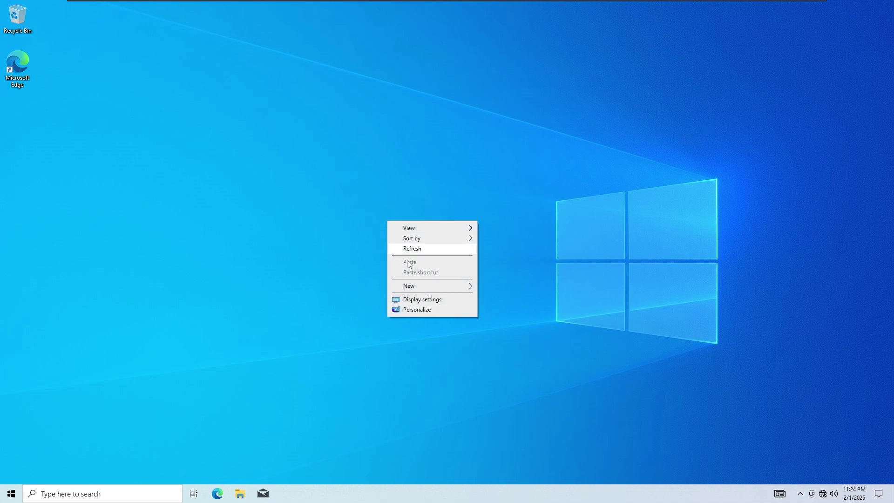
left_click(437, 308)
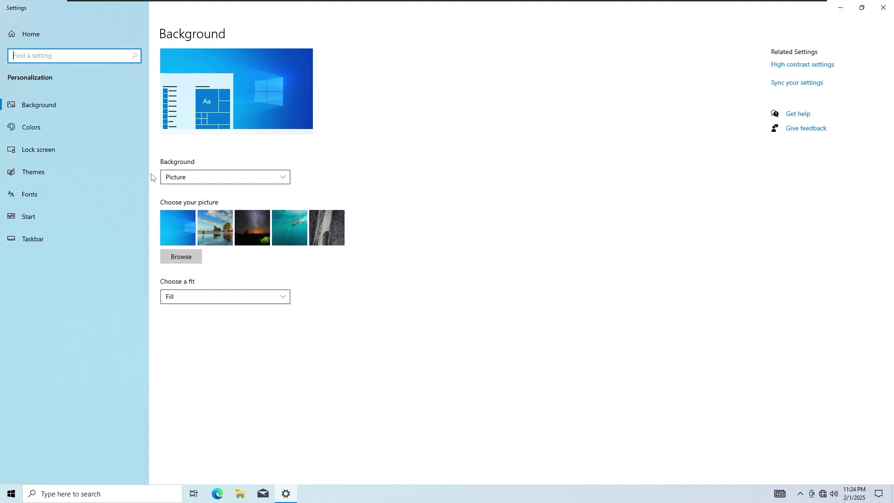
left_click(18, 131)
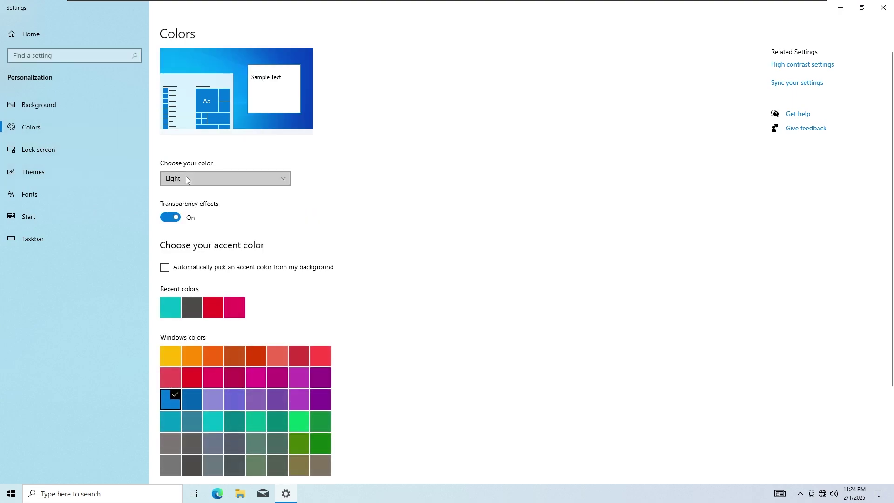
left_click(186, 180)
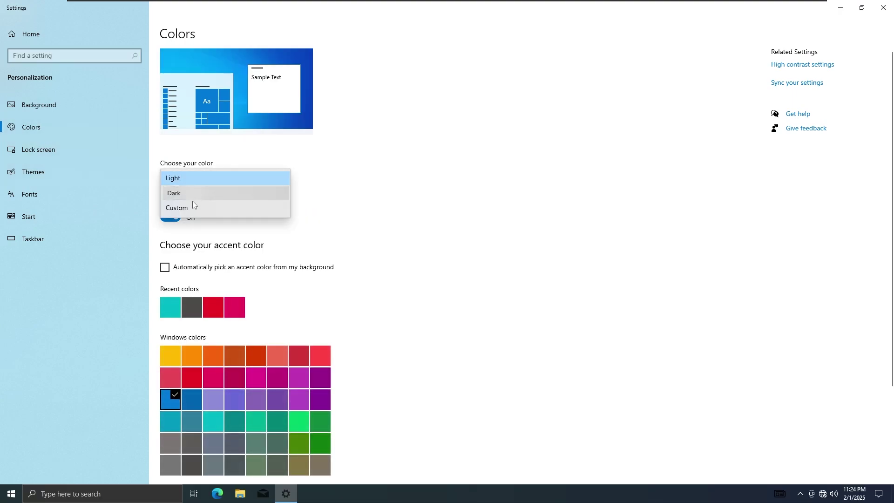
left_click(193, 195)
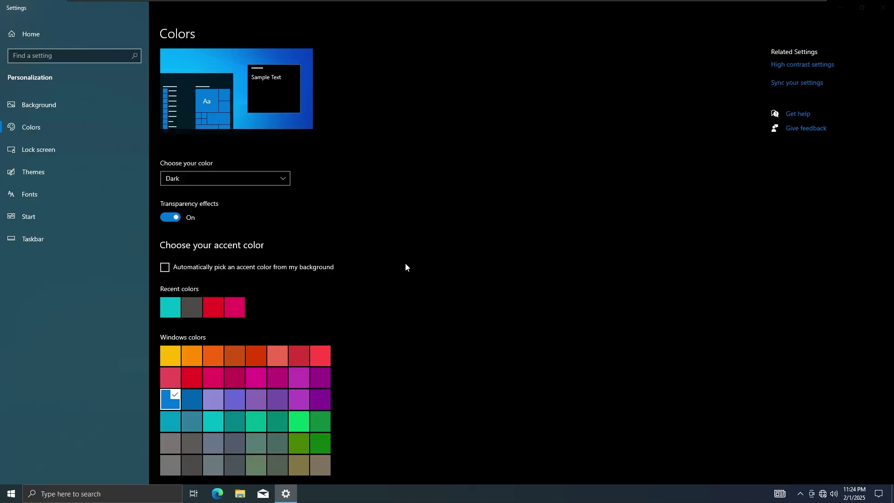
Step: Try the Windows and Windows 10 themes, then advance the desktop background
left_click(60, 177)
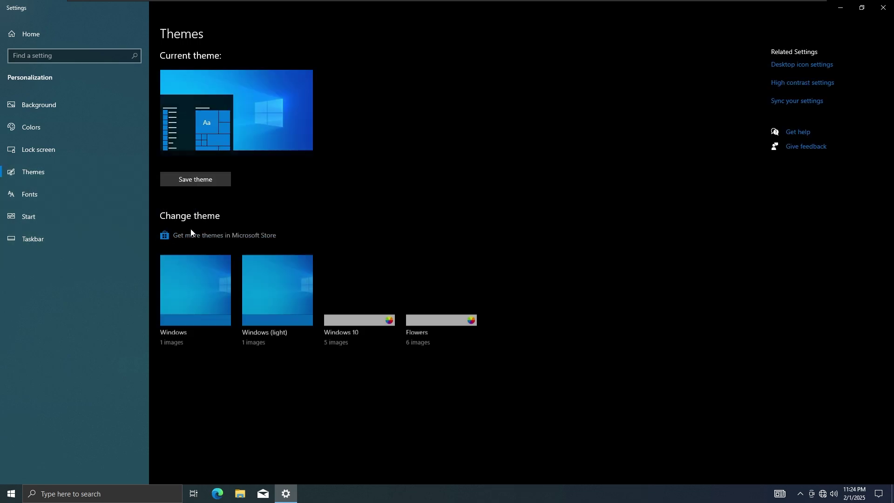
left_click(219, 307)
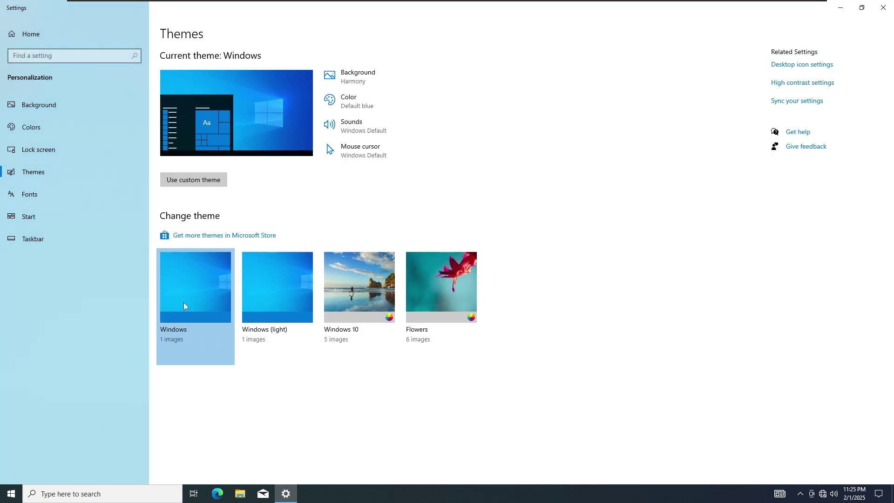
left_click(279, 308)
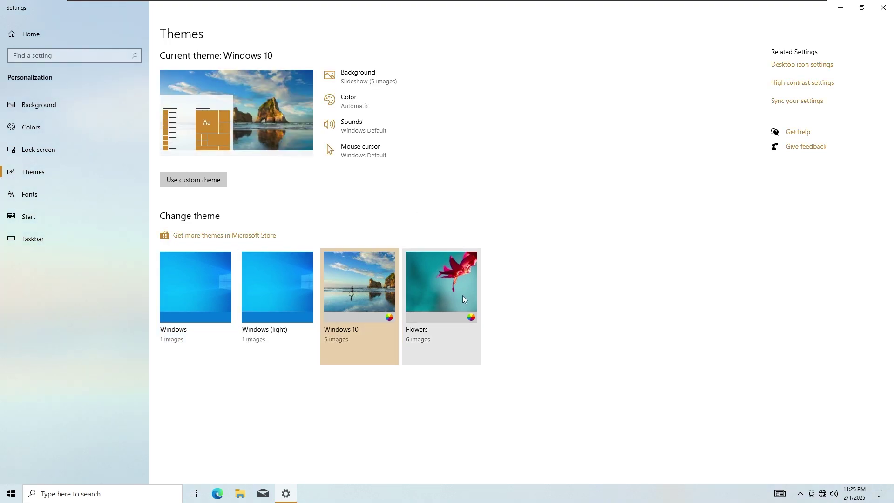
left_click(845, 13)
right_click(496, 129)
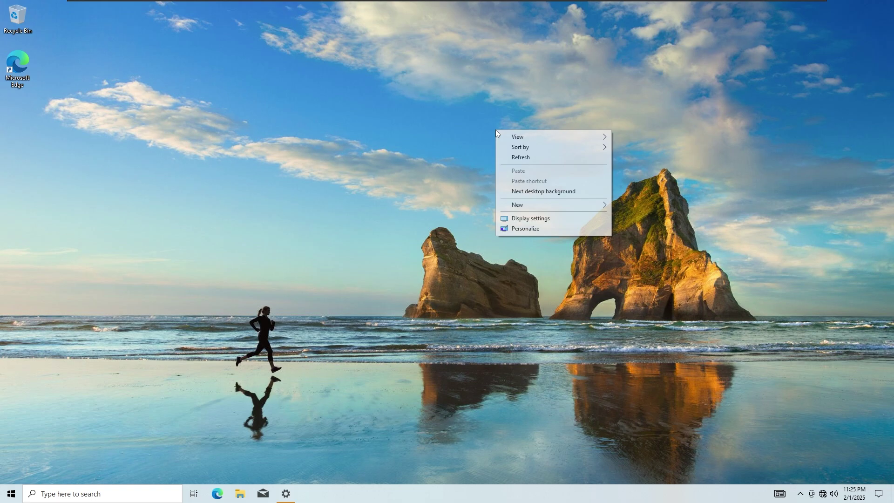
left_click(533, 192)
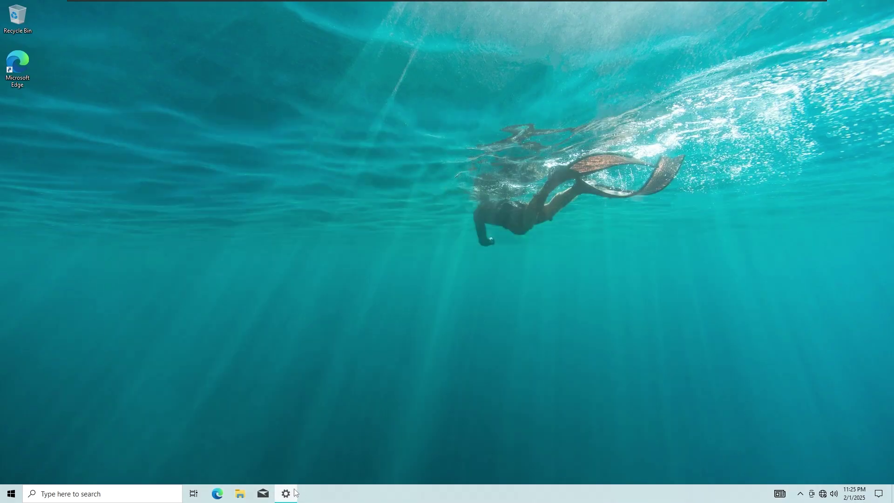
Step: Apply the Flowers theme and minimize Settings
left_click(295, 493)
left_click(437, 329)
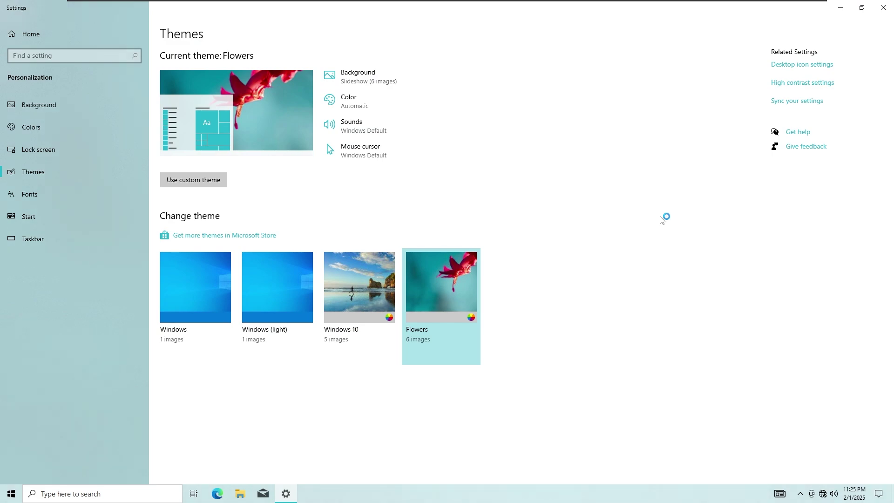
left_click(839, 9)
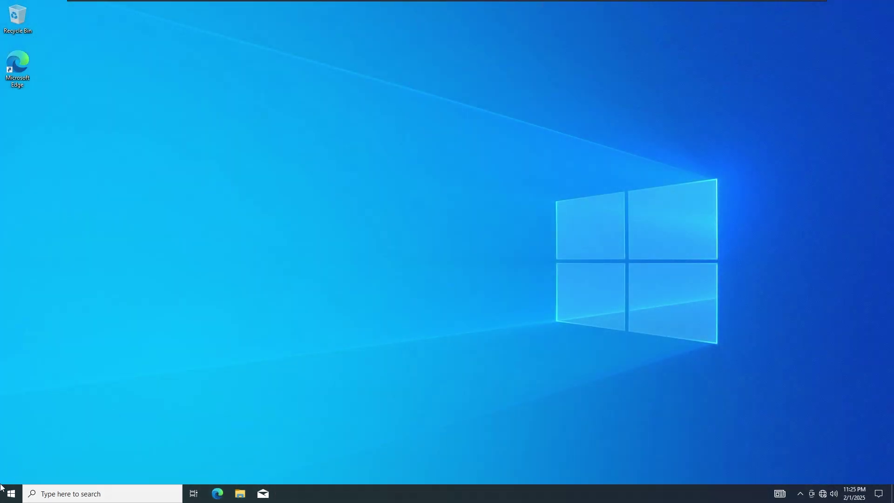
left_click(12, 492)
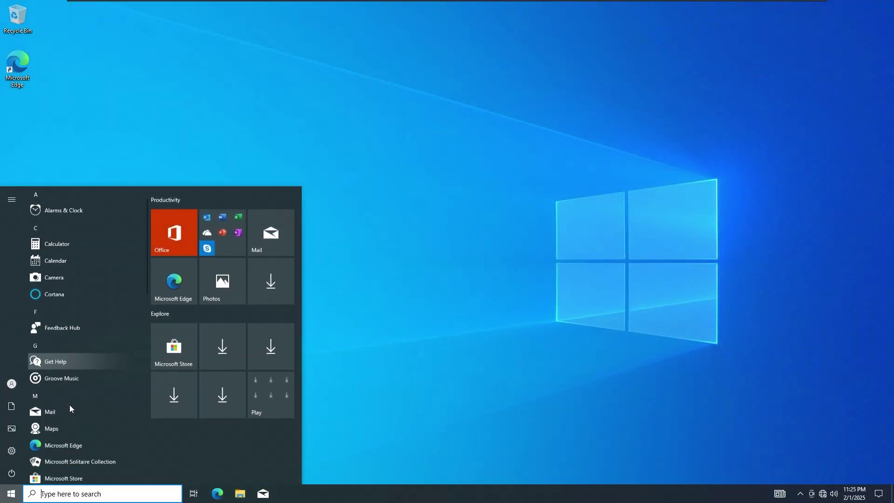
Step: Unpin the download placeholder tiles and the Play folder tile from Start
scroll(69, 404, "down", 8)
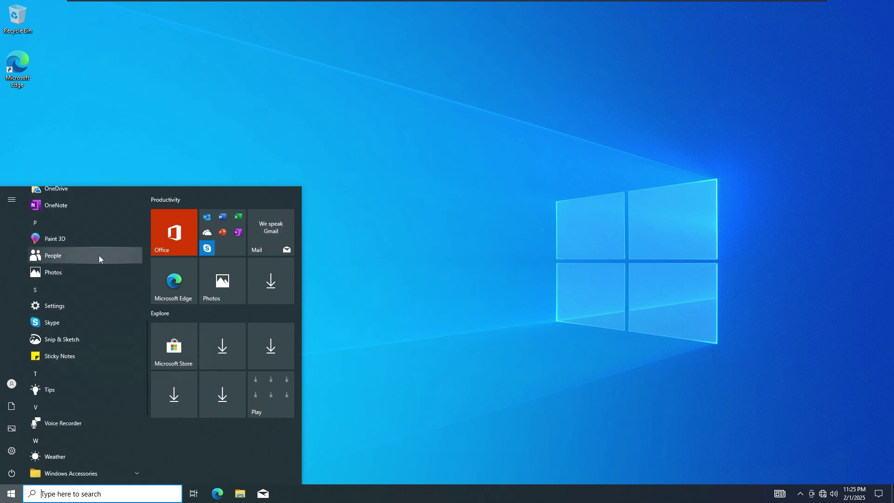
scroll(40, 390, "down", 5)
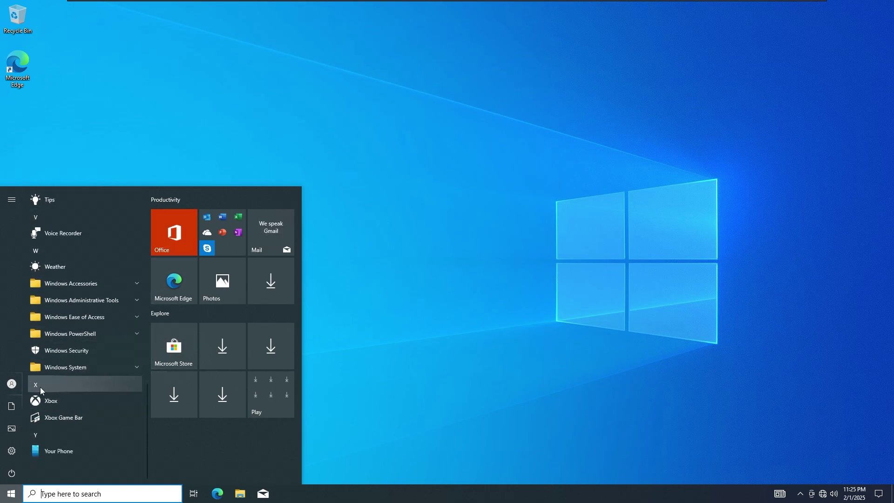
scroll(79, 390, "up", 5)
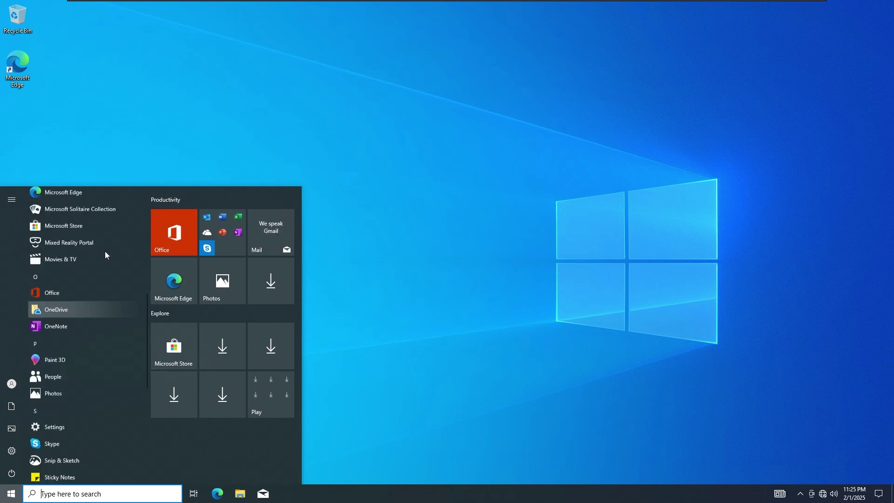
scroll(106, 252, "up", 4)
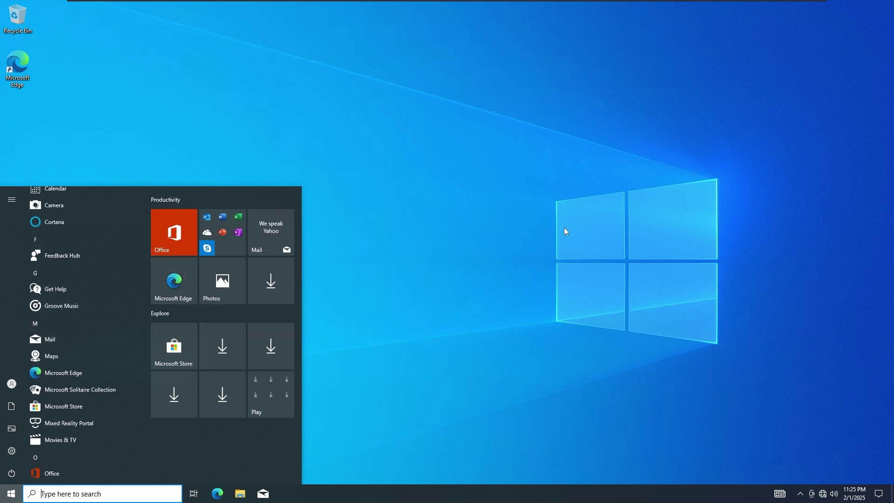
right_click(265, 300)
left_click(279, 300)
right_click(254, 378)
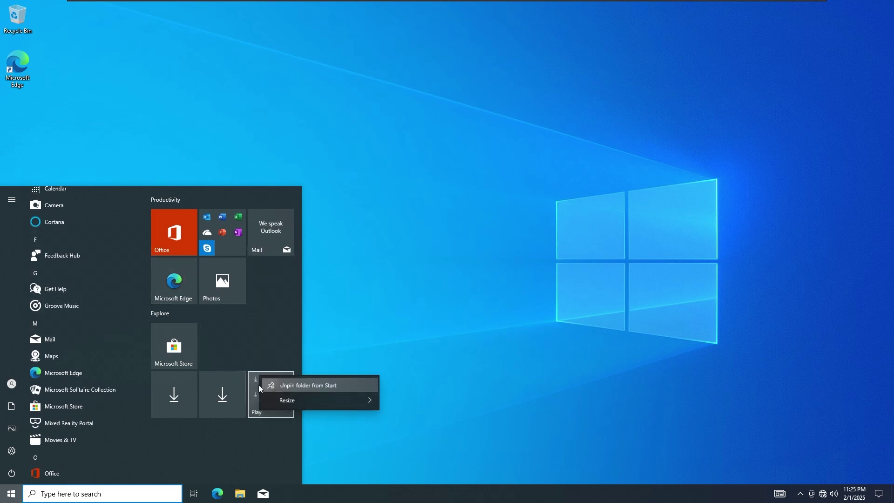
left_click(280, 380)
right_click(196, 400)
left_click(230, 406)
right_click(241, 358)
left_click(251, 363)
Step: Unpin the Photos, Office, Mail, Microsoft Edge and Microsoft Store tiles
right_click(215, 286)
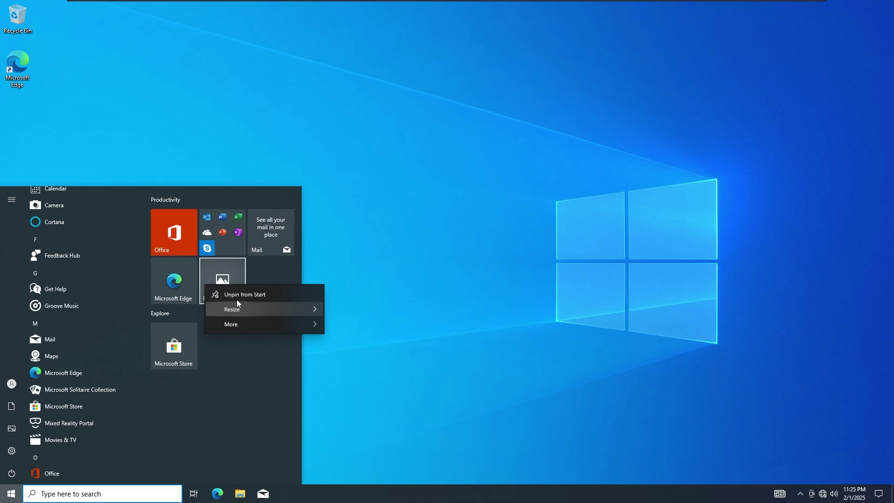
left_click(233, 292)
right_click(188, 257)
left_click(198, 265)
right_click(284, 241)
left_click(302, 246)
left_click(188, 239)
key("super")
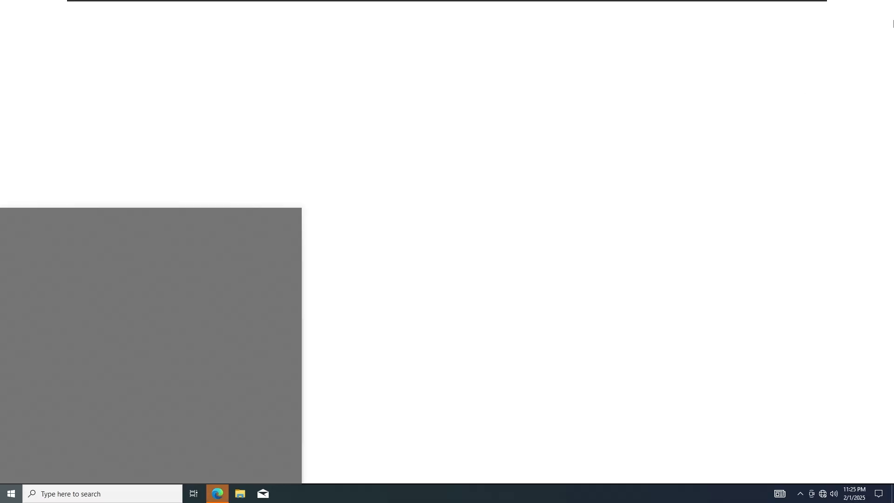
right_click(173, 233)
left_click(195, 240)
right_click(186, 240)
left_click(223, 247)
Step: Reopen Start and scroll through the now tile-free app list
key("super")
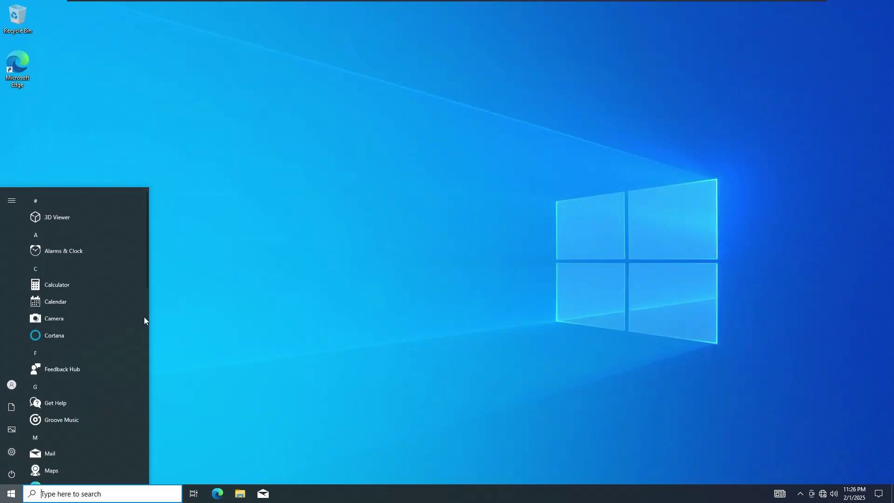
scroll(95, 223, "down", 2)
left_click(345, 235)
left_click(11, 494)
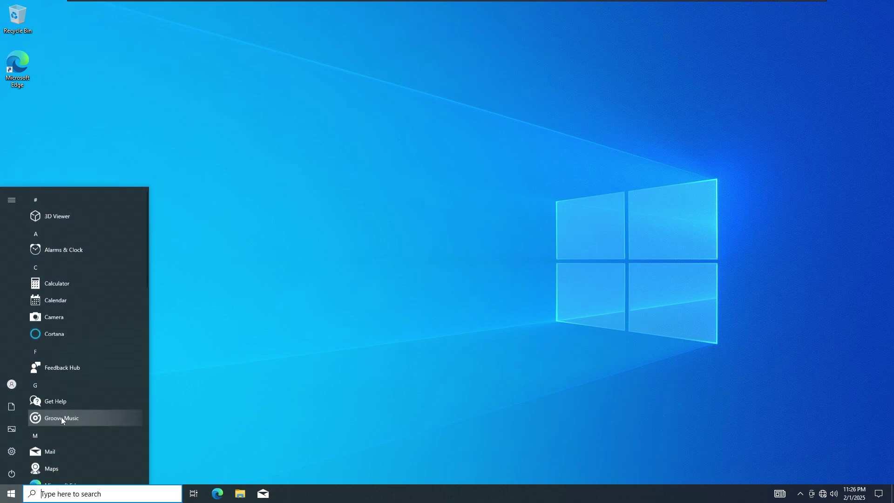
scroll(61, 417, "down", 3)
scroll(47, 436, "down", 2)
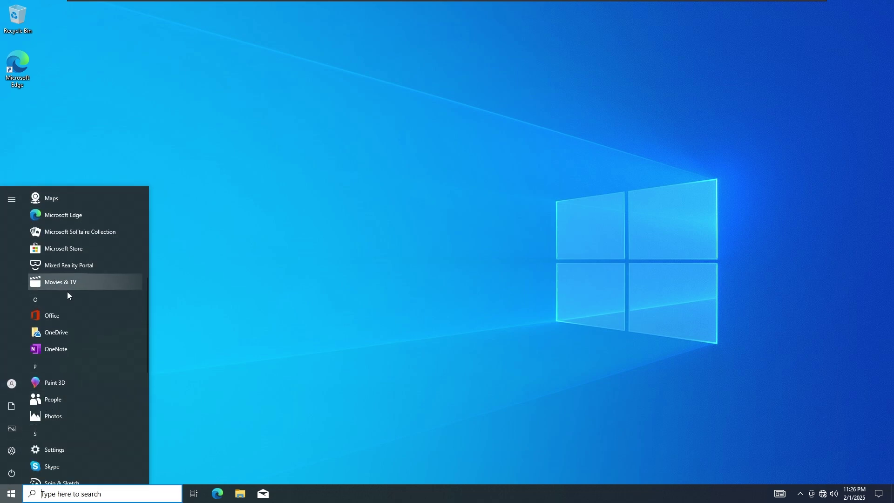
Step: Launch Microsoft Solitaire Collection and dismiss the welcome and online-content prompts
left_click(89, 235)
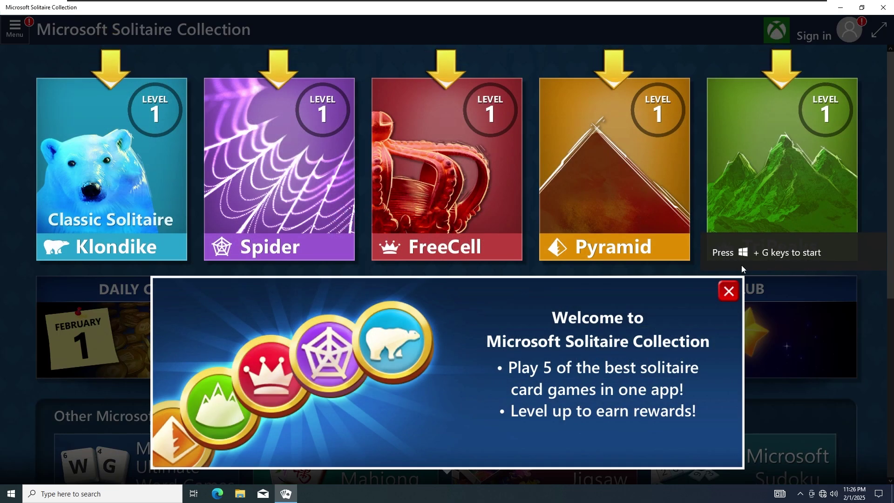
left_click(729, 291)
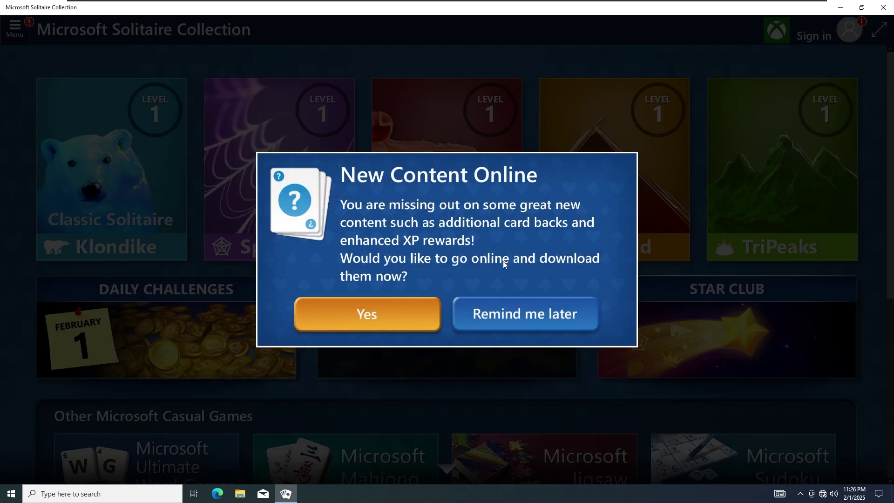
left_click(412, 314)
left_click(554, 296)
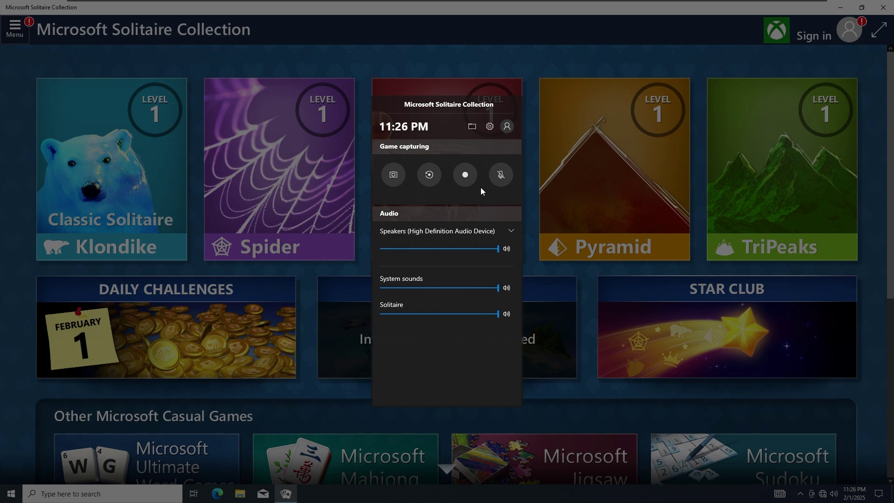
Step: Try the Xbox Game Bar settings and clip recording, dismiss it, and start Pyramid
left_click(495, 126)
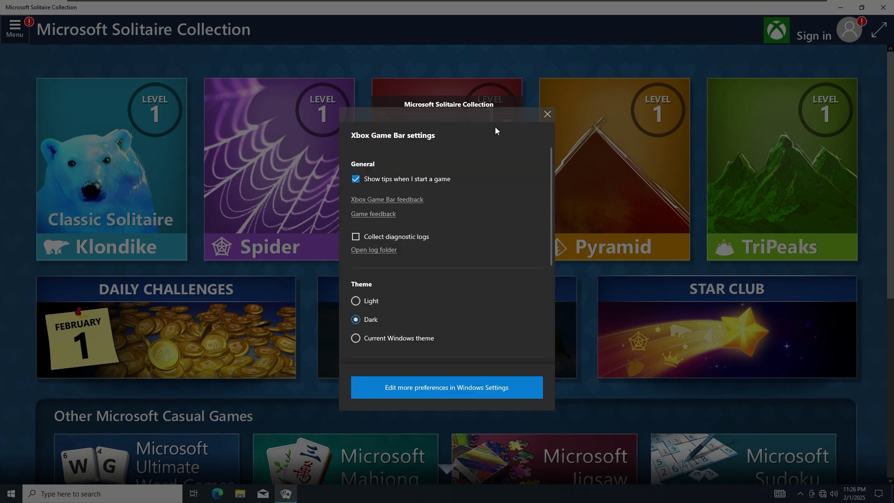
left_click_drag(484, 118, 721, 105)
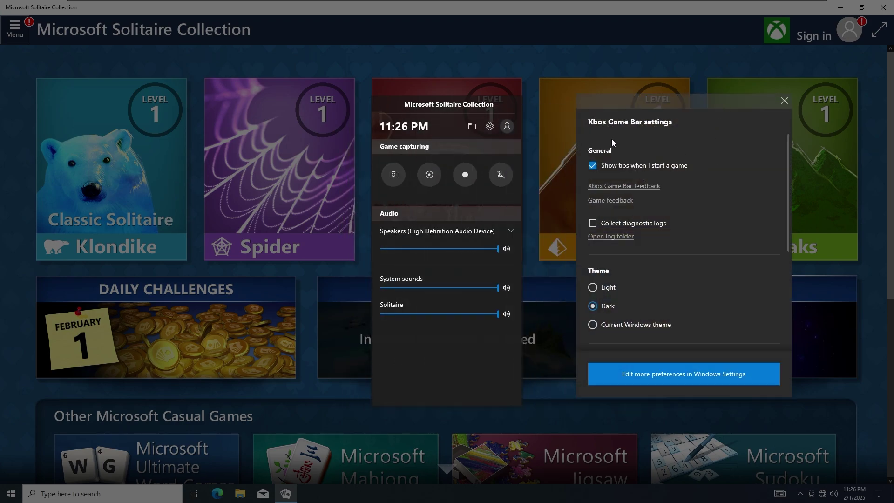
left_click(783, 101)
left_click(471, 174)
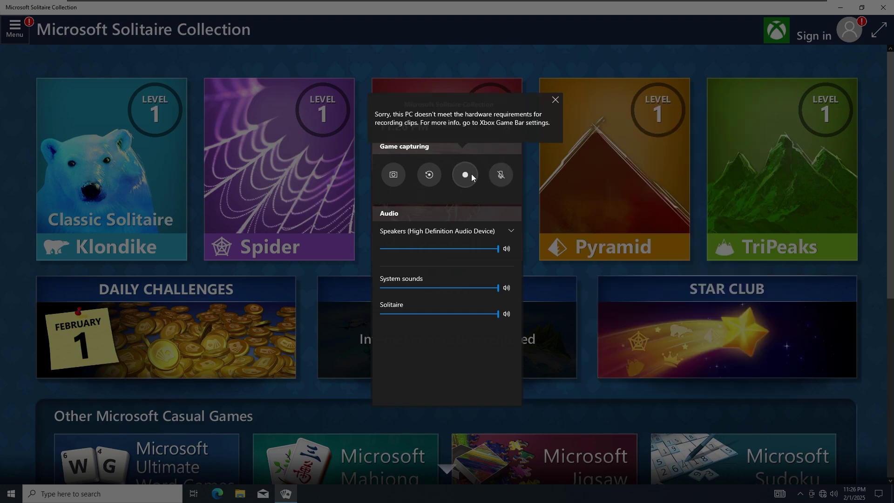
left_click(547, 121)
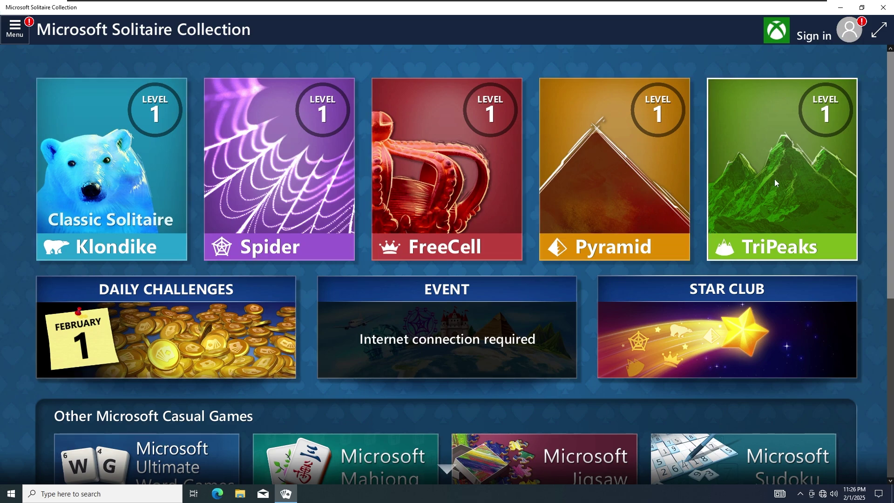
left_click(659, 193)
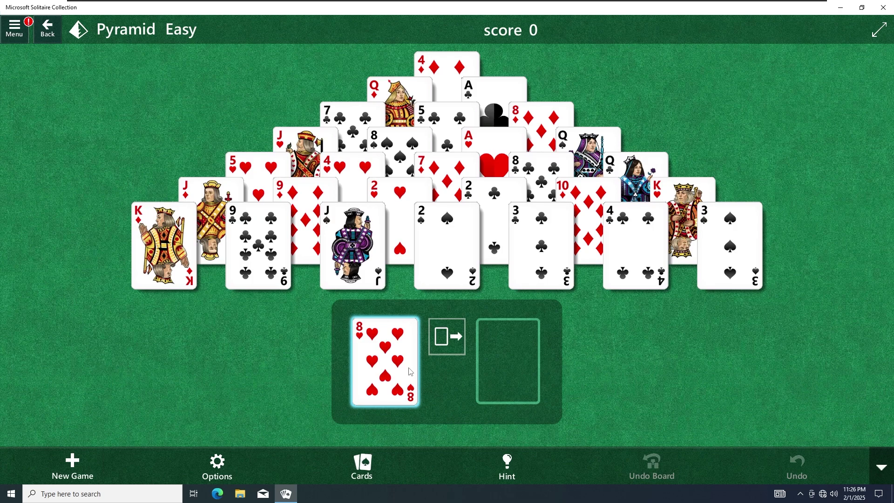
Step: Page through the Pyramid how-to-play tips, then use a hint to clear a 10 with a 3
left_click(457, 253)
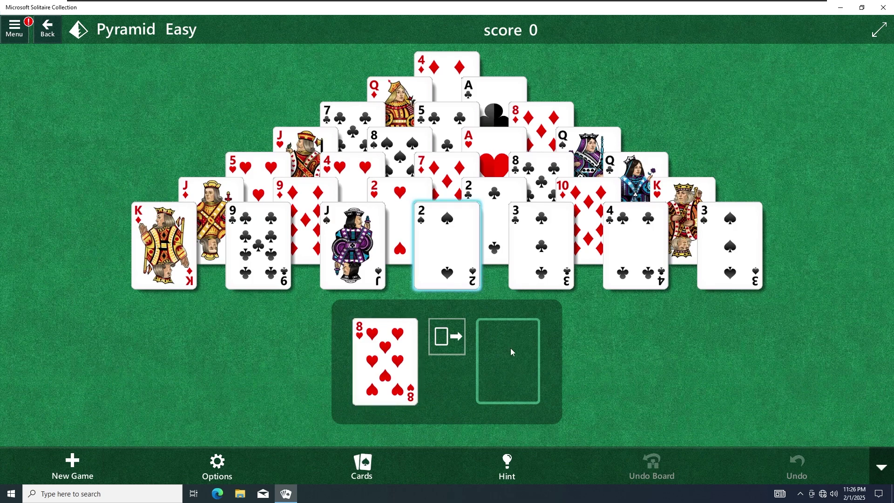
left_click(550, 261)
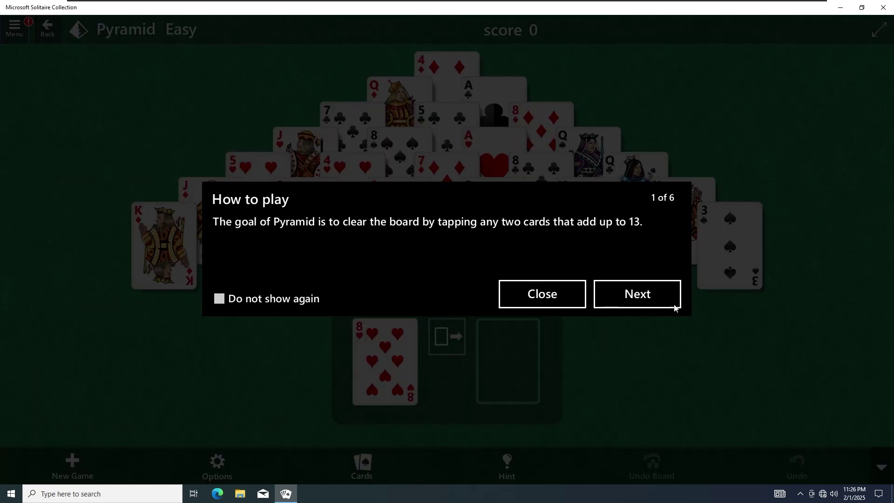
left_click(675, 307)
left_click(645, 295)
left_click(645, 293)
left_click(644, 293)
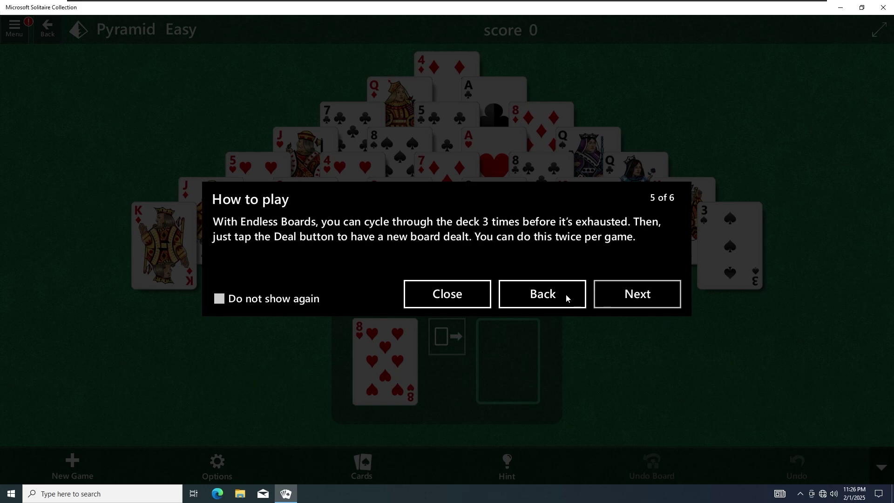
left_click(567, 298)
left_click(473, 295)
left_click(515, 470)
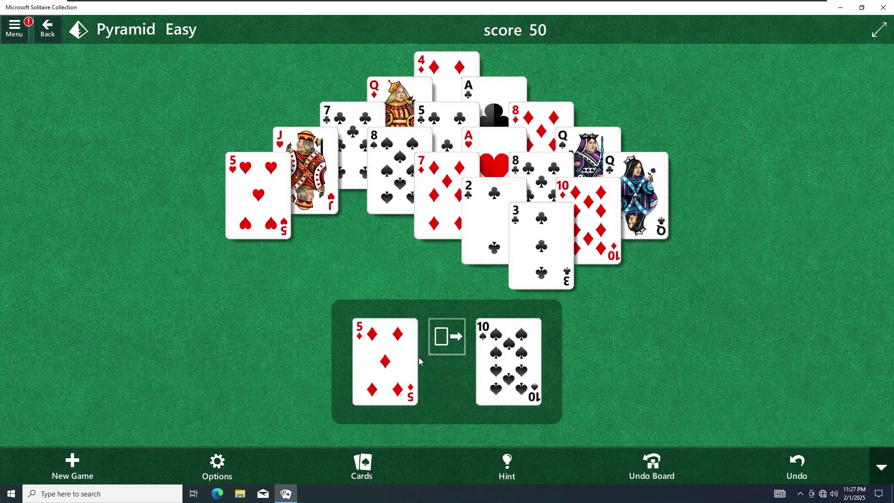
left_click(509, 361)
left_click(541, 233)
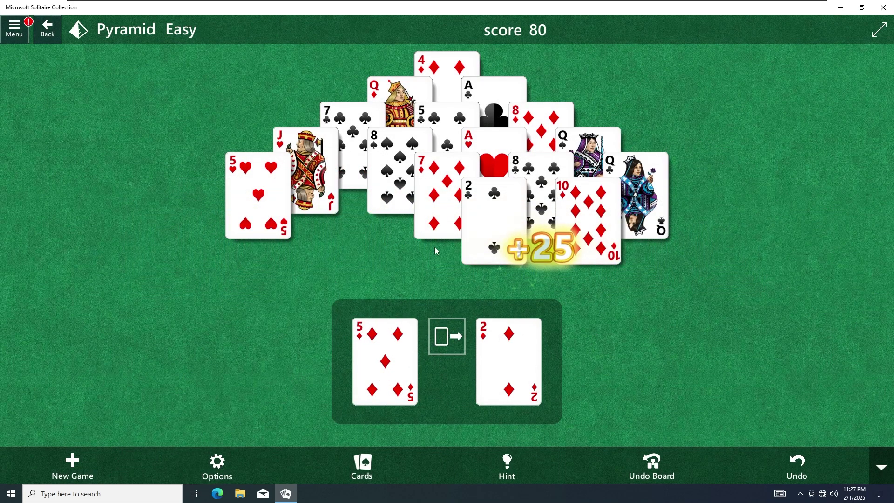
Step: Draw through the stock pile card by card looking for matches
left_click(448, 347)
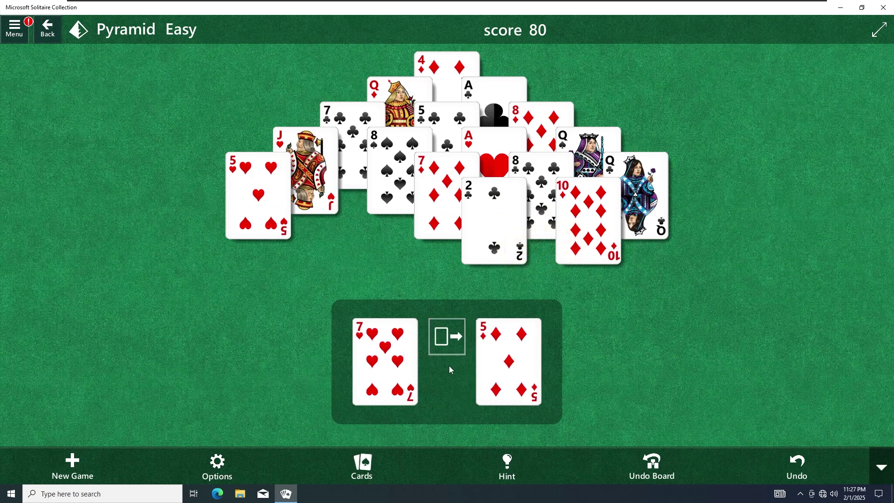
left_click(448, 344)
left_click(447, 345)
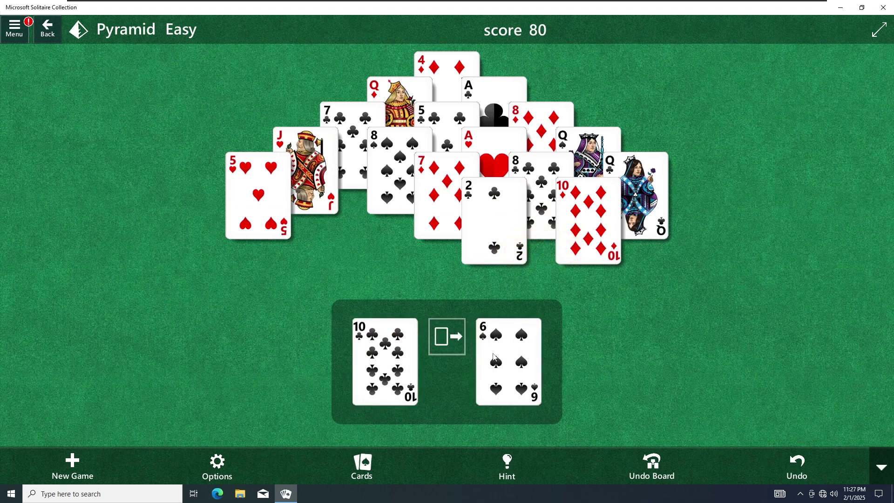
left_click(448, 347)
left_click(448, 347)
left_click(448, 347)
left_click(448, 346)
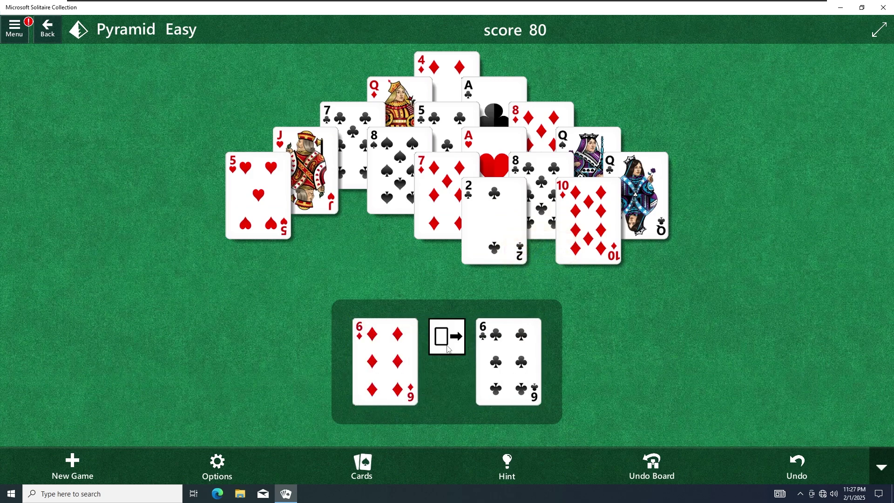
left_click(447, 345)
left_click(448, 345)
left_click(458, 344)
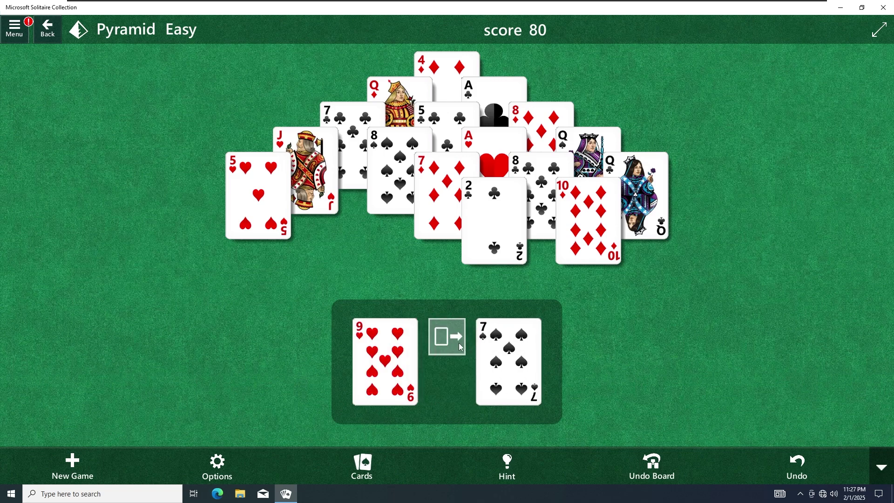
left_click(459, 345)
left_click(461, 347)
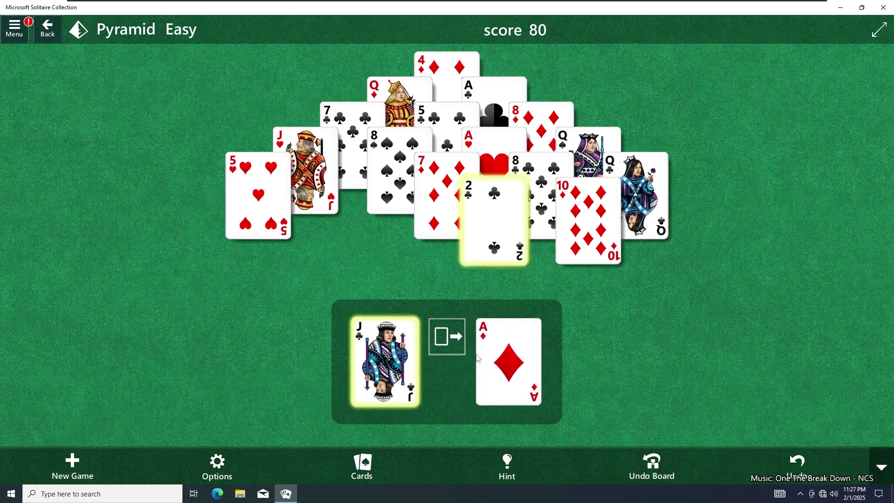
Step: Clear the jack with the 2 of clubs and the 6 of spades with the 7 of hearts
left_click(480, 258)
left_click(463, 348)
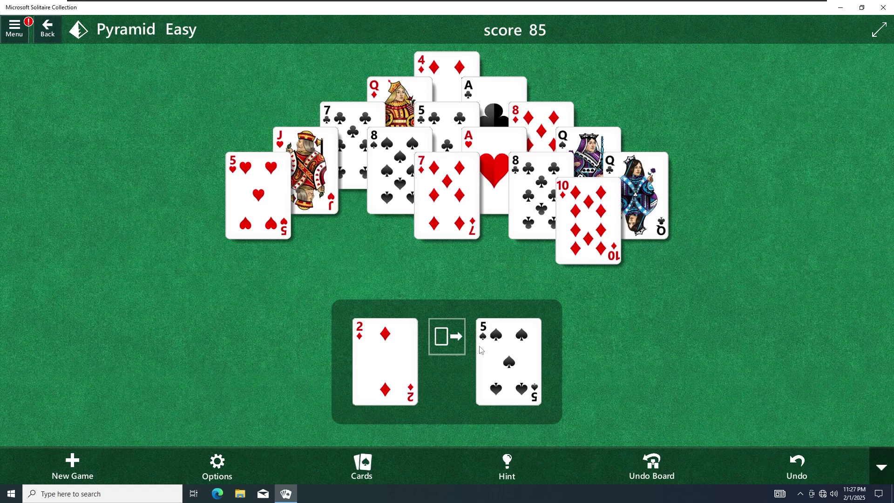
left_click(446, 348)
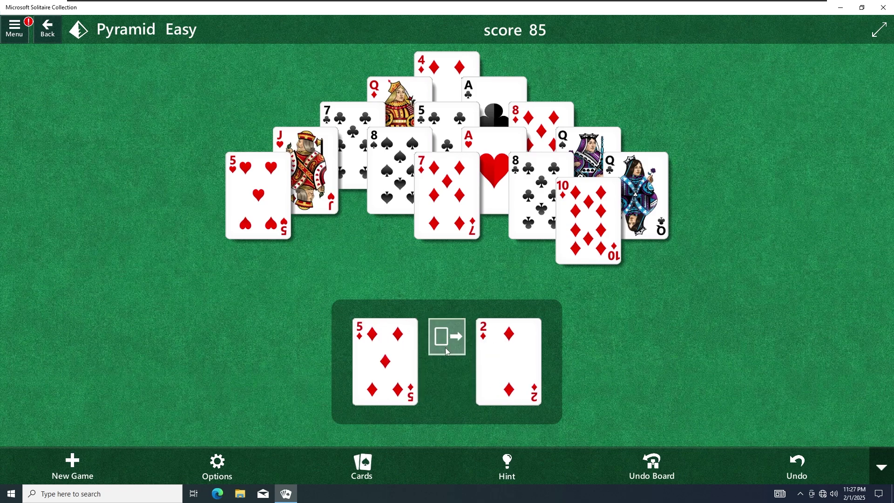
left_click(446, 349)
left_click(448, 349)
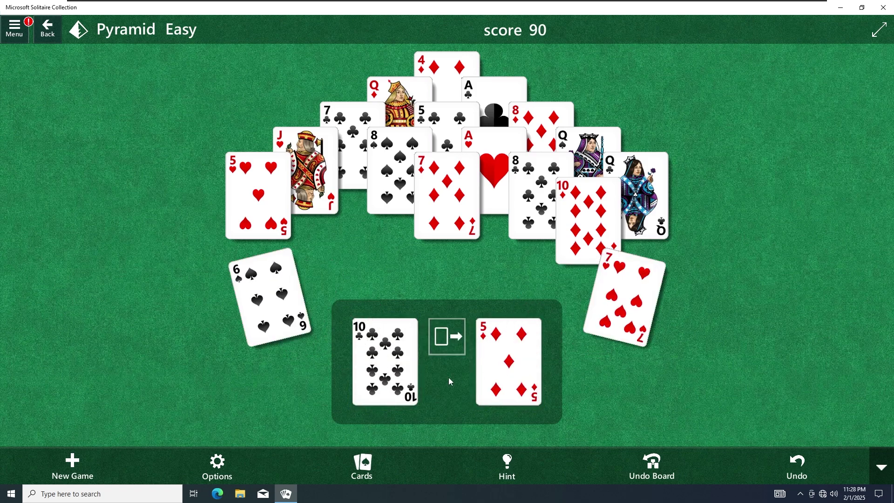
Step: Close Solitaire, briefly launch the Xbox app, then scroll the Start app list to Paint 3D
left_click(890, 7)
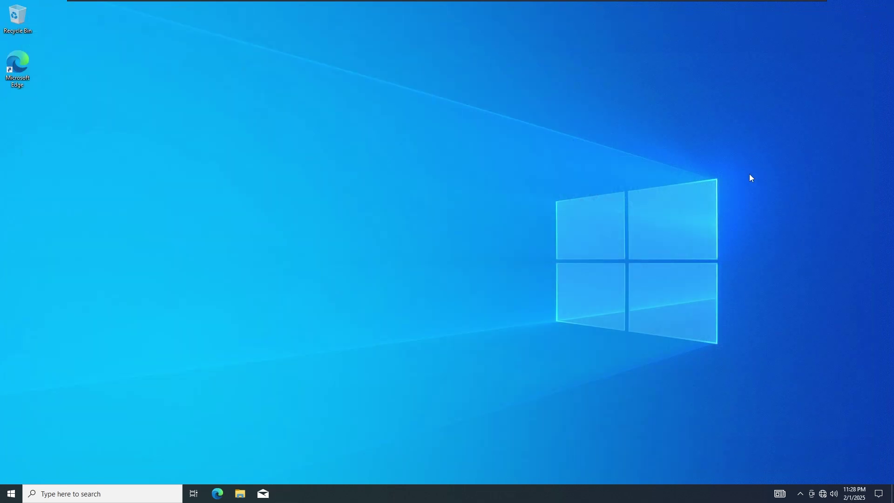
left_click_drag(374, 103, 627, 272)
left_click(11, 493)
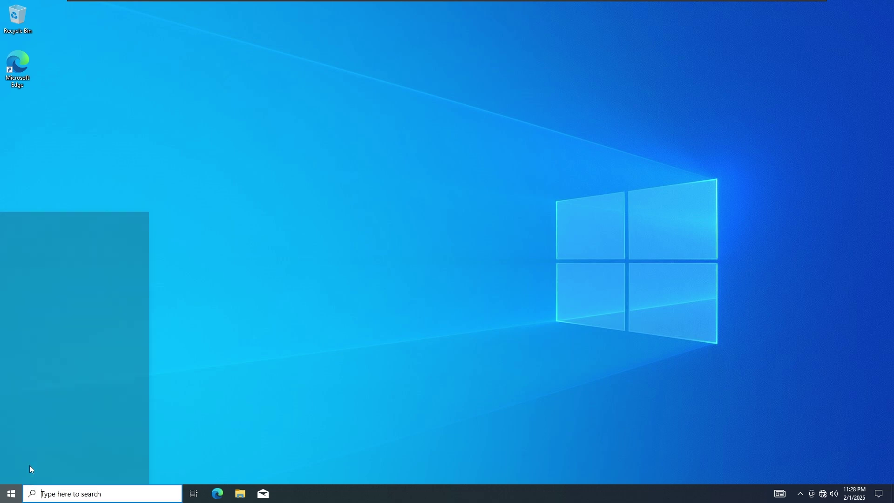
scroll(77, 396, "down", 10)
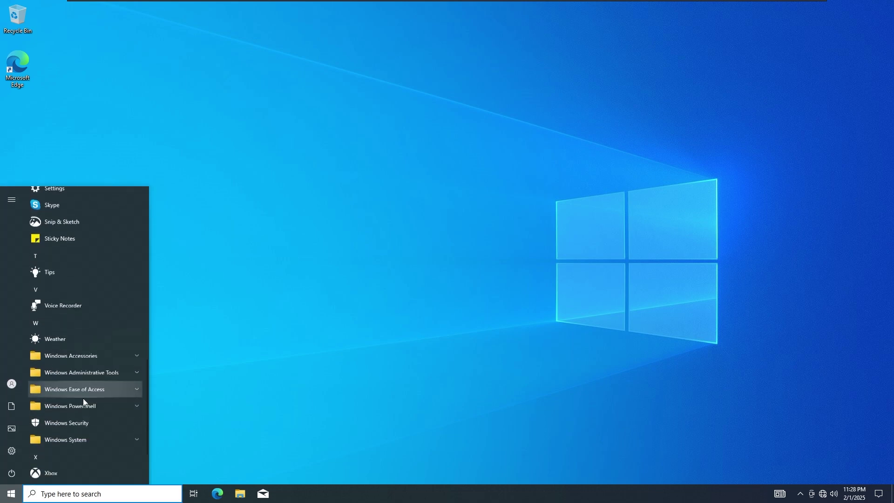
left_click(12, 384)
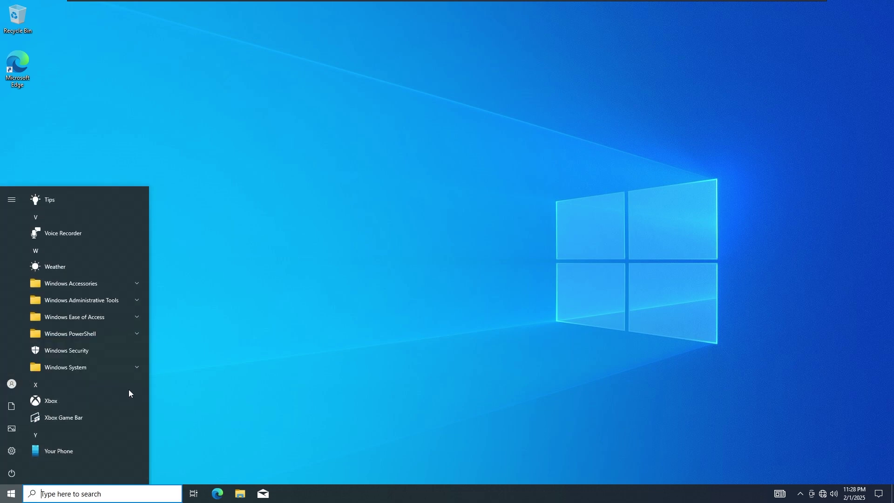
left_click(110, 402)
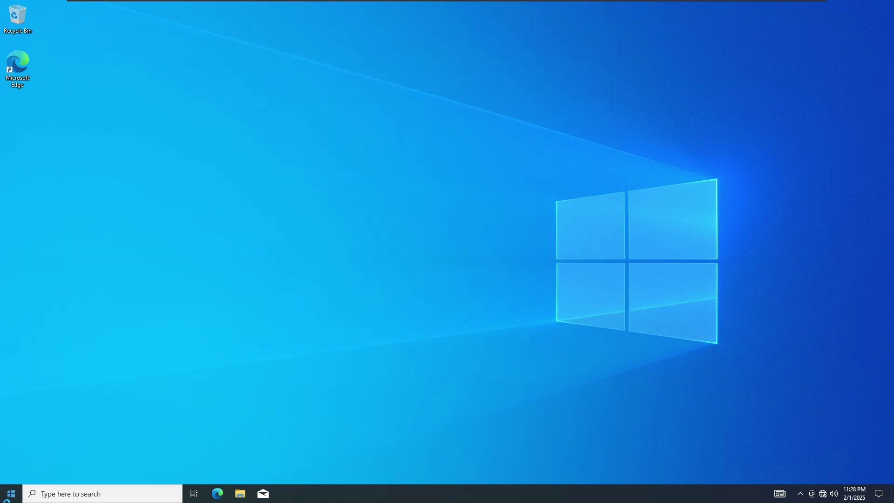
left_click(9, 496)
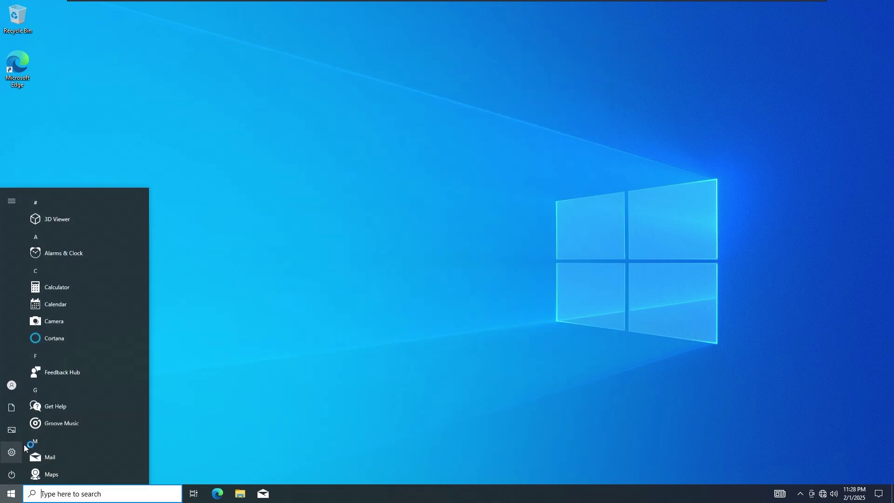
scroll(69, 454, "down", 5)
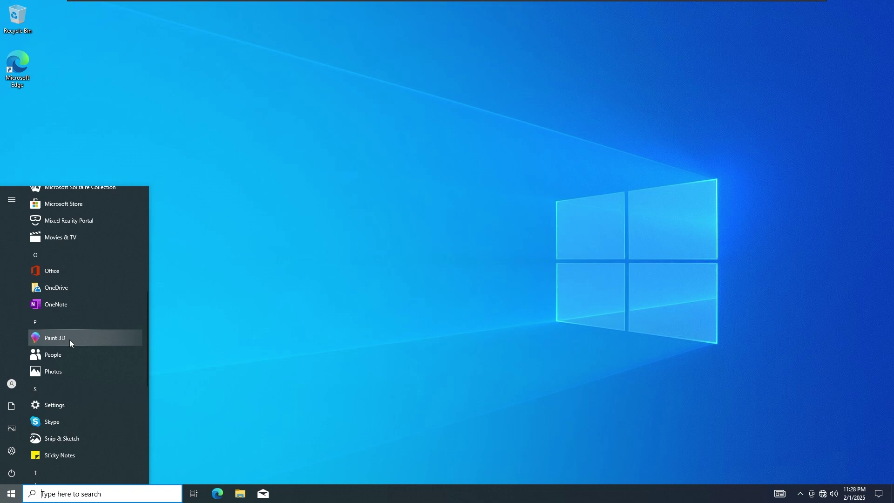
Step: Start a new Paint 3D canvas and draw a marker doodle of 'hello' and a 10
left_click(69, 338)
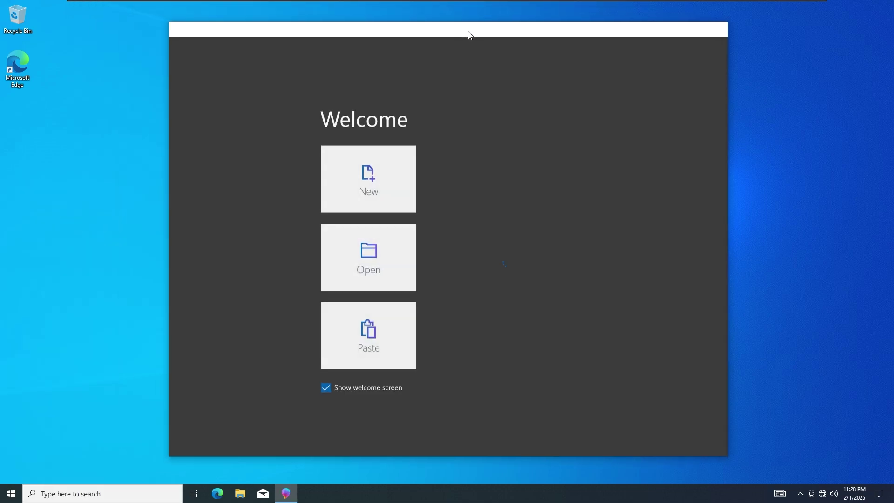
left_click(375, 201)
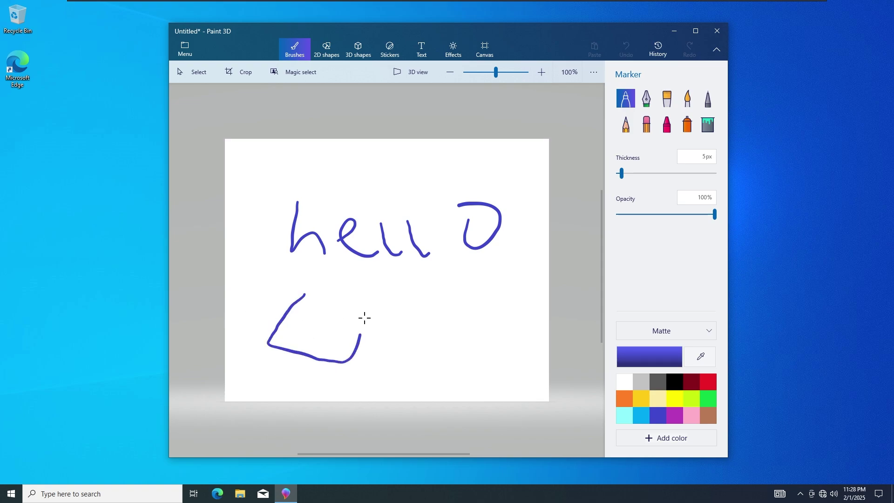
left_click_drag(304, 319, 390, 341)
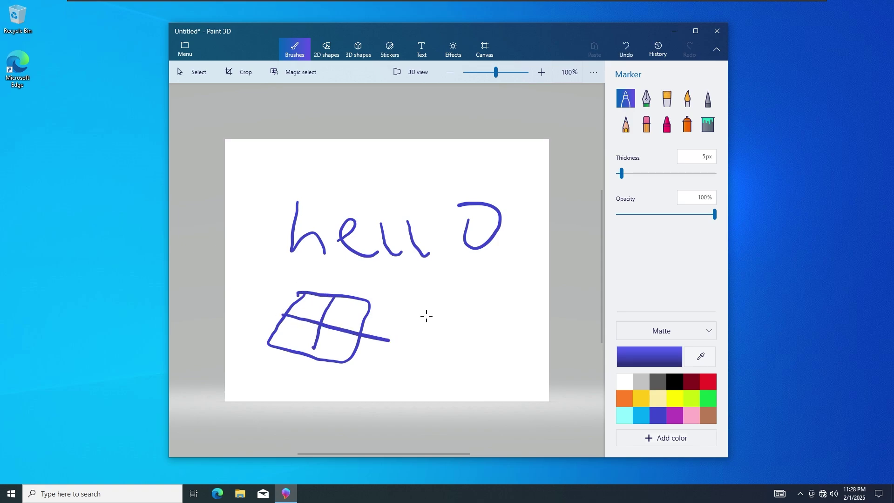
left_click_drag(422, 366, 423, 367)
left_click_drag(462, 313, 490, 310)
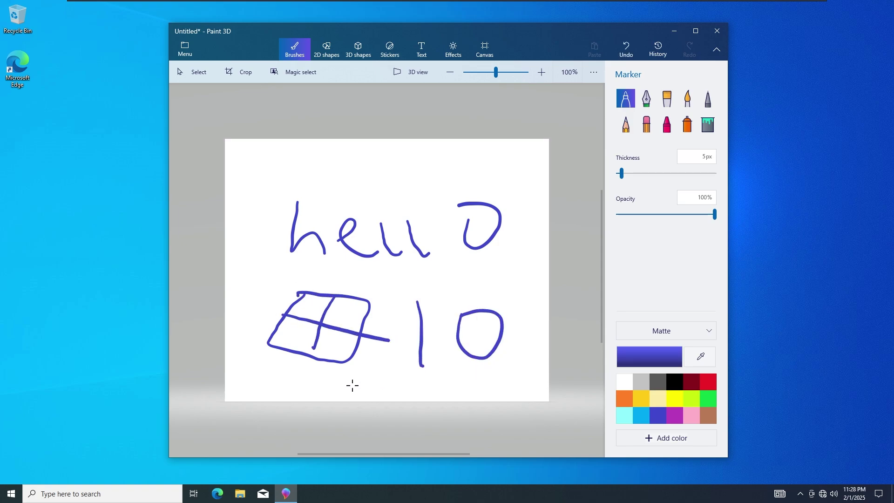
left_click_drag(484, 383, 543, 372)
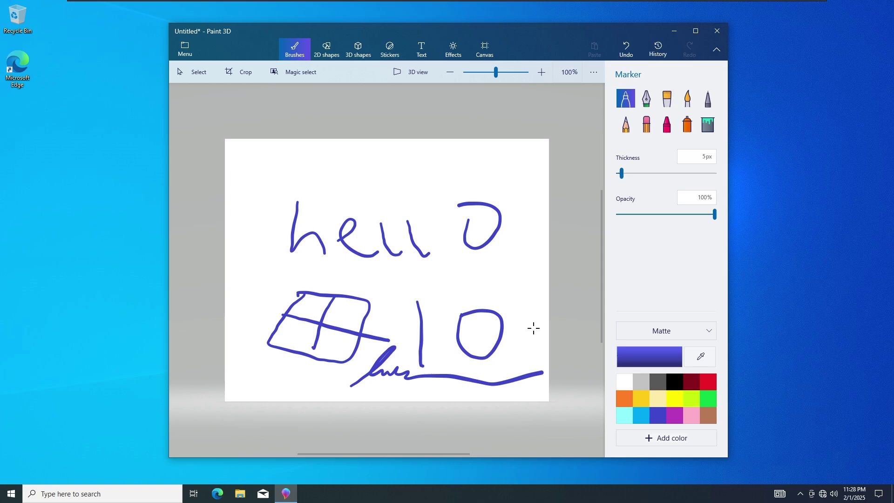
Step: Close Paint 3D with Don't save and bring up the Start menu
left_click(717, 31)
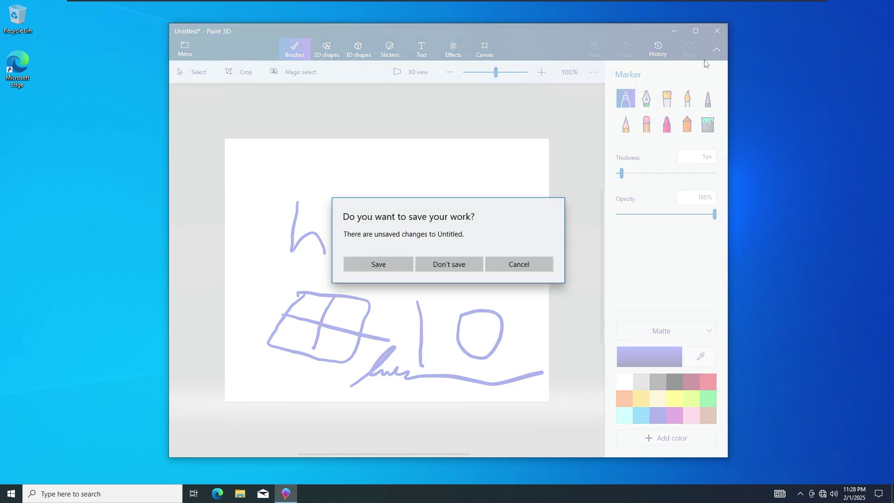
left_click(461, 258)
key("super")
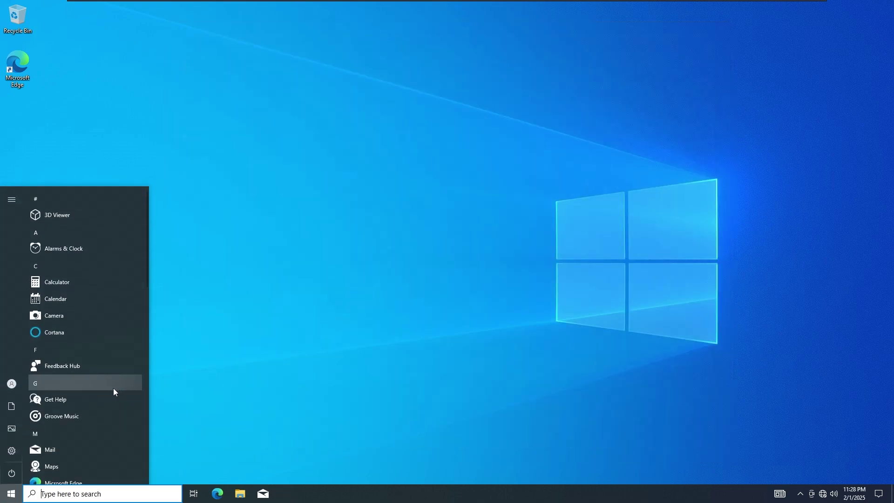
Step: Open the account settings from the Start menu's account button
scroll(98, 357, "down", 1)
scroll(98, 357, "down", 5)
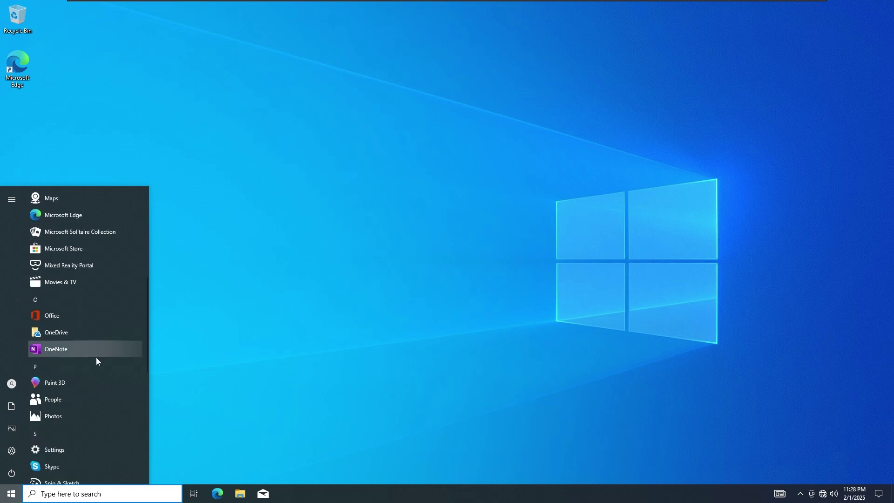
scroll(96, 359, "up", 1)
scroll(95, 361, "down", 1)
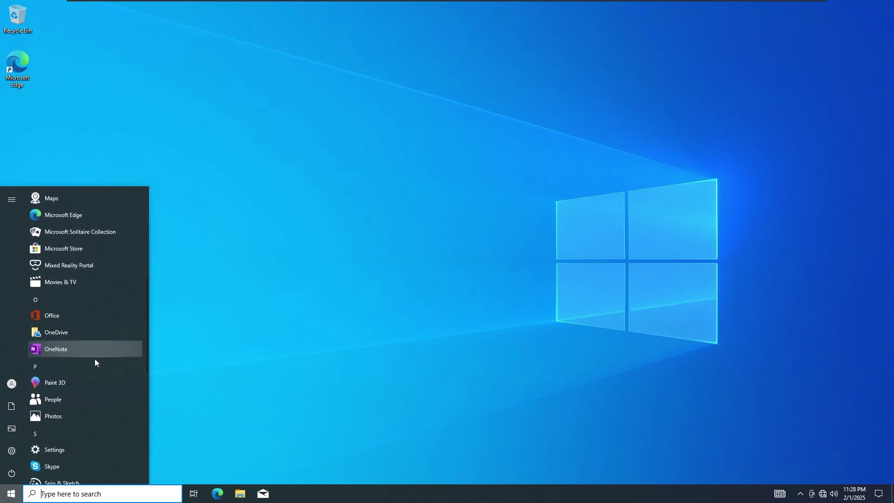
left_click(12, 384)
left_click(51, 331)
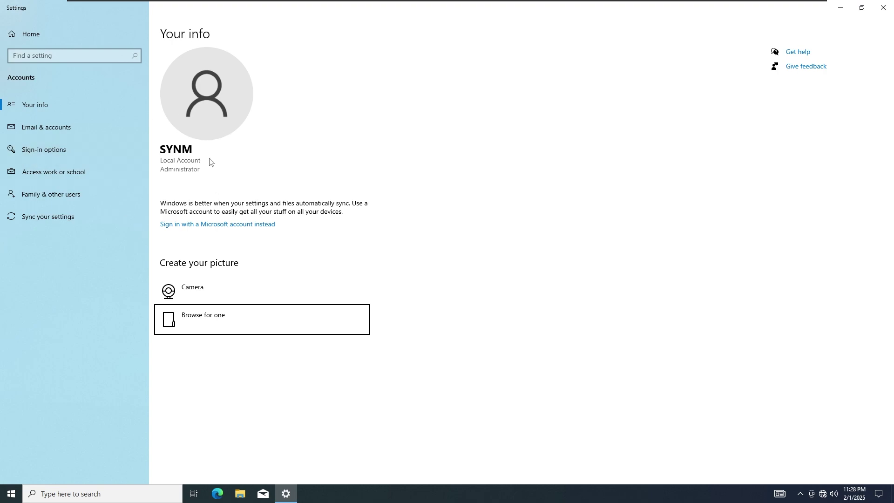
Step: Browse the Email & accounts, Sign-in options, Access work or school, Family and Sync pages
left_click(124, 121)
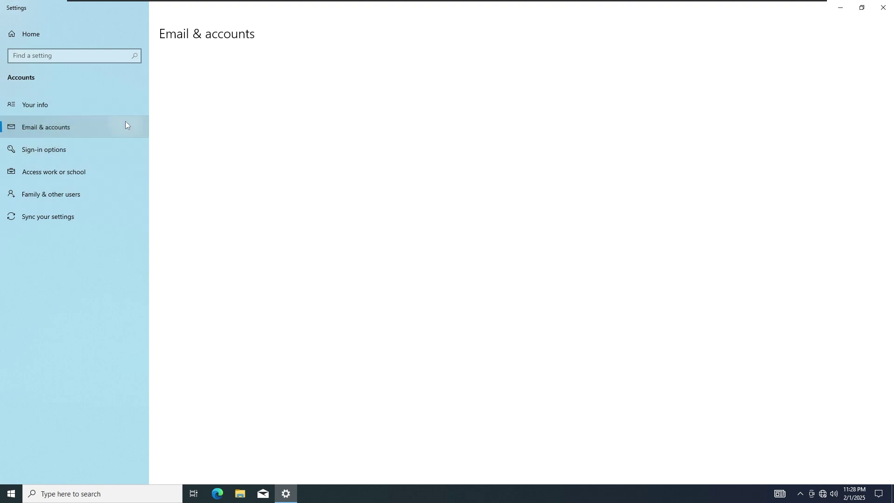
left_click(132, 151)
left_click(130, 171)
left_click(129, 200)
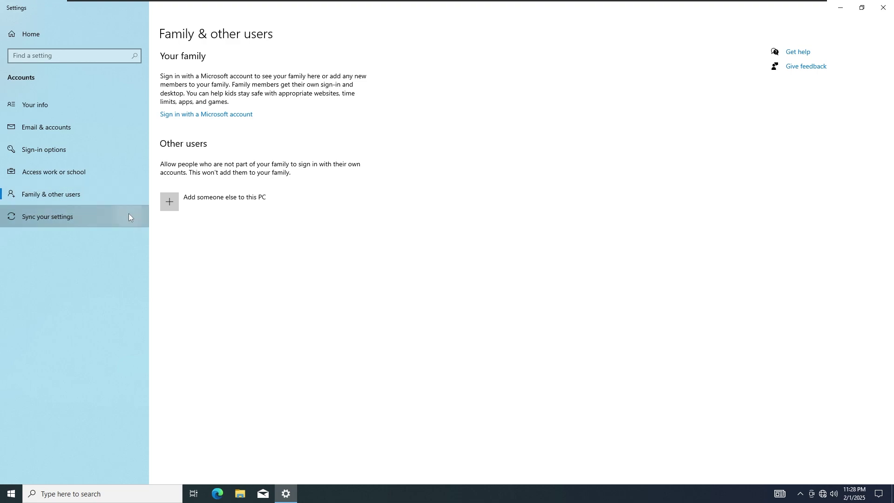
left_click(129, 215)
left_click(123, 192)
left_click(124, 171)
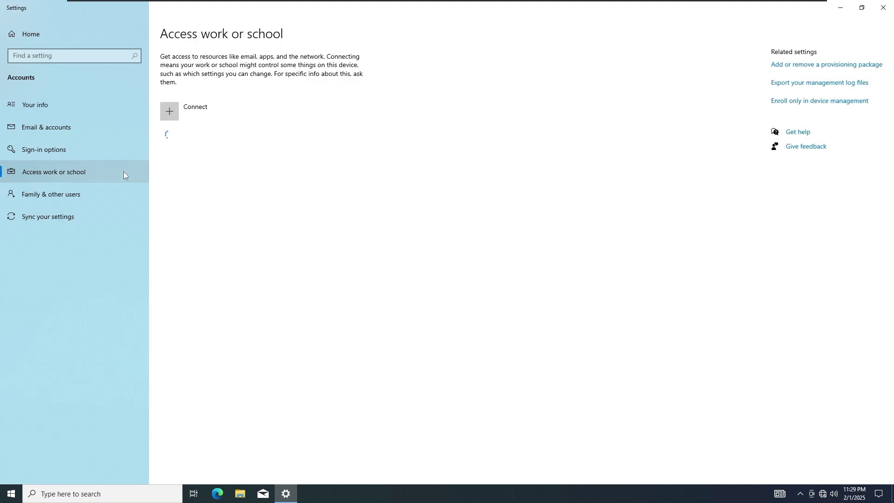
left_click(120, 193)
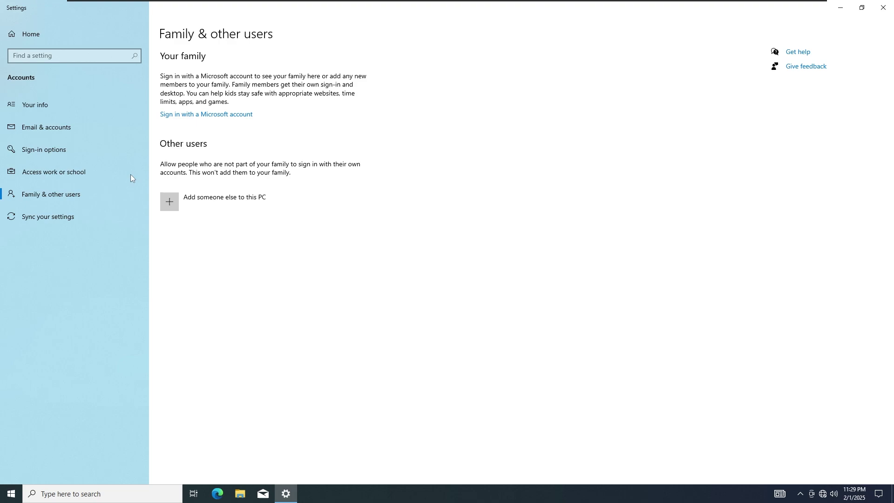
Step: Revisit Sign-in options and Access work or school, ending on Family & other users
left_click(60, 152)
scroll(259, 437, "down", 1)
scroll(258, 436, "down", 3)
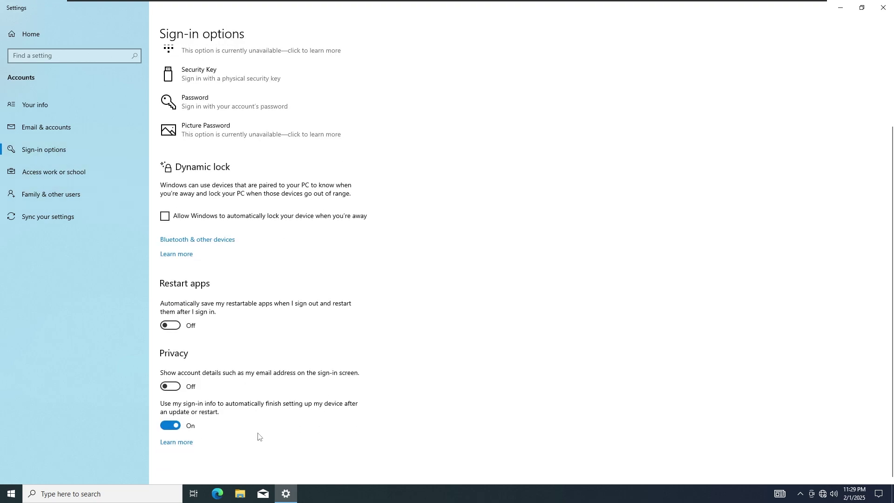
left_click(48, 186)
left_click(56, 177)
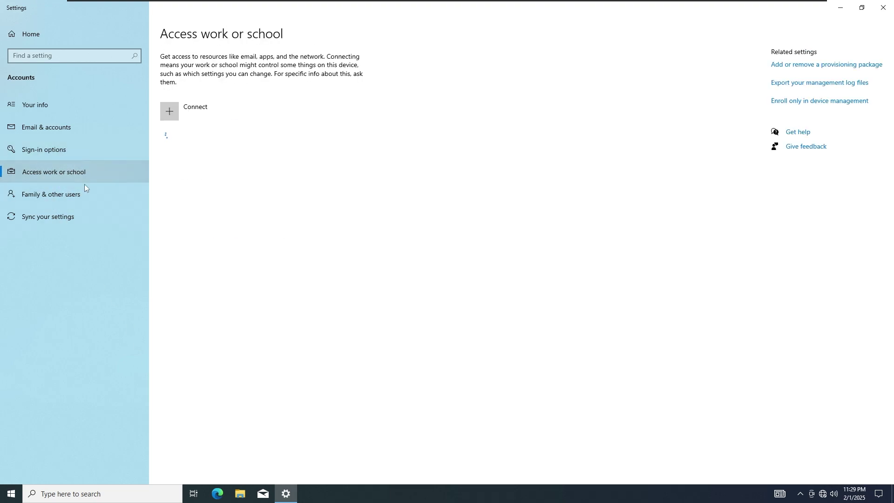
left_click(105, 191)
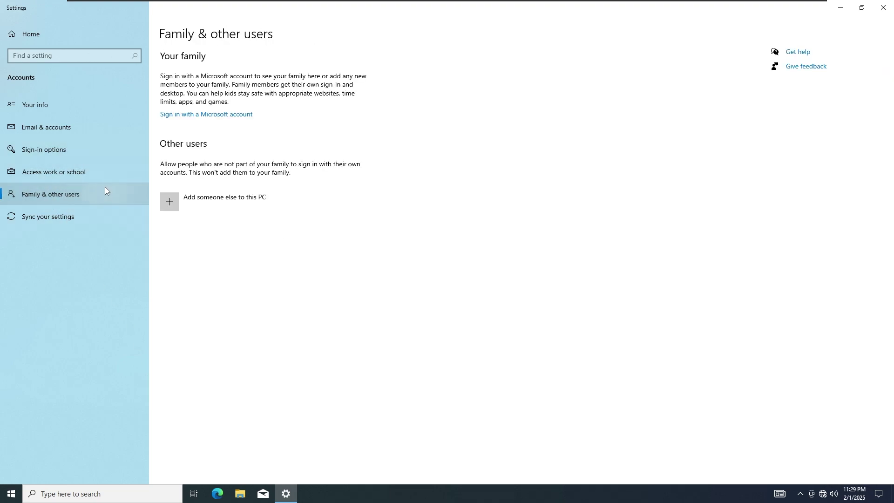
Step: Open the Add someone else to this PC window, then close it without adding anyone
left_click(243, 205)
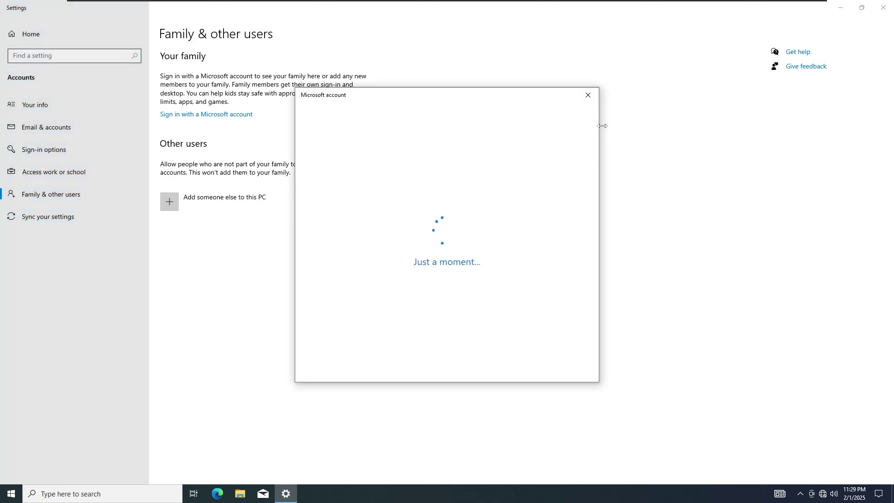
mouse_move(507, 105)
left_mouse_down()
mouse_move(555, 107)
mouse_move(507, 114)
left_mouse_up()
left_click(588, 97)
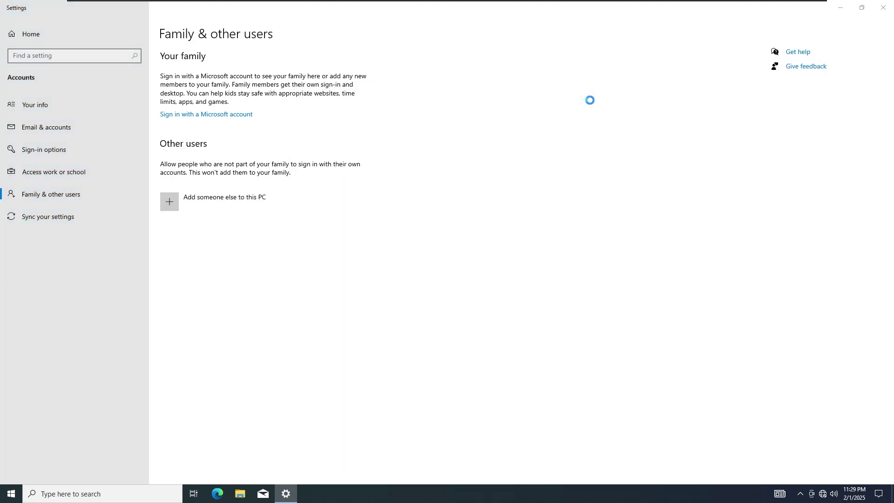